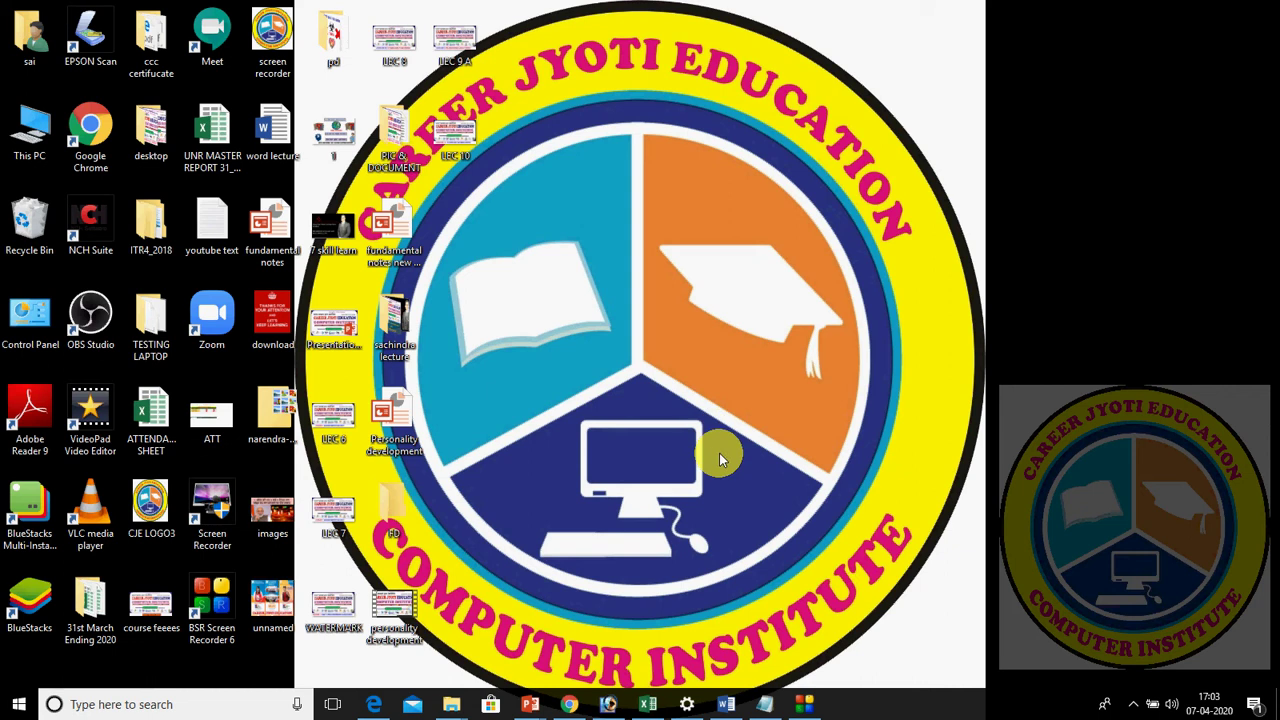
# - Bring the blank Document1 to the front and show the Mailings tab
pyautogui.moveTo(725, 703)
pyautogui.click(724, 667)
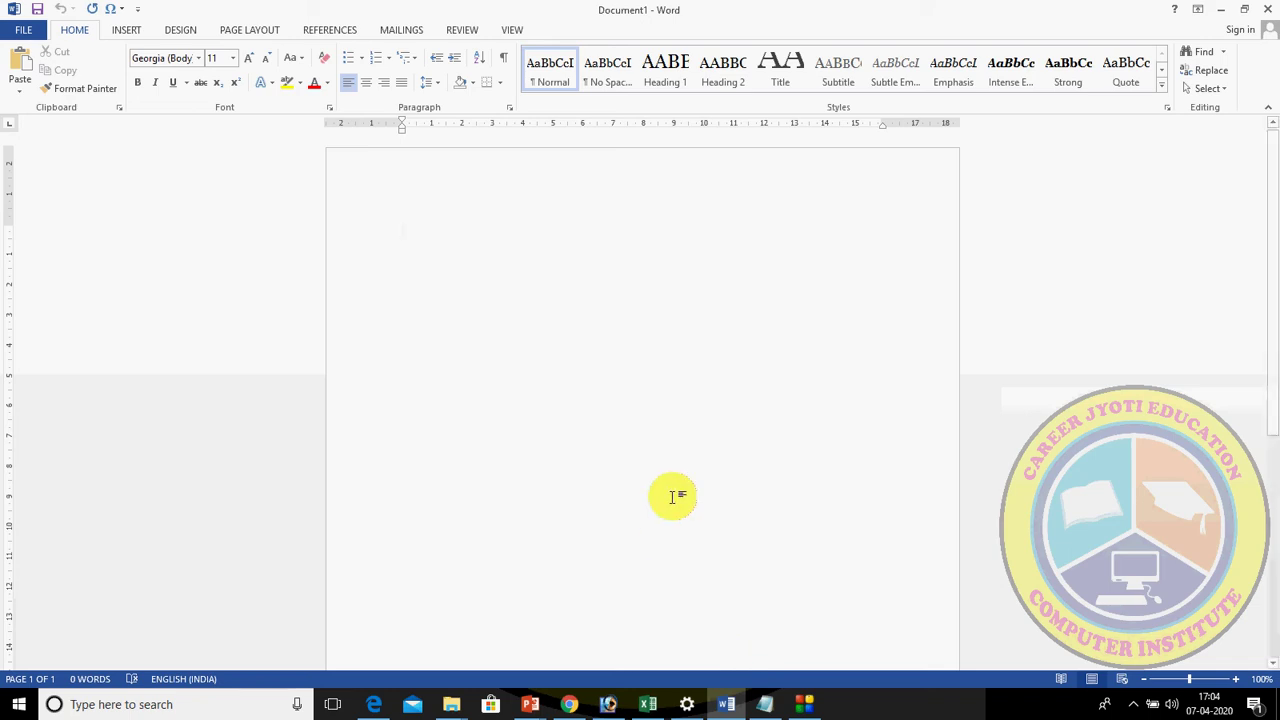
pyautogui.click(415, 31)
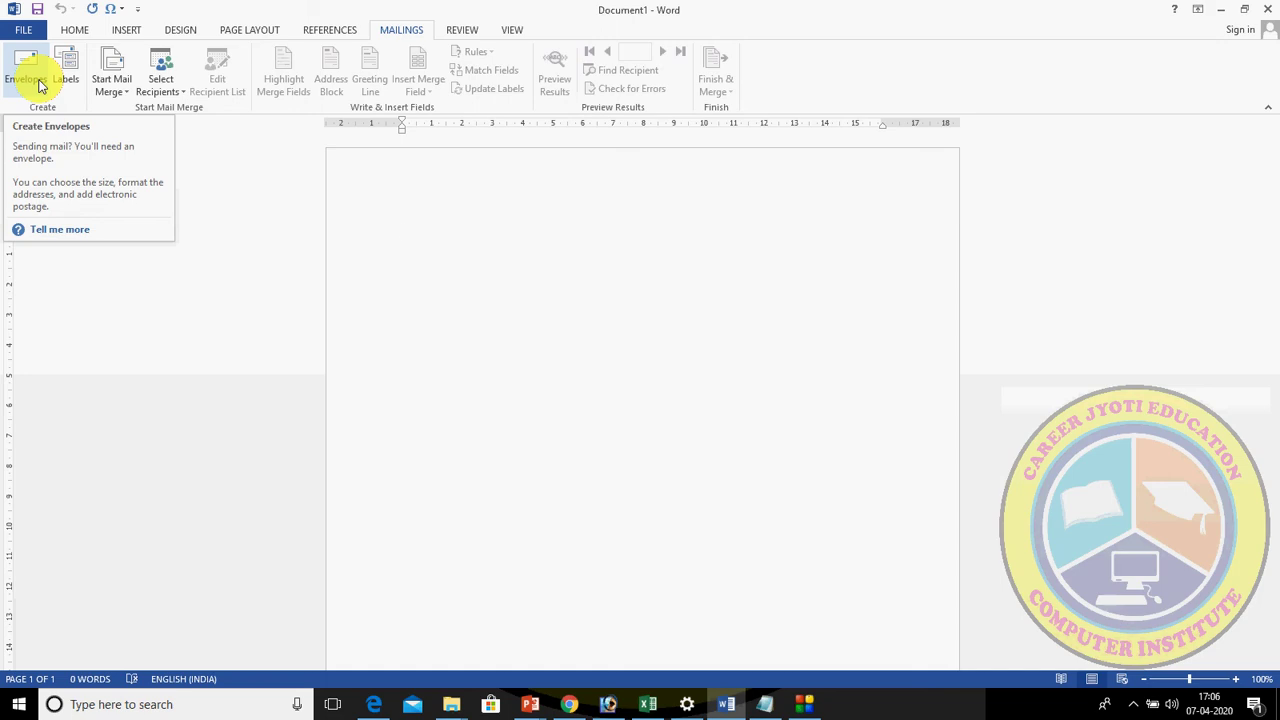
# - Open the Envelopes and Labels dialog with the Delivery address still empty
pyautogui.click(37, 80)
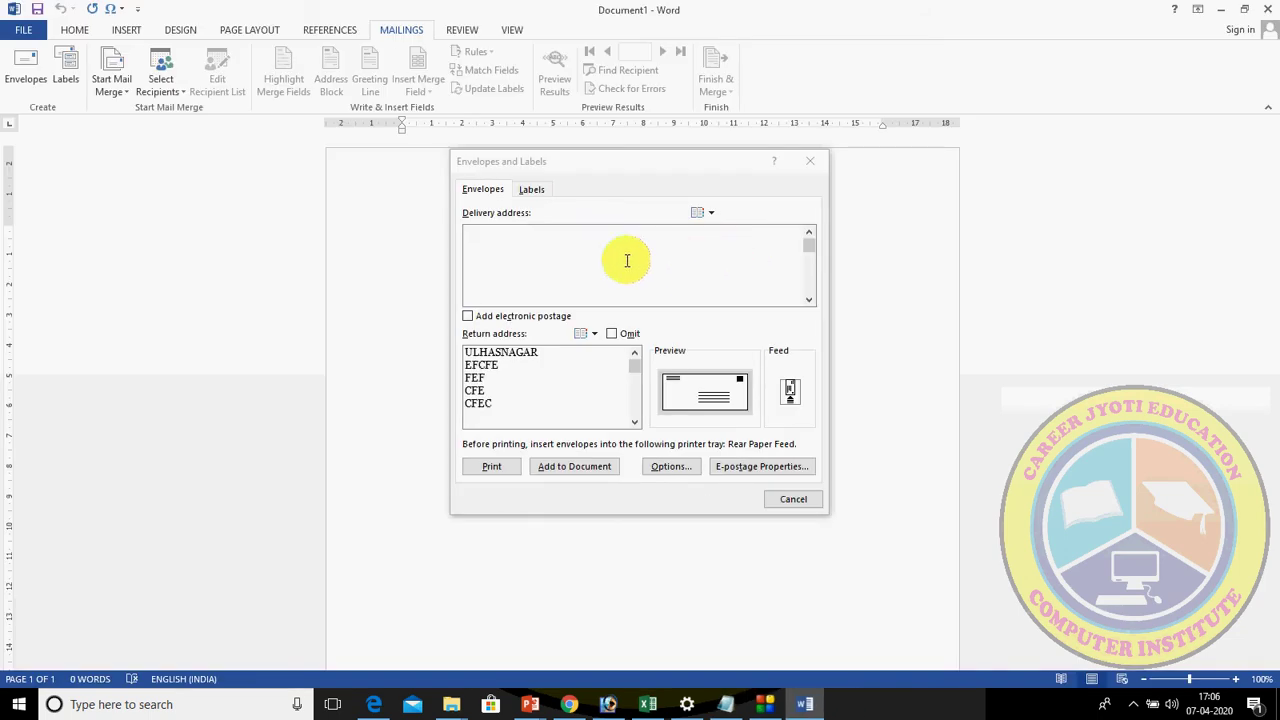
pyautogui.click(564, 259)
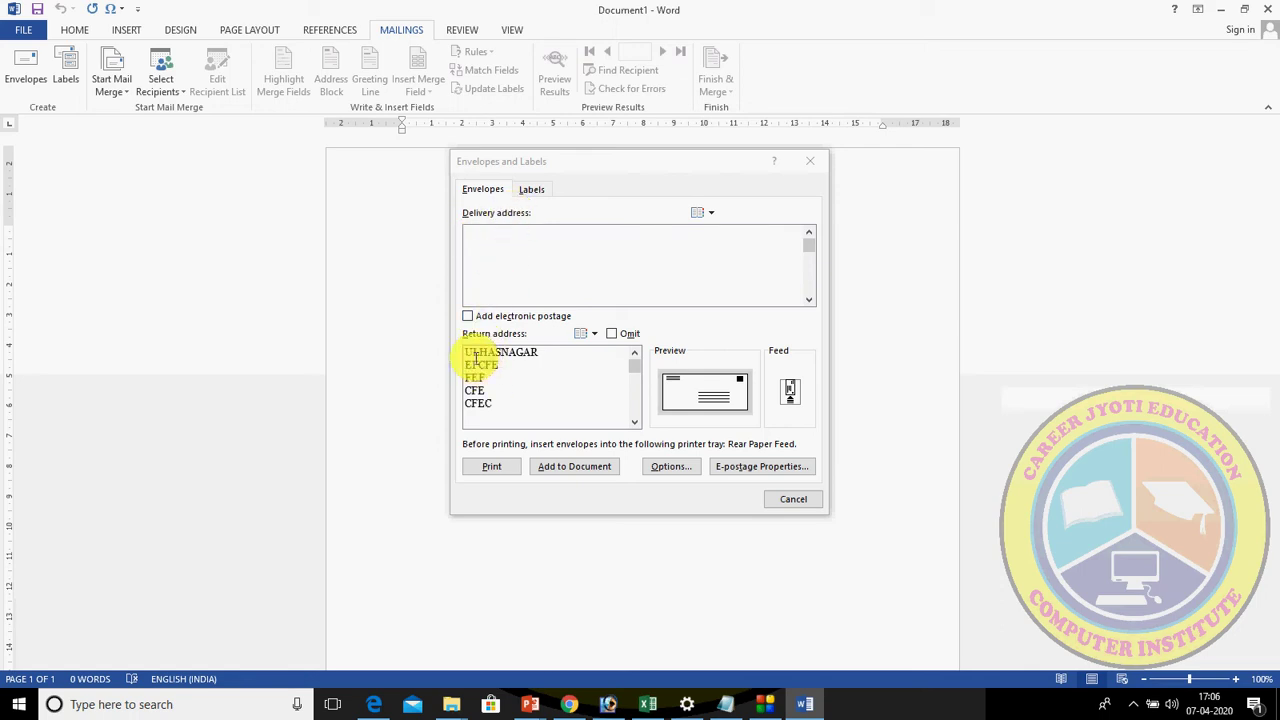
pyautogui.click(504, 255)
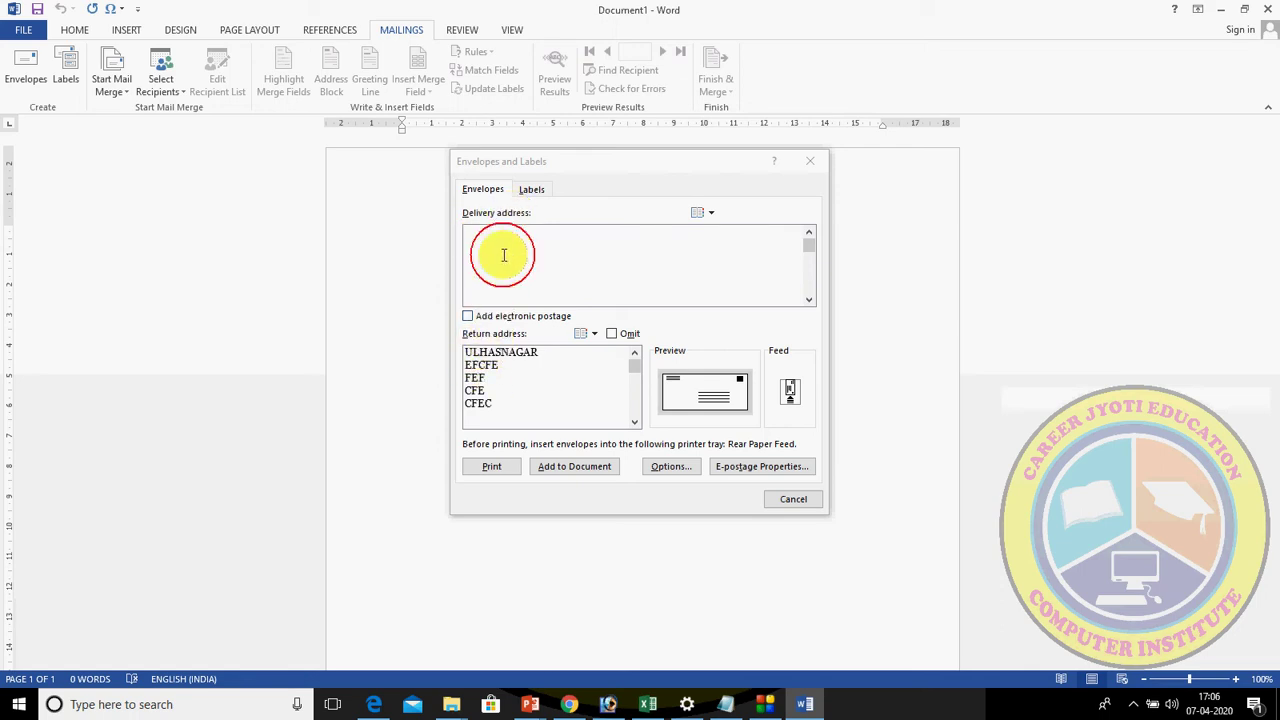
pyautogui.click(504, 255)
pyautogui.click(504, 255)
pyautogui.click(504, 255)
pyautogui.click(504, 255)
pyautogui.click(505, 255)
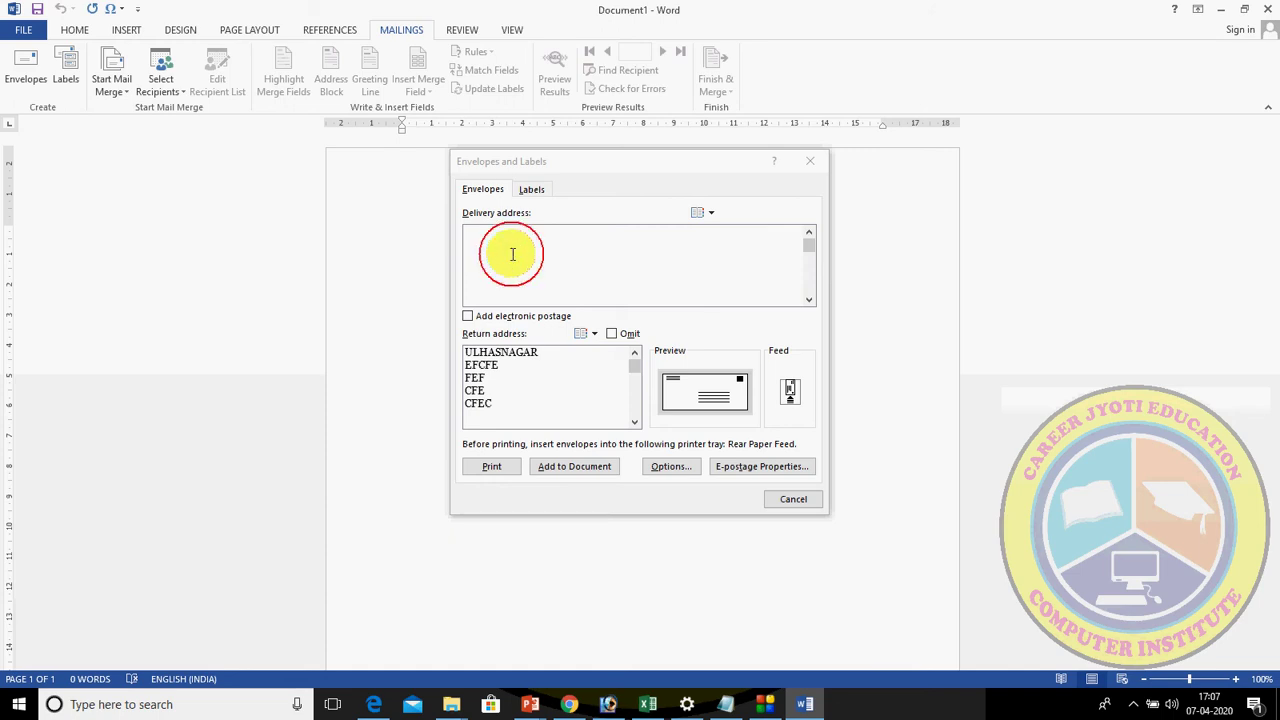
pyautogui.click(508, 255)
pyautogui.click(510, 254)
pyautogui.click(808, 501)
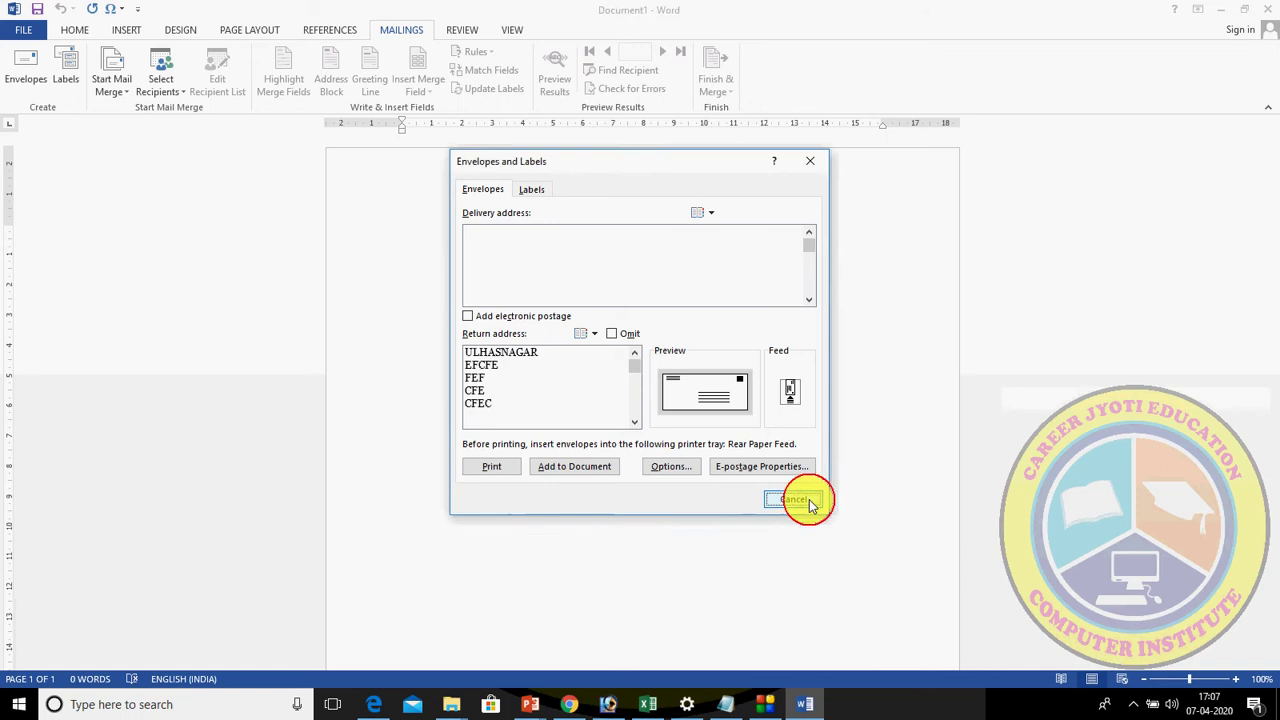
pyautogui.click(14, 72)
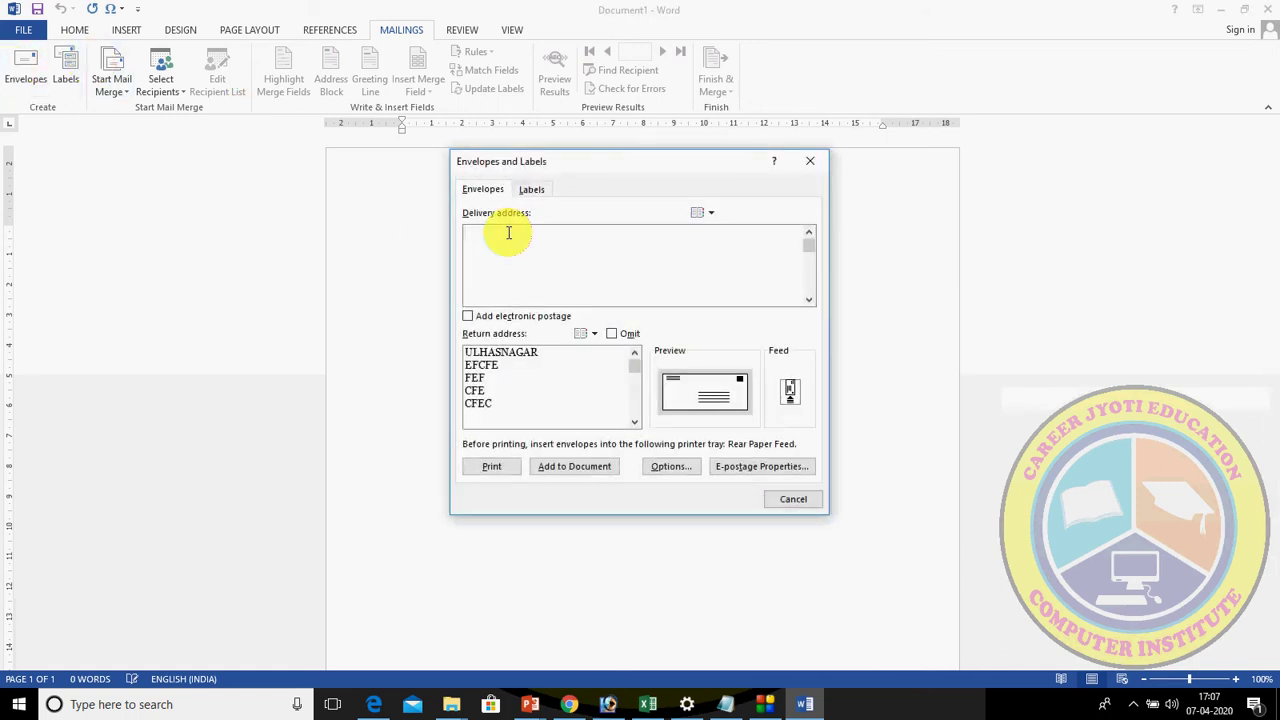
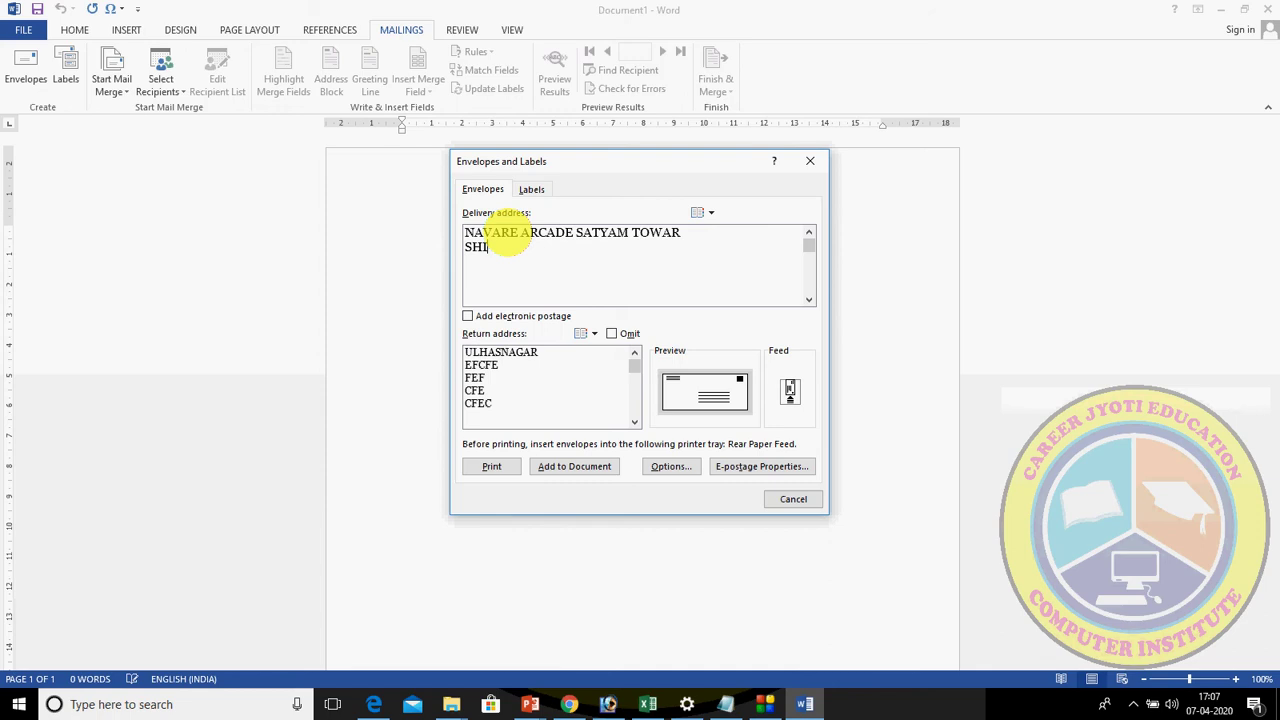
# - Enter the recipient's postal address as the envelope's delivery address
pyautogui.press('Return')
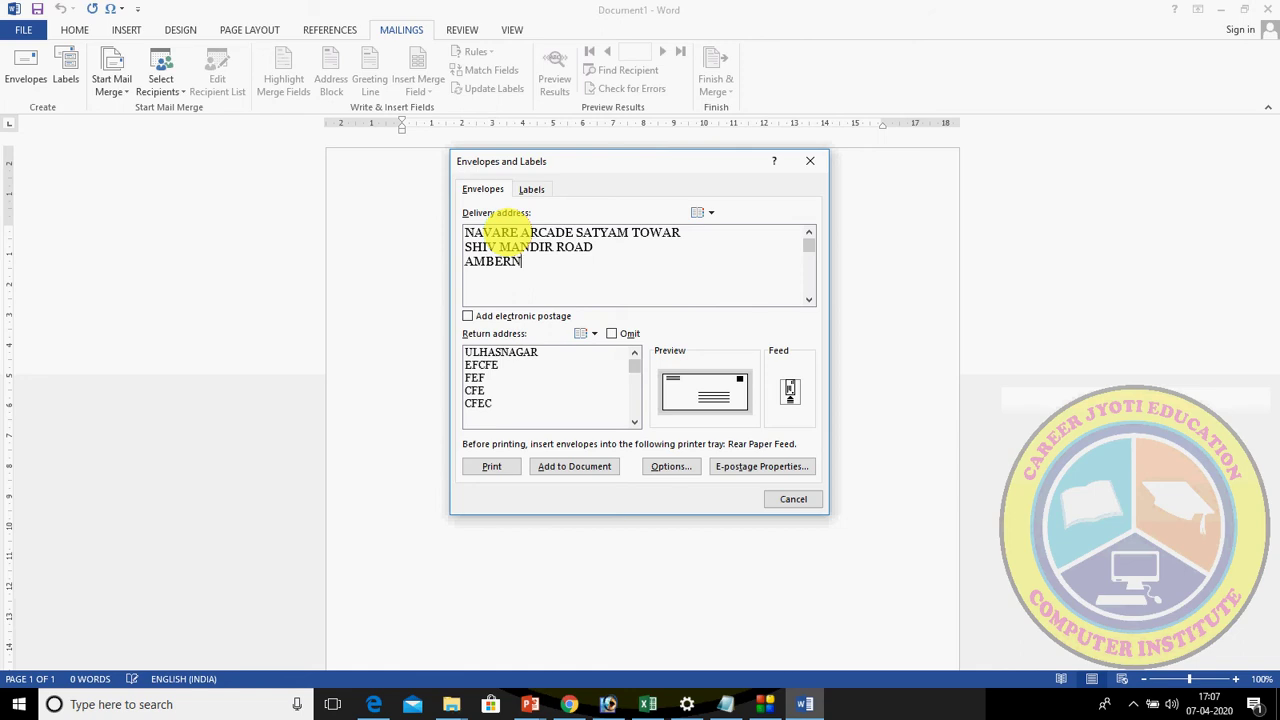
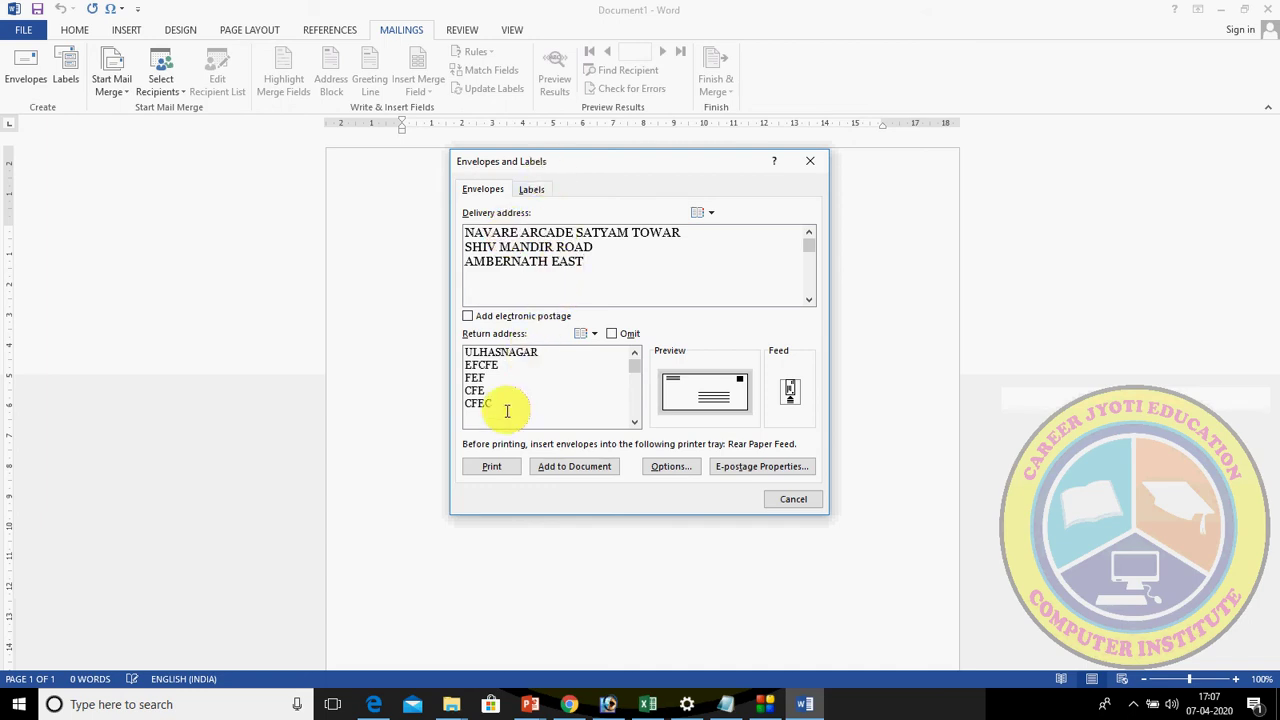
# - Replace the old return address lines with the sender's new postal address
pyautogui.moveTo(496, 404); pyautogui.dragTo(465, 352)
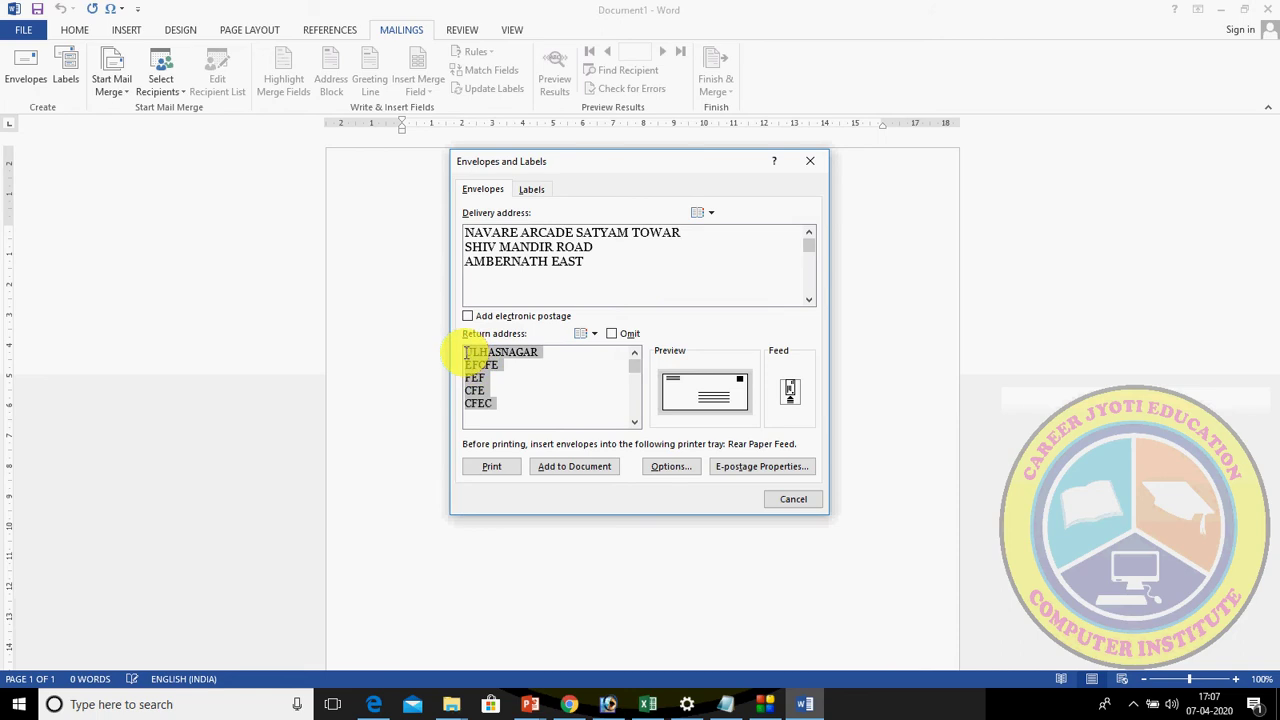
pyautogui.press('Delete')
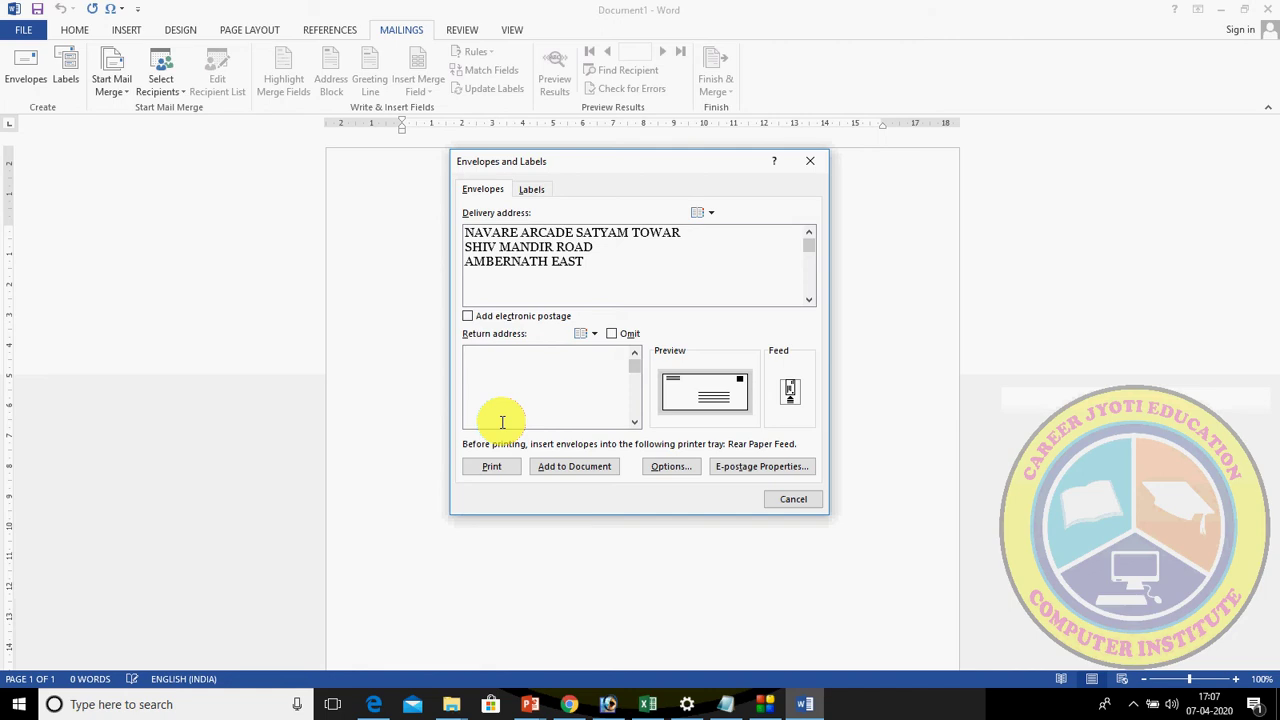
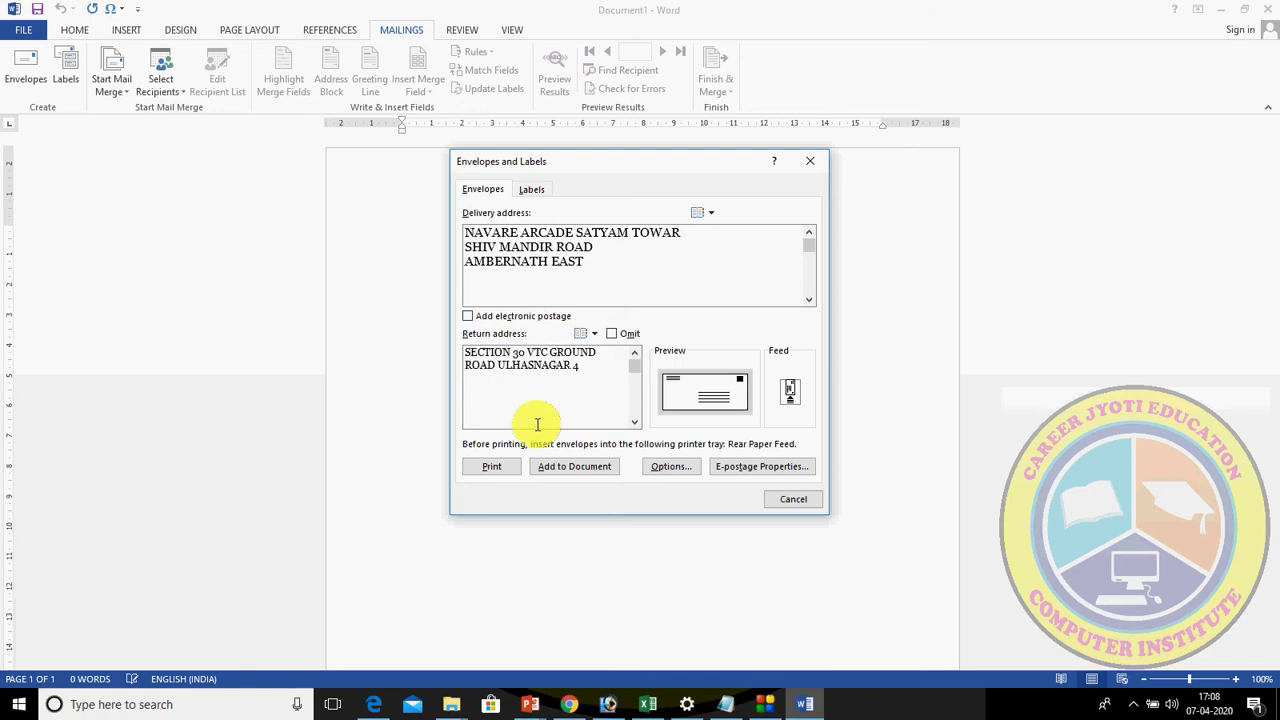
# - Add the envelope to the document and keep the new return address as default
pyautogui.click(574, 467)
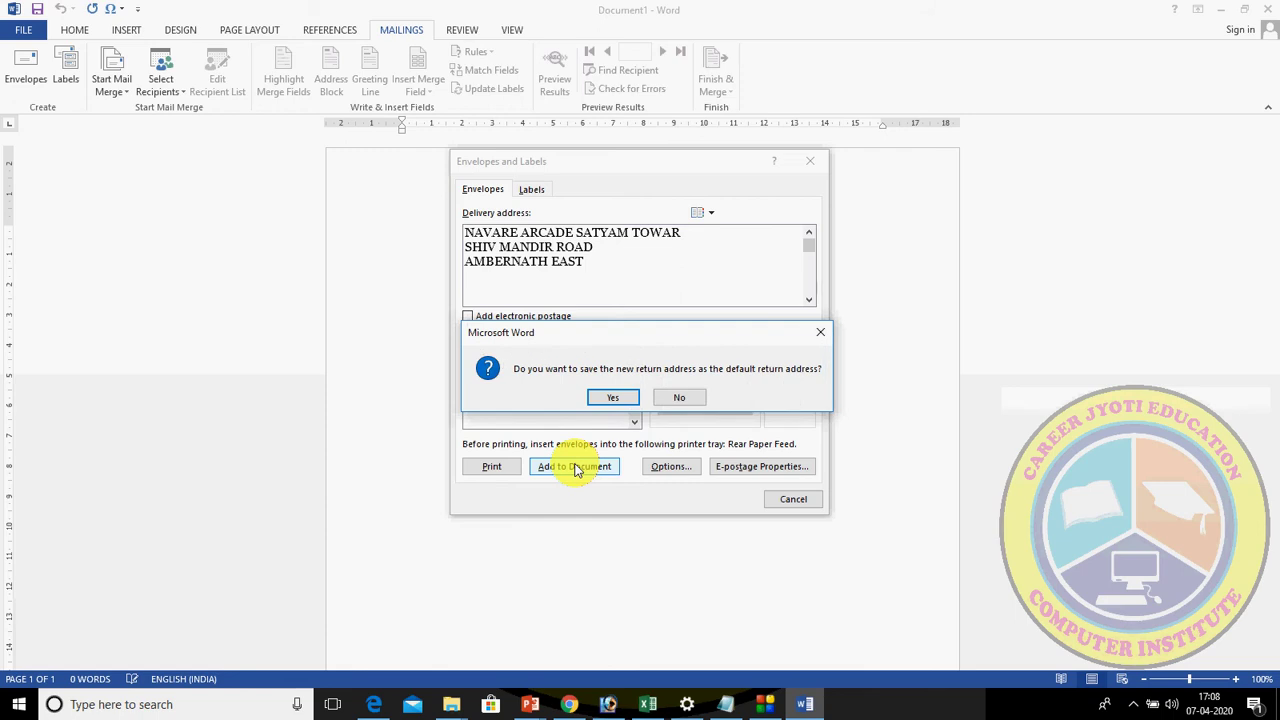
pyautogui.click(620, 400)
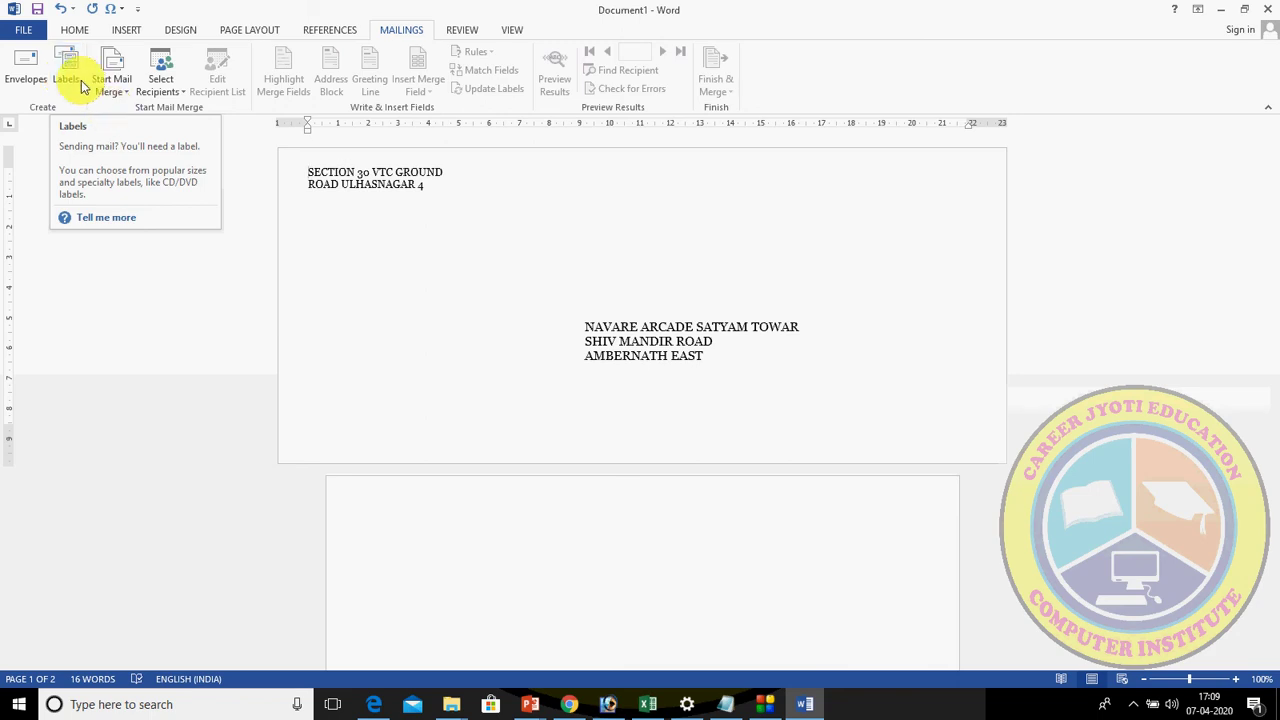
# - Generate a Labels2 document with a full page of delivery-address labels
pyautogui.click(70, 76)
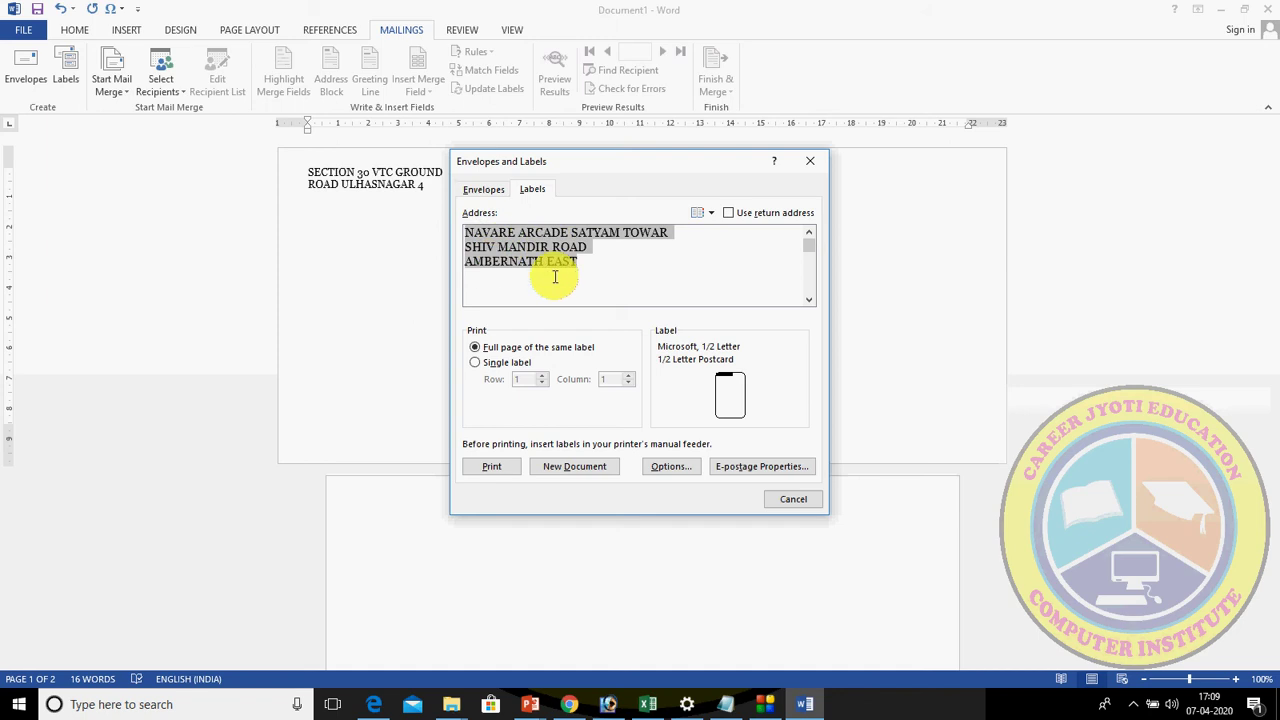
pyautogui.click(577, 467)
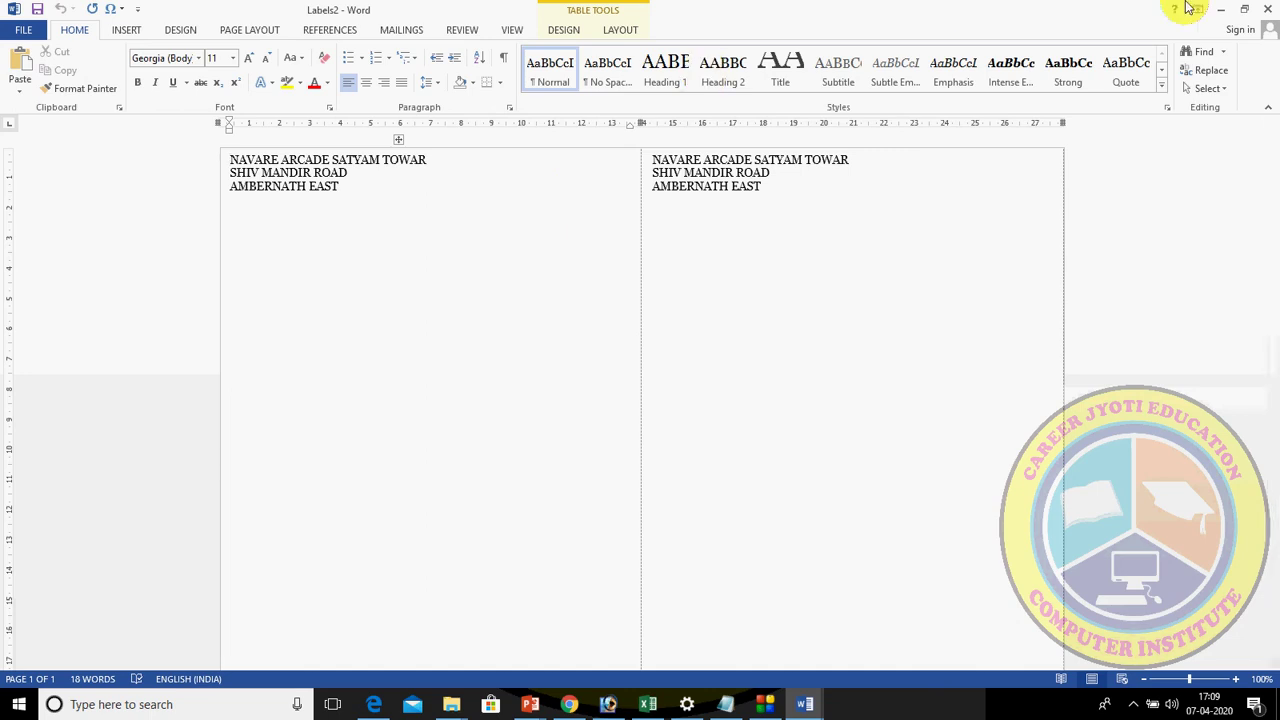
# - Close the Labels2 document without saving it
pyautogui.click(1270, 10)
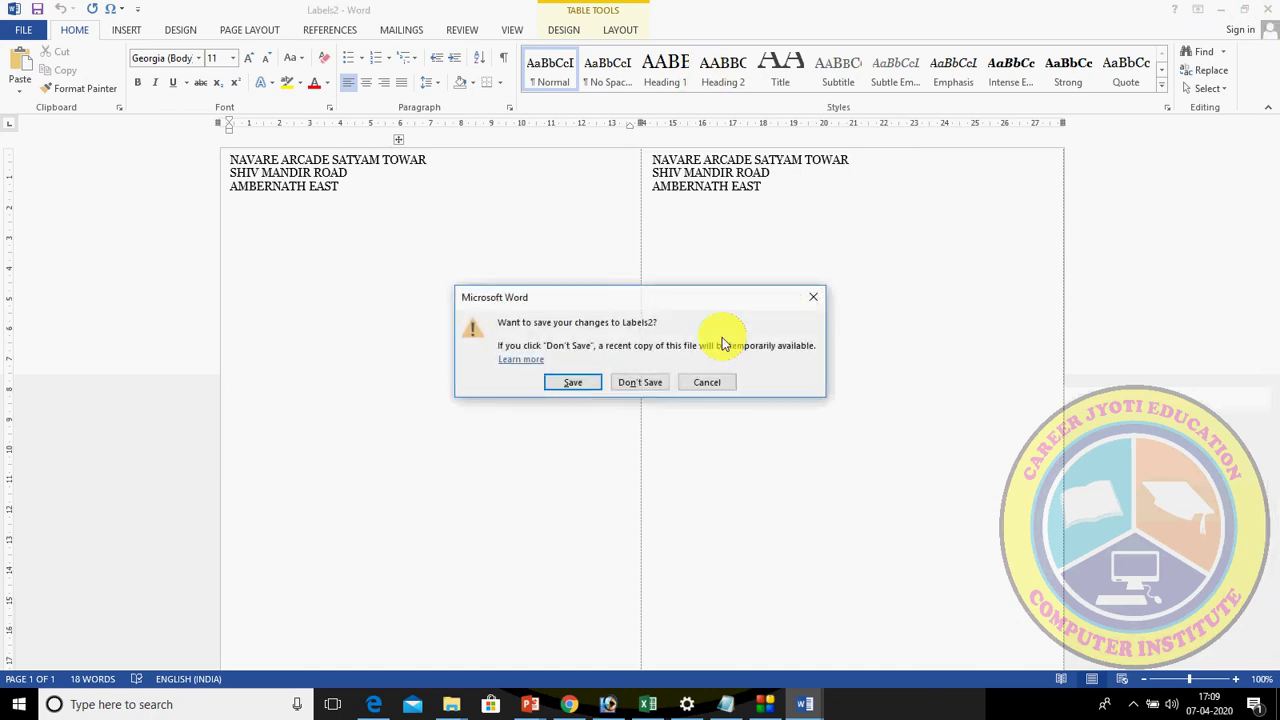
pyautogui.click(630, 382)
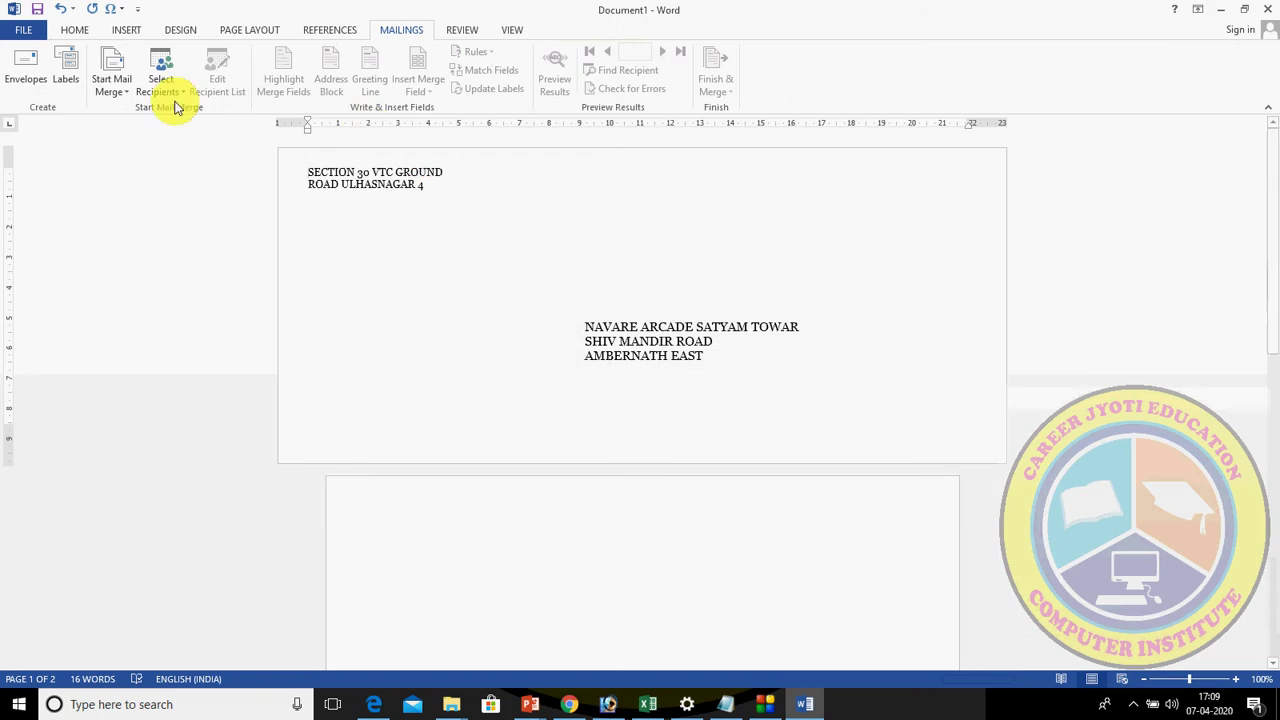
pyautogui.click(63, 72)
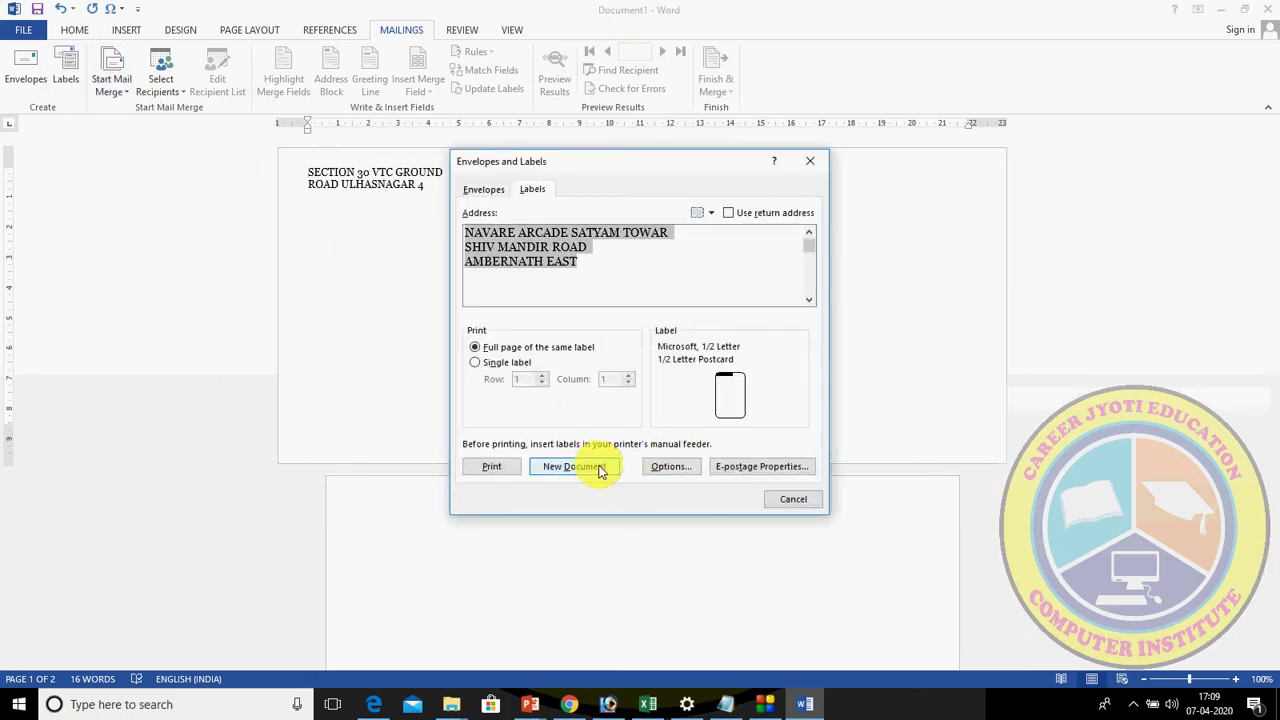
pyautogui.click(781, 501)
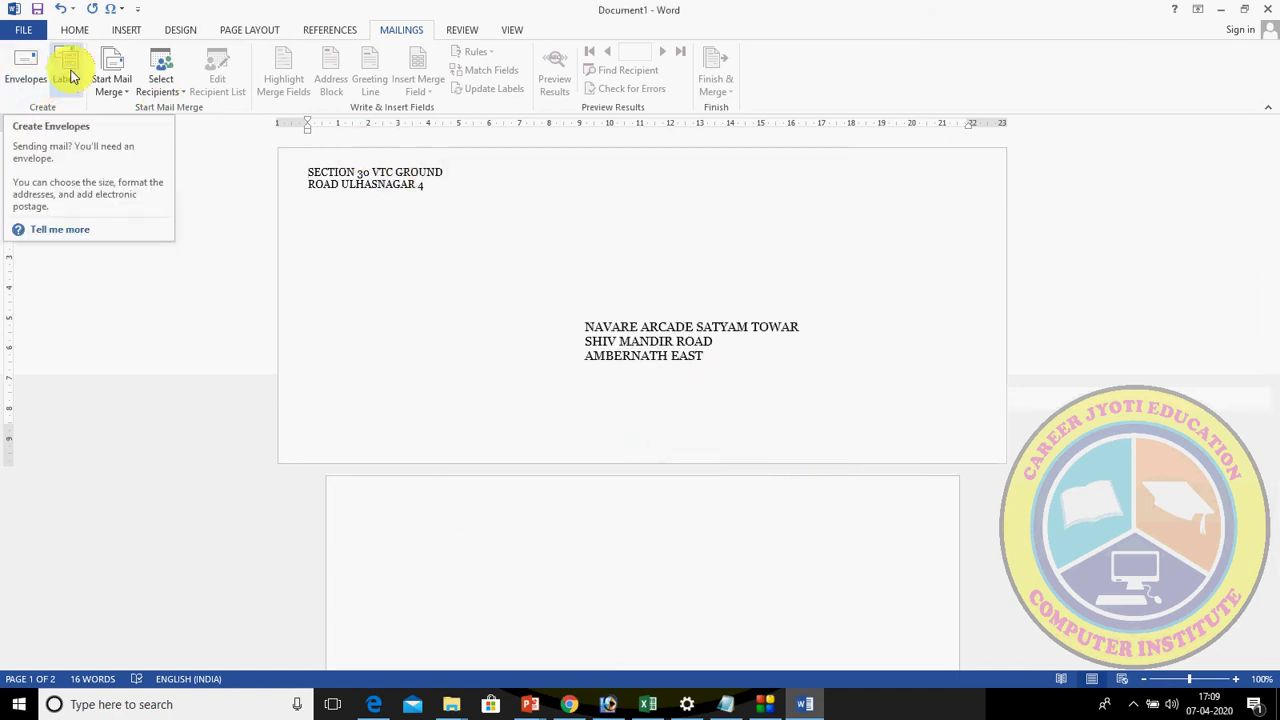
pyautogui.click(67, 70)
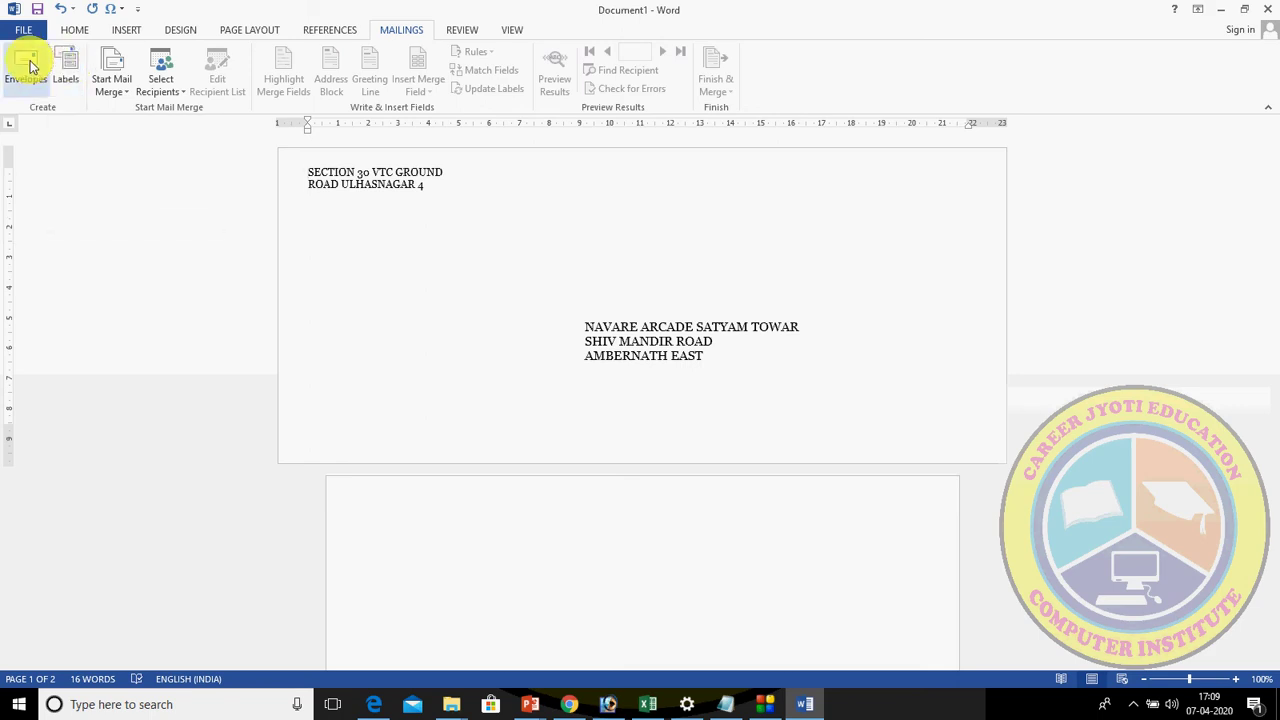
pyautogui.click(30, 66)
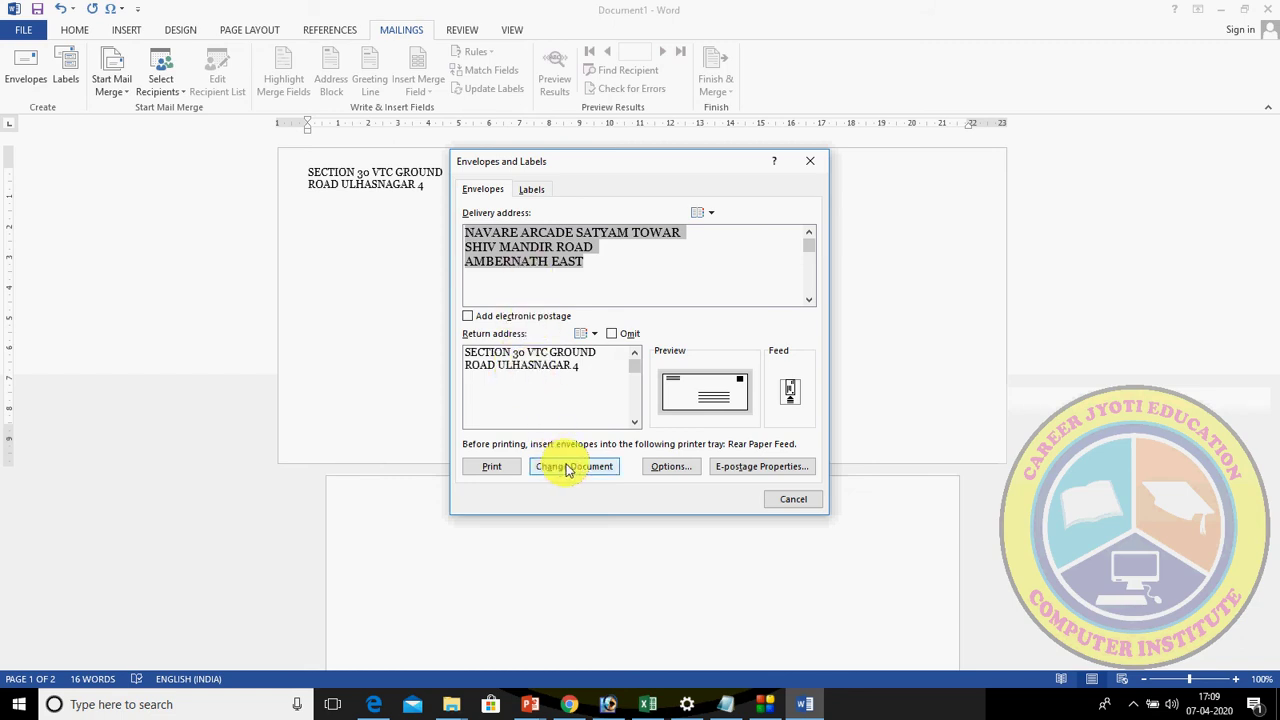
pyautogui.click(790, 501)
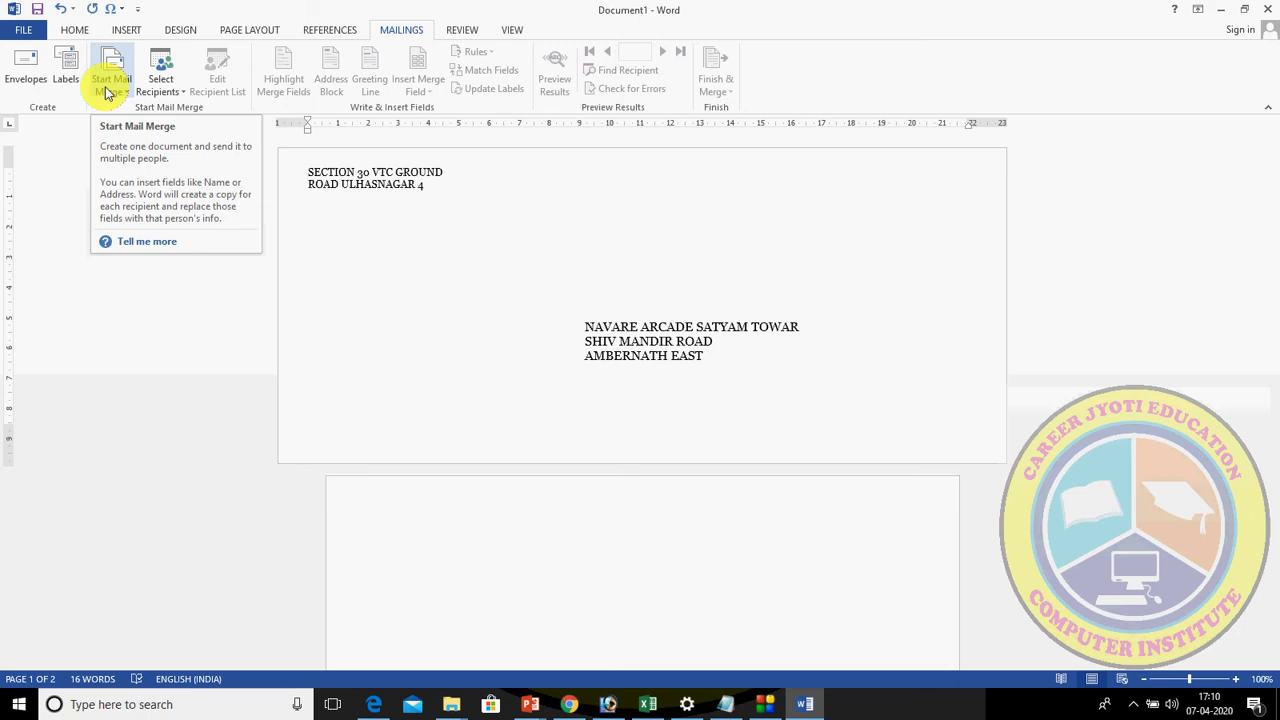
# - Create a new blank document, Document3, for the mail merge letter
pyautogui.doubleClick(387, 505)
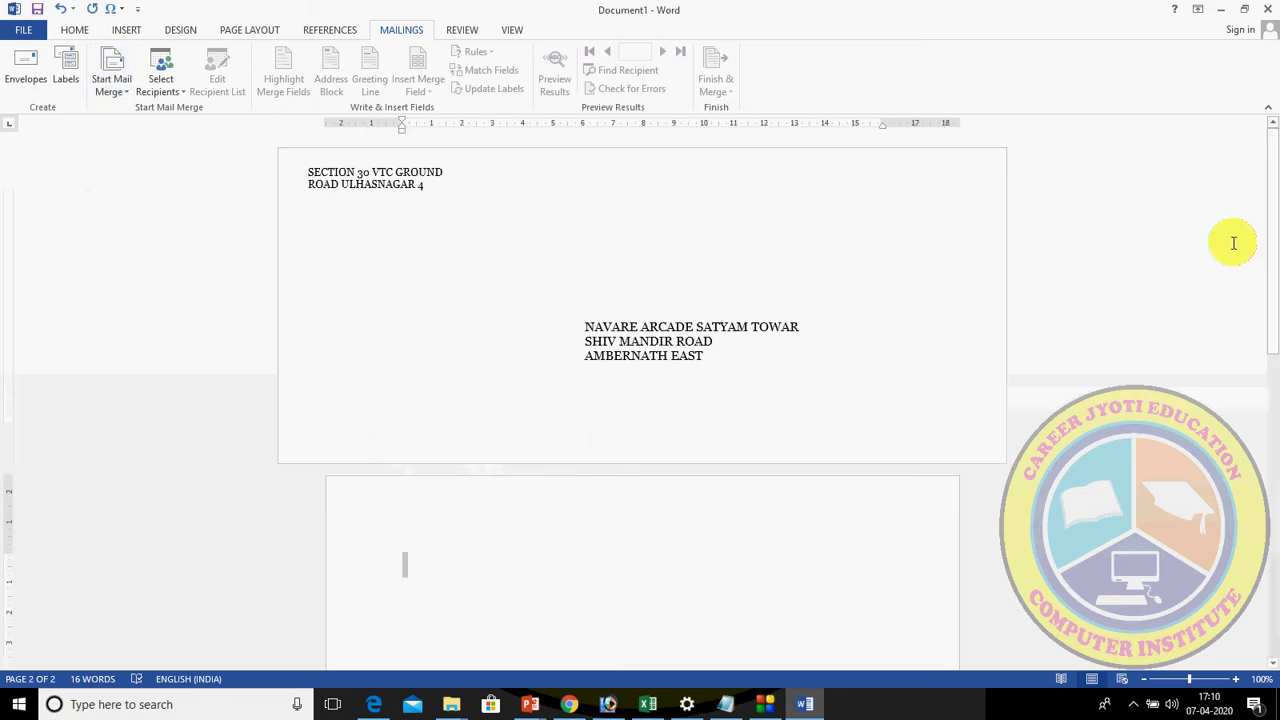
pyautogui.moveTo(1274, 250); pyautogui.dragTo(1271, 172)
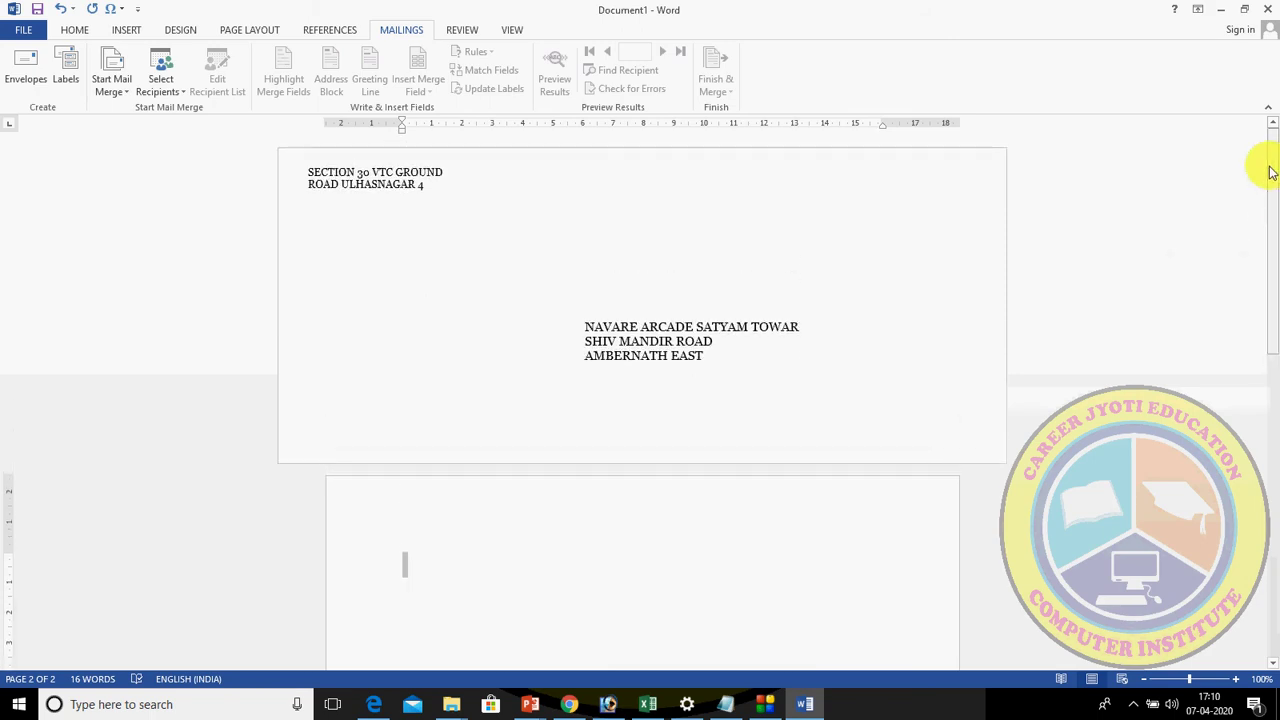
pyautogui.hotkey('ctrl', 'n')
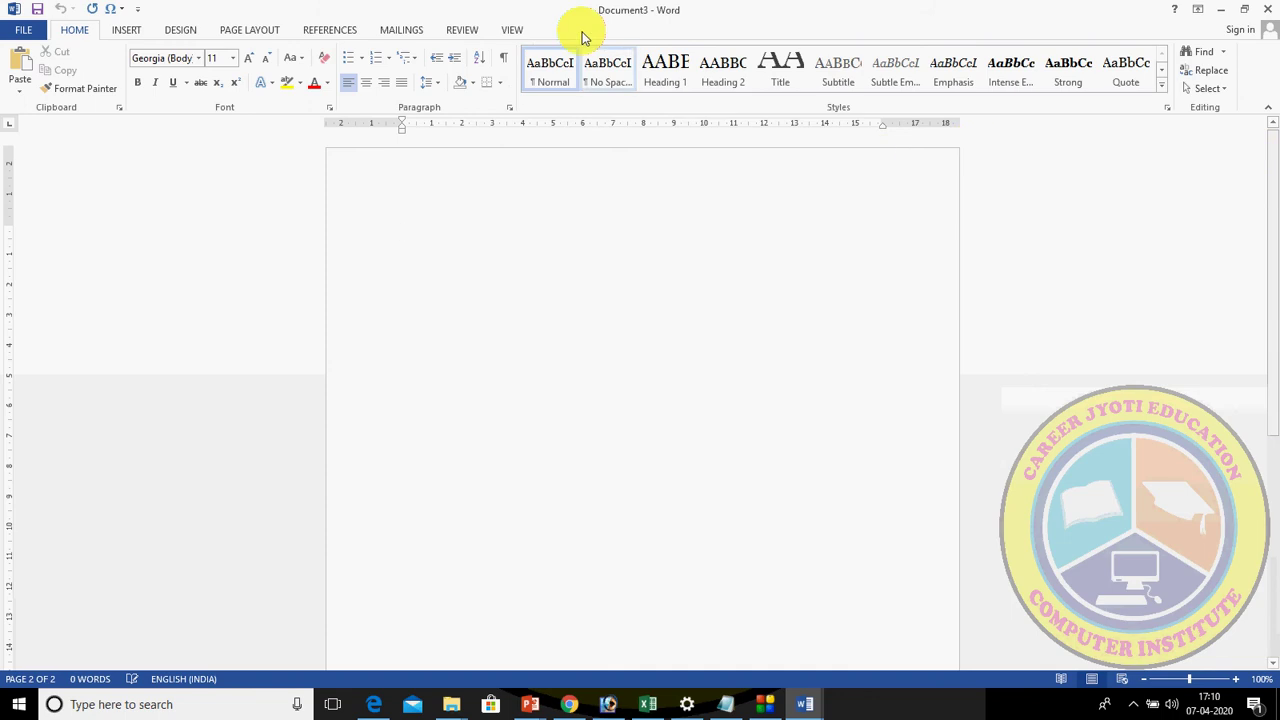
# - Set Document3's mail merge document type to Letters
pyautogui.click(403, 29)
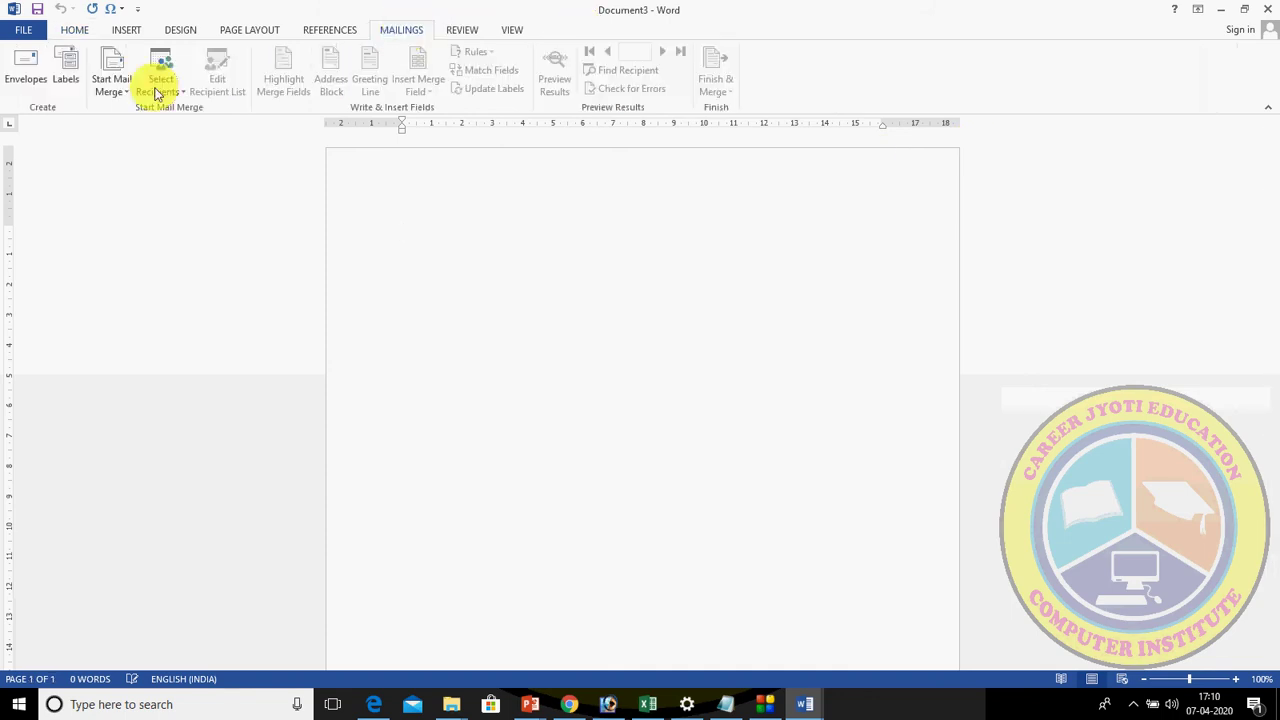
pyautogui.click(121, 100)
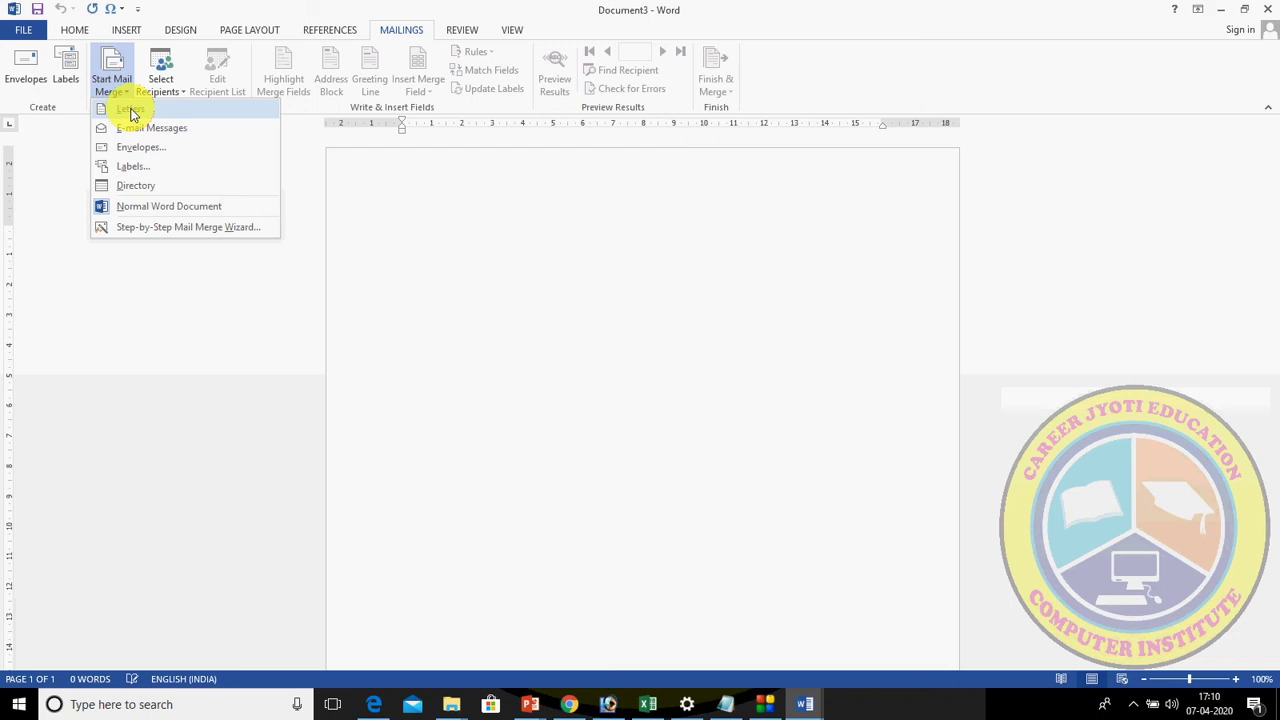
pyautogui.click(465, 237)
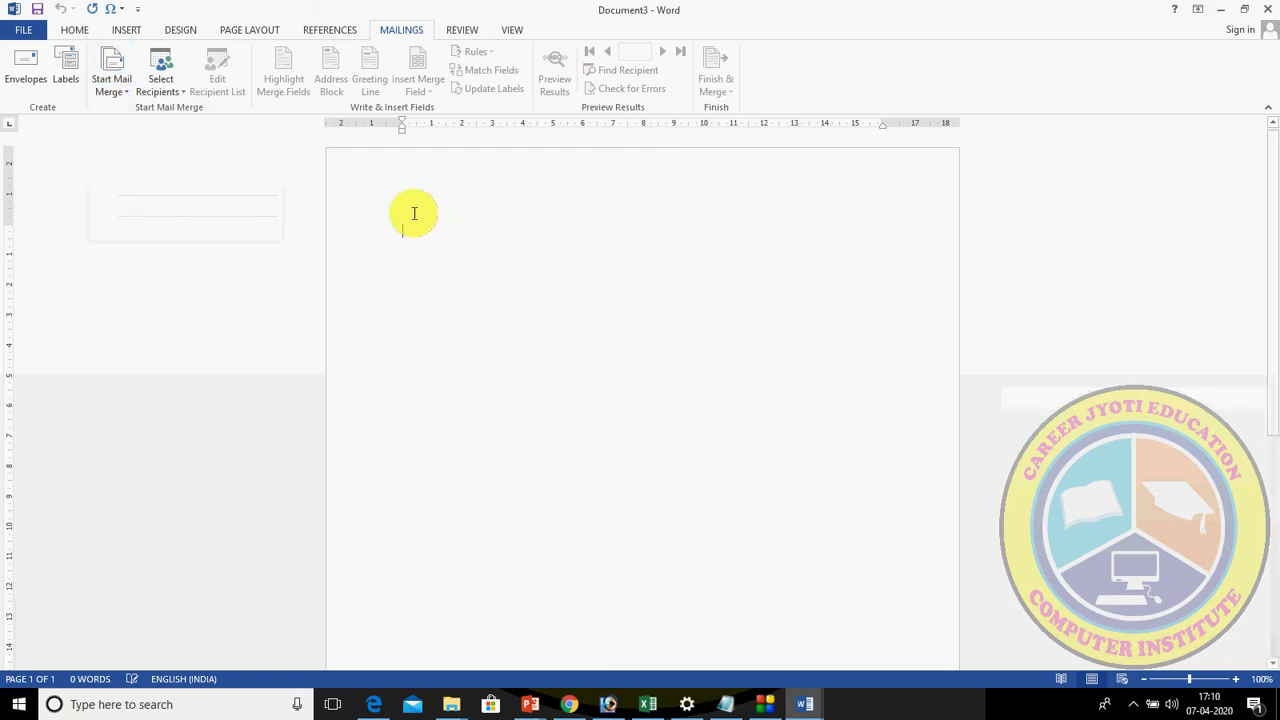
pyautogui.click(117, 90)
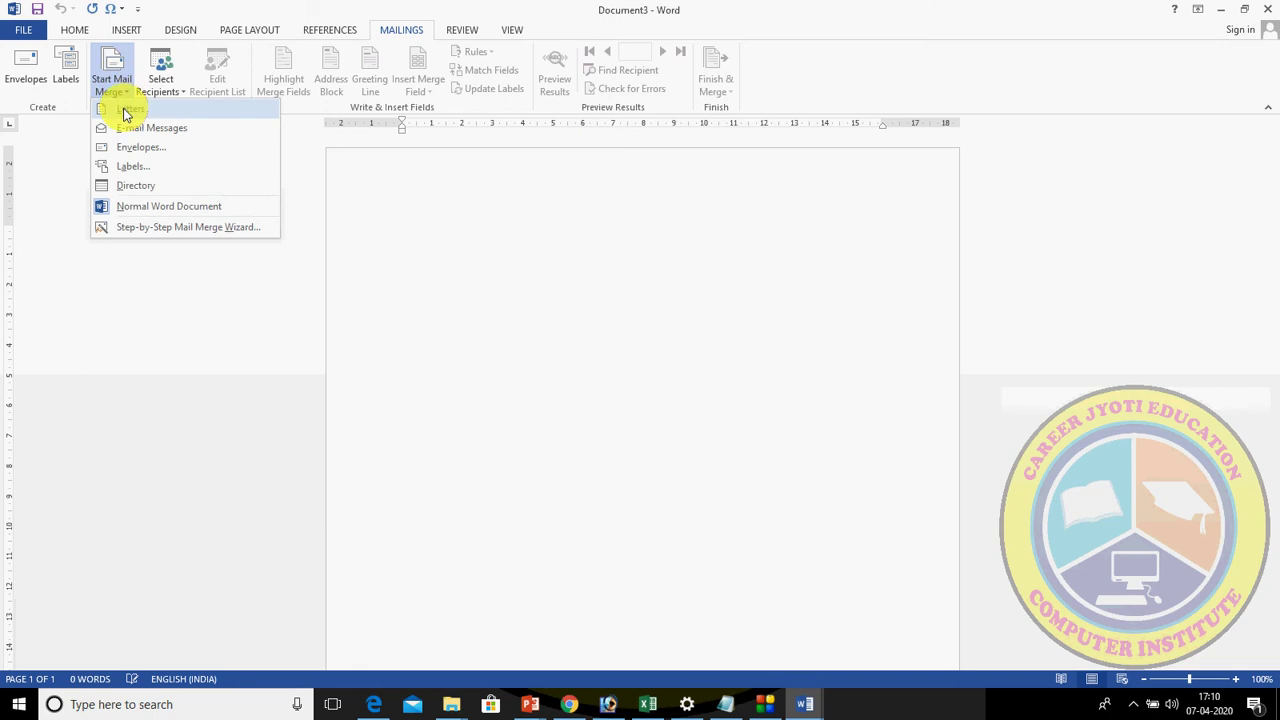
pyautogui.click(125, 110)
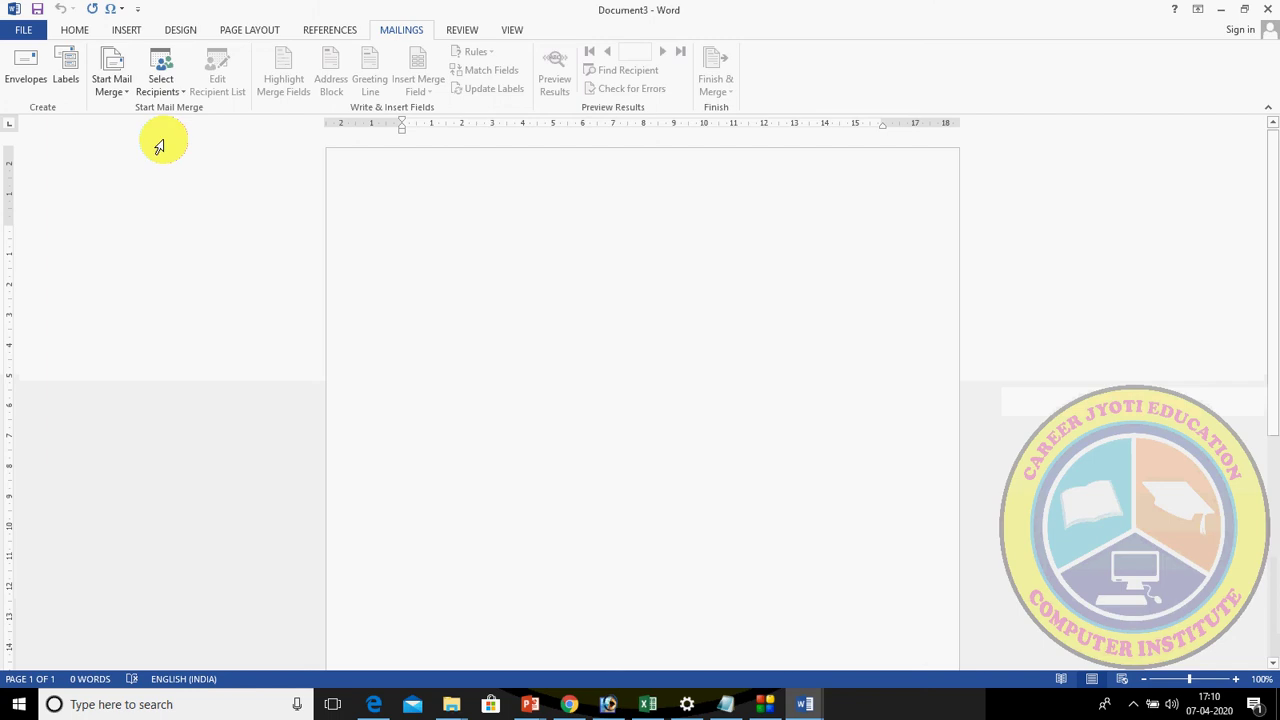
pyautogui.click(111, 88)
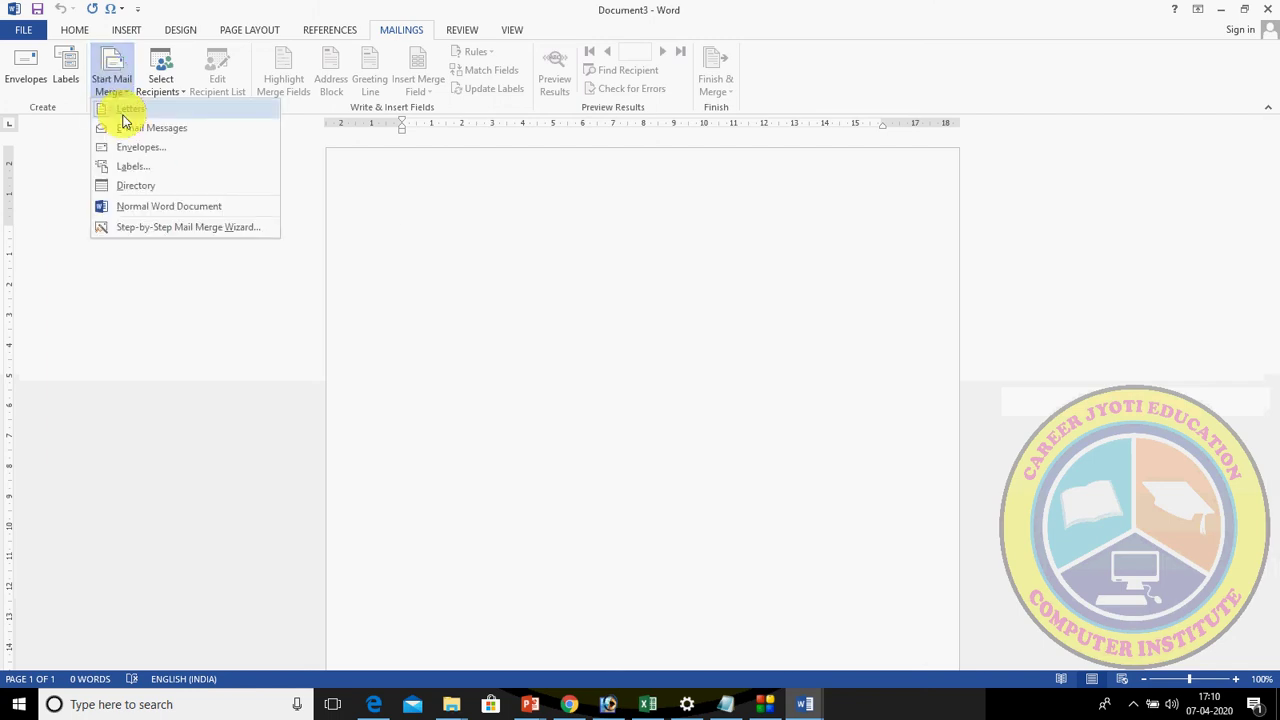
pyautogui.click(123, 112)
pyautogui.click(116, 88)
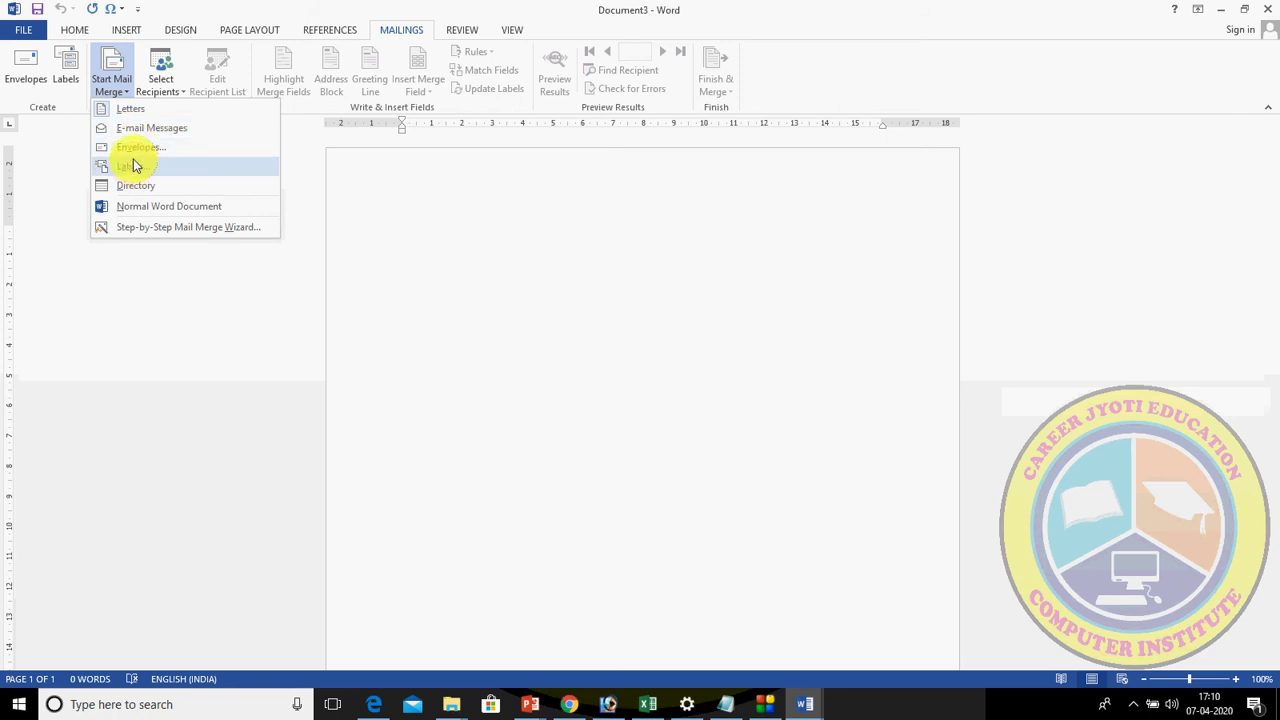
pyautogui.click(432, 240)
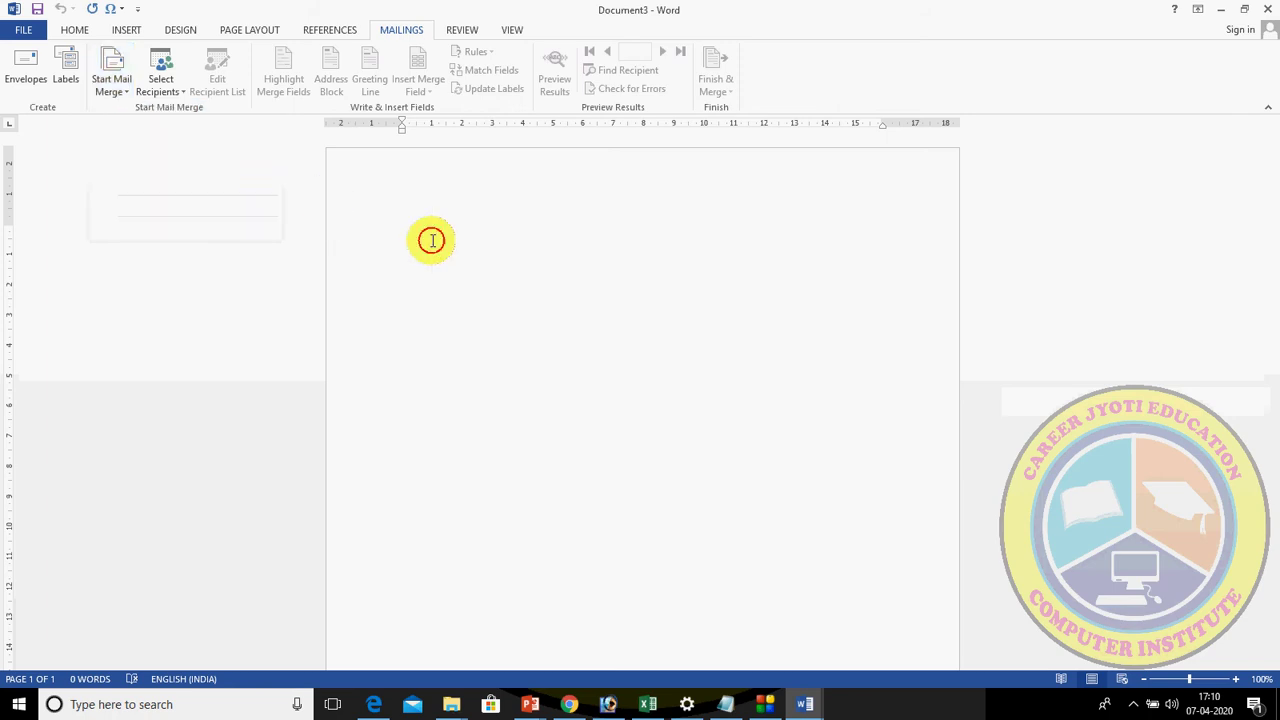
pyautogui.click(118, 90)
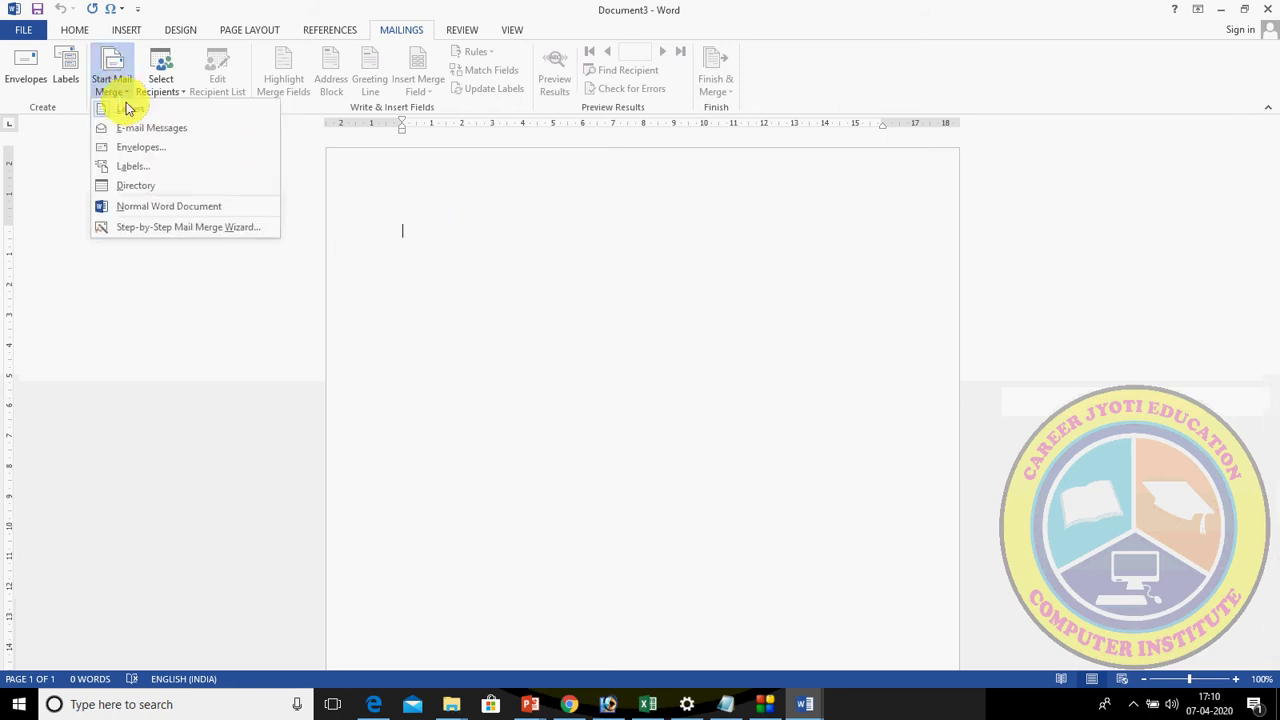
pyautogui.click(127, 110)
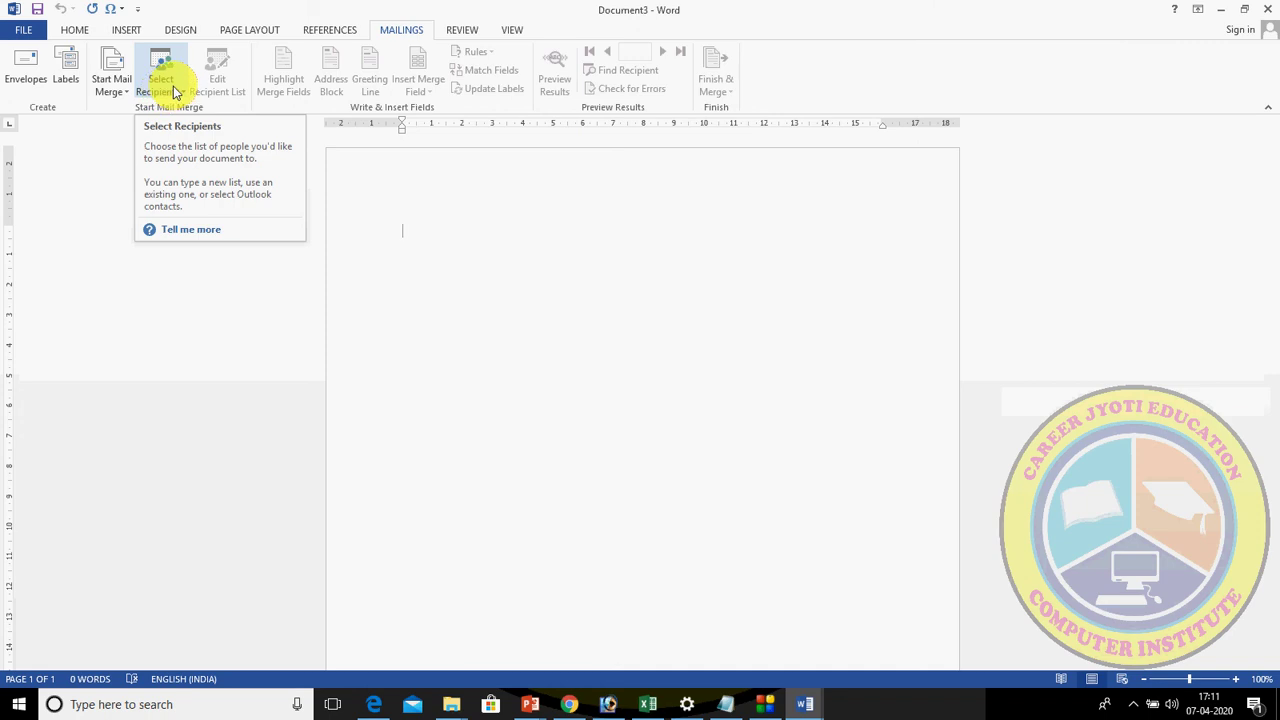
# - Choose Select Recipients > Type a New List to show an empty New Address List
pyautogui.click(173, 93)
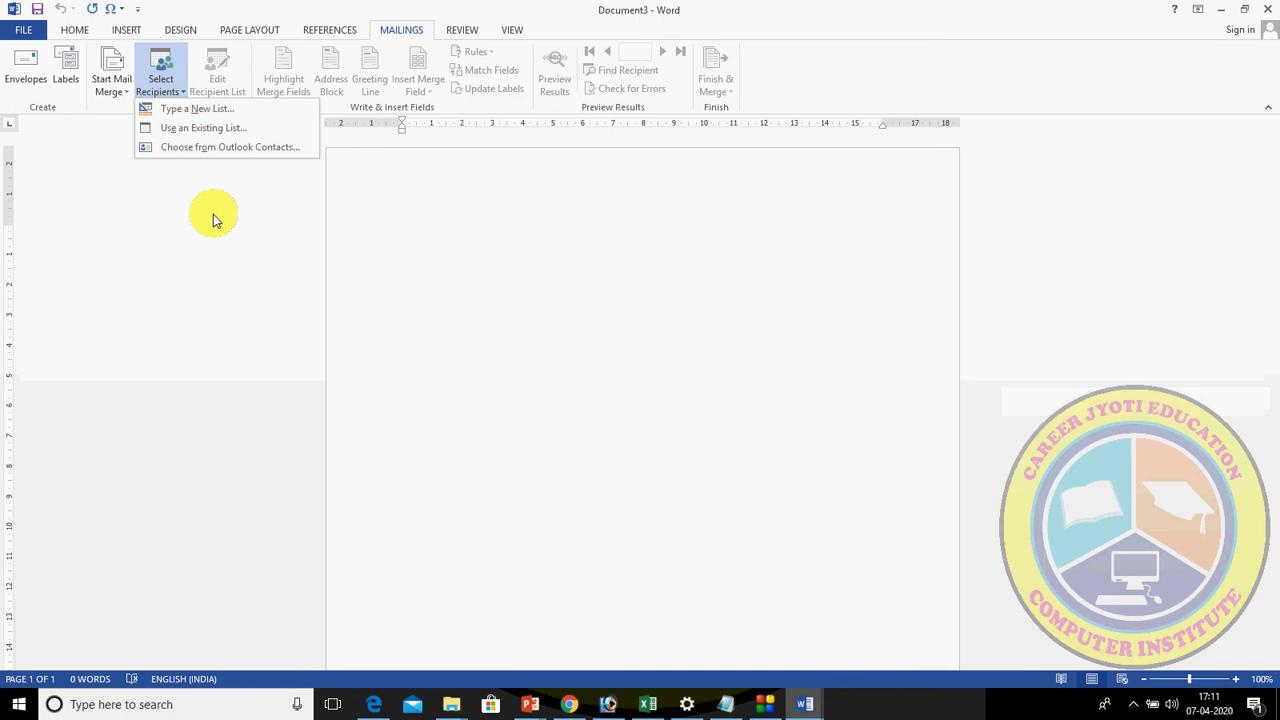
pyautogui.click(209, 220)
pyautogui.click(173, 94)
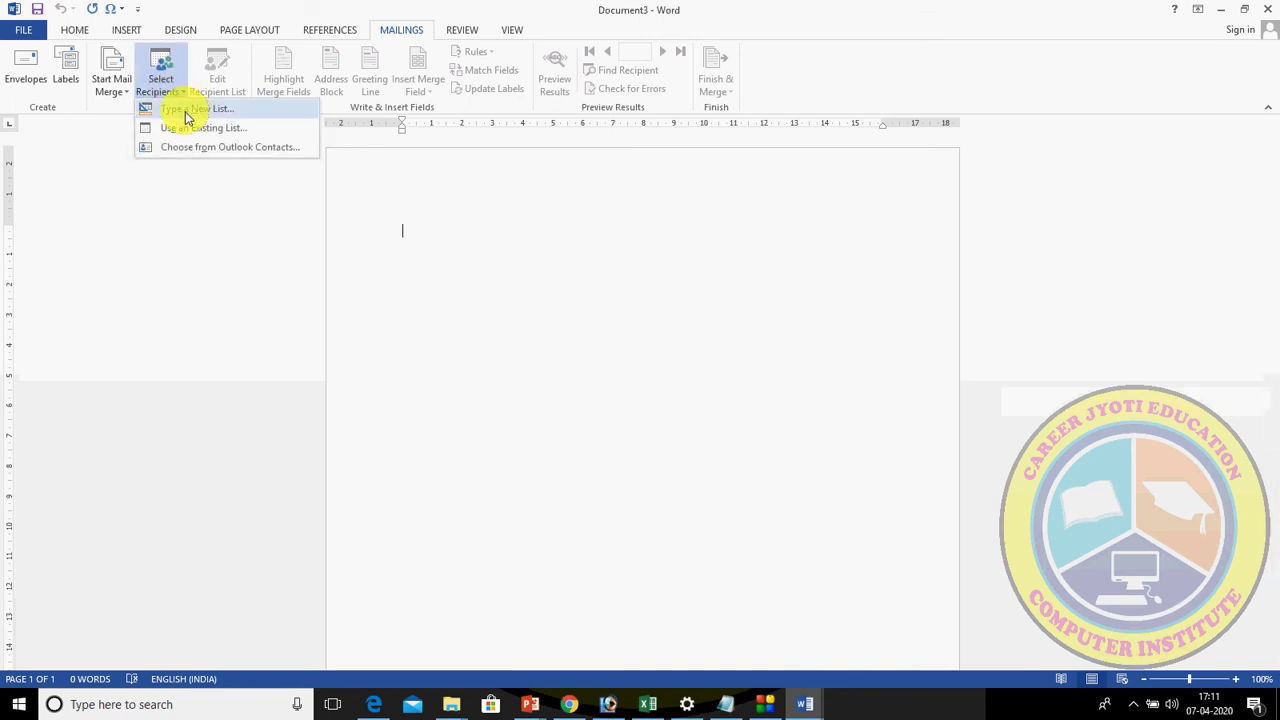
pyautogui.click(184, 110)
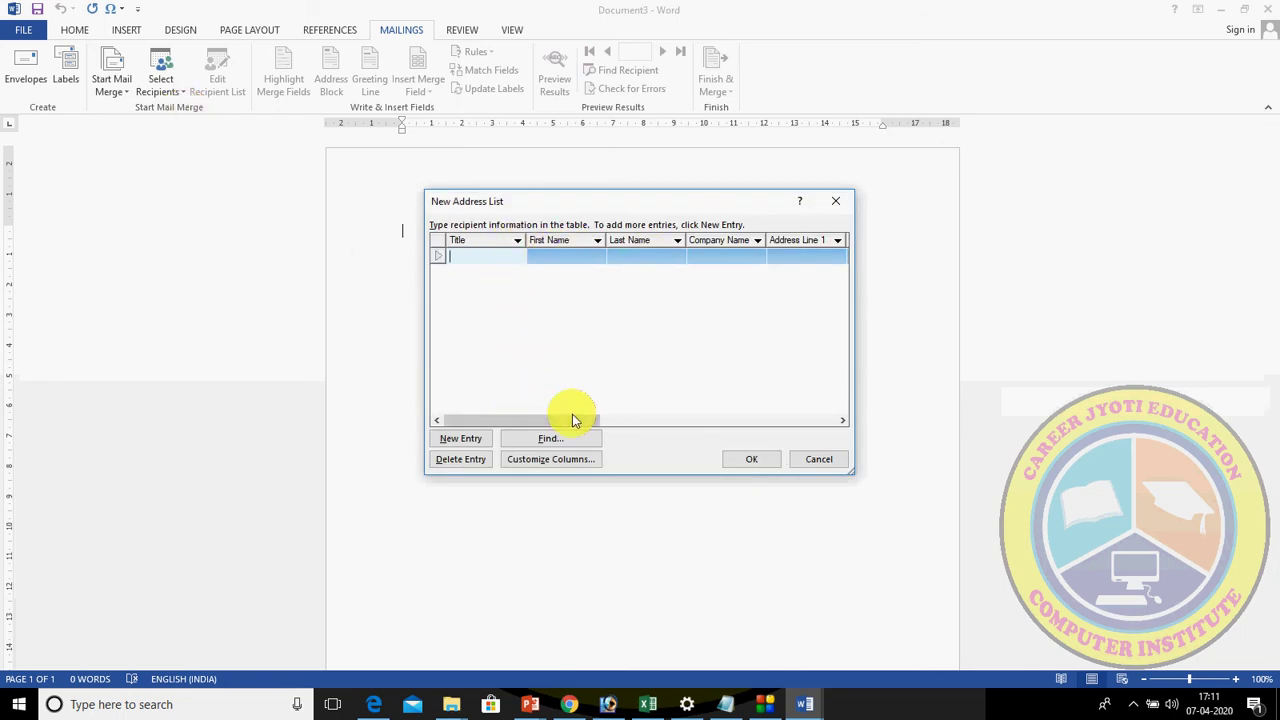
pyautogui.moveTo(575, 420)
pyautogui.mouseDown()
pyautogui.moveTo(822, 437)
pyautogui.moveTo(540, 438)
pyautogui.moveTo(443, 472)
pyautogui.mouseUp()
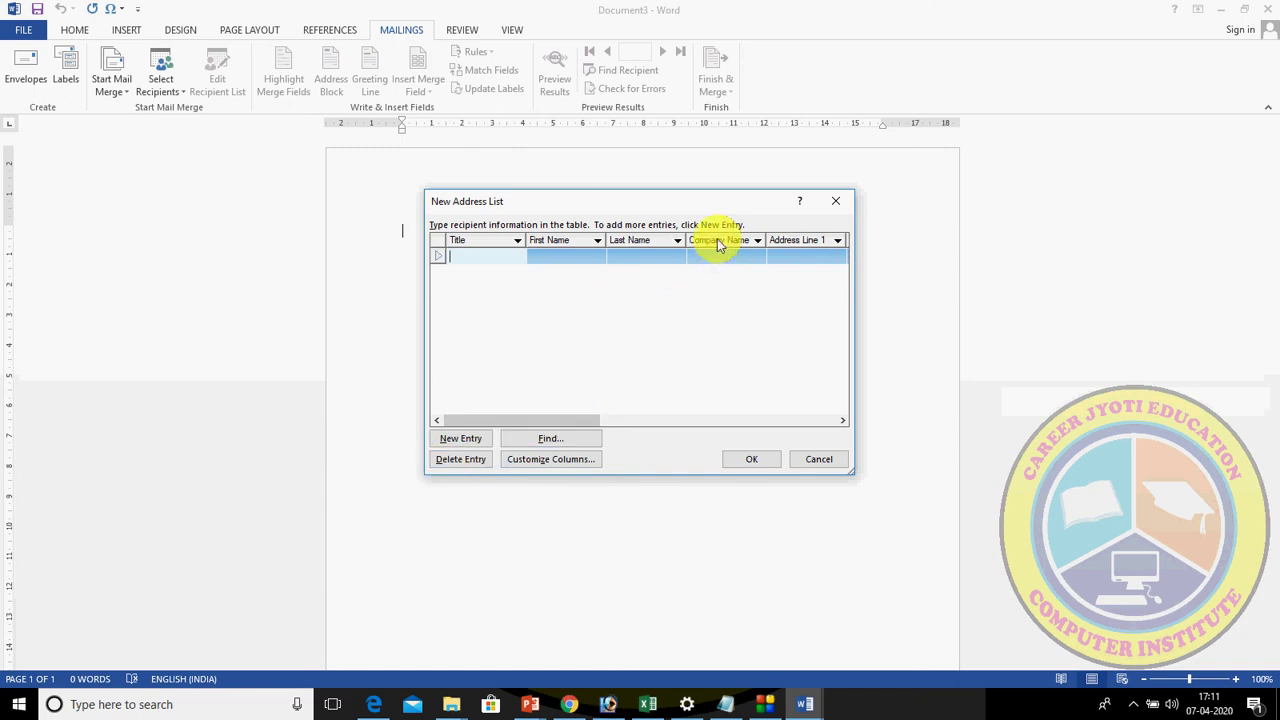
# - In Customize Address List, delete the E-mail Address, Work Phone and Home Phone fields
pyautogui.click(530, 461)
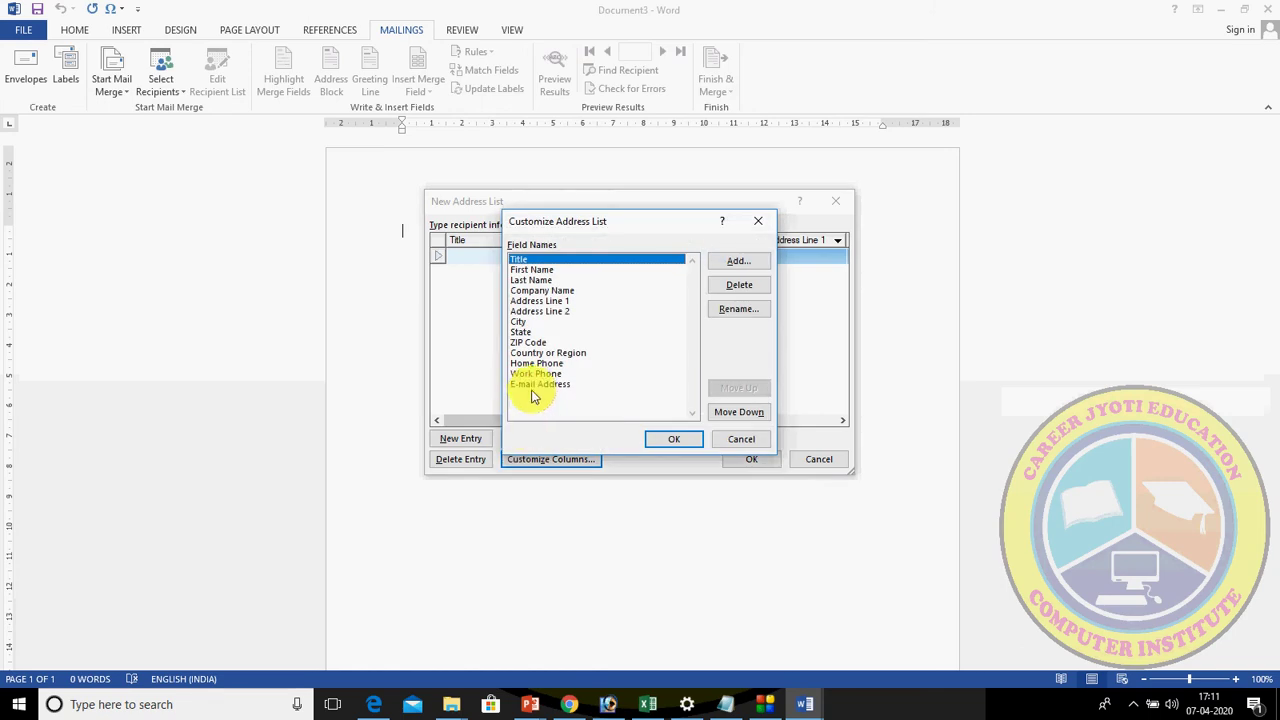
pyautogui.click(533, 384)
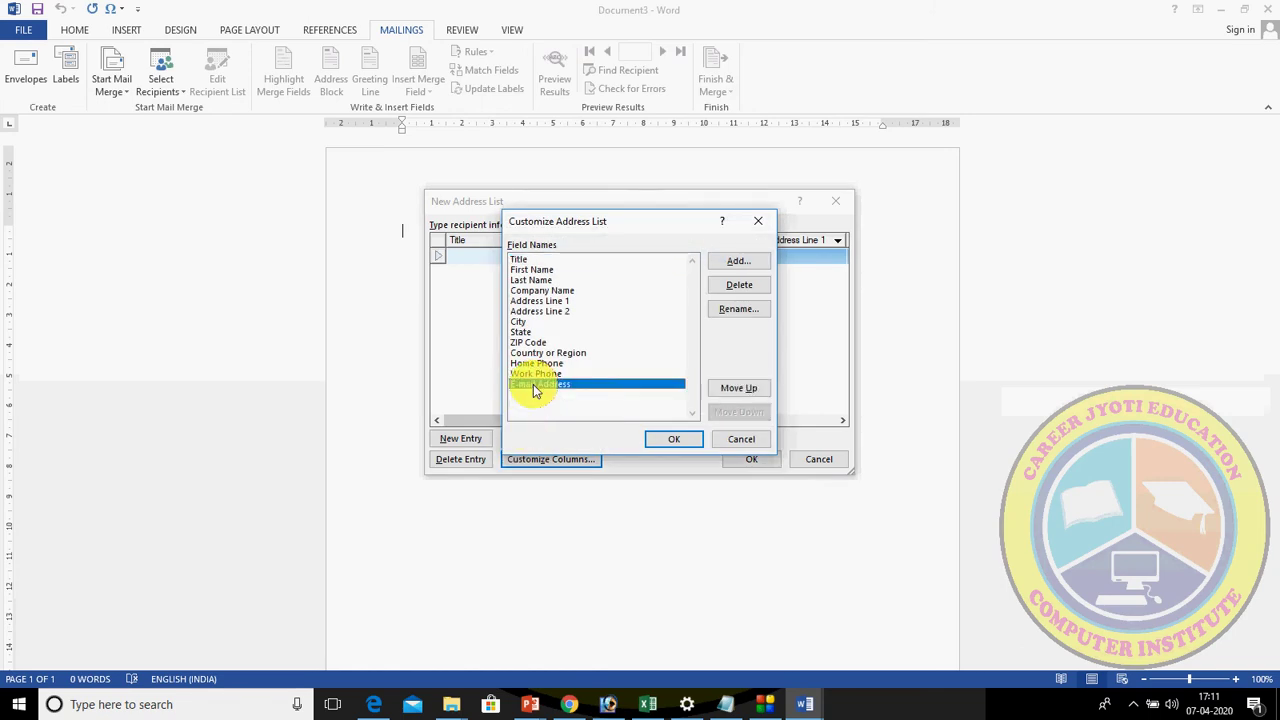
pyautogui.click(735, 285)
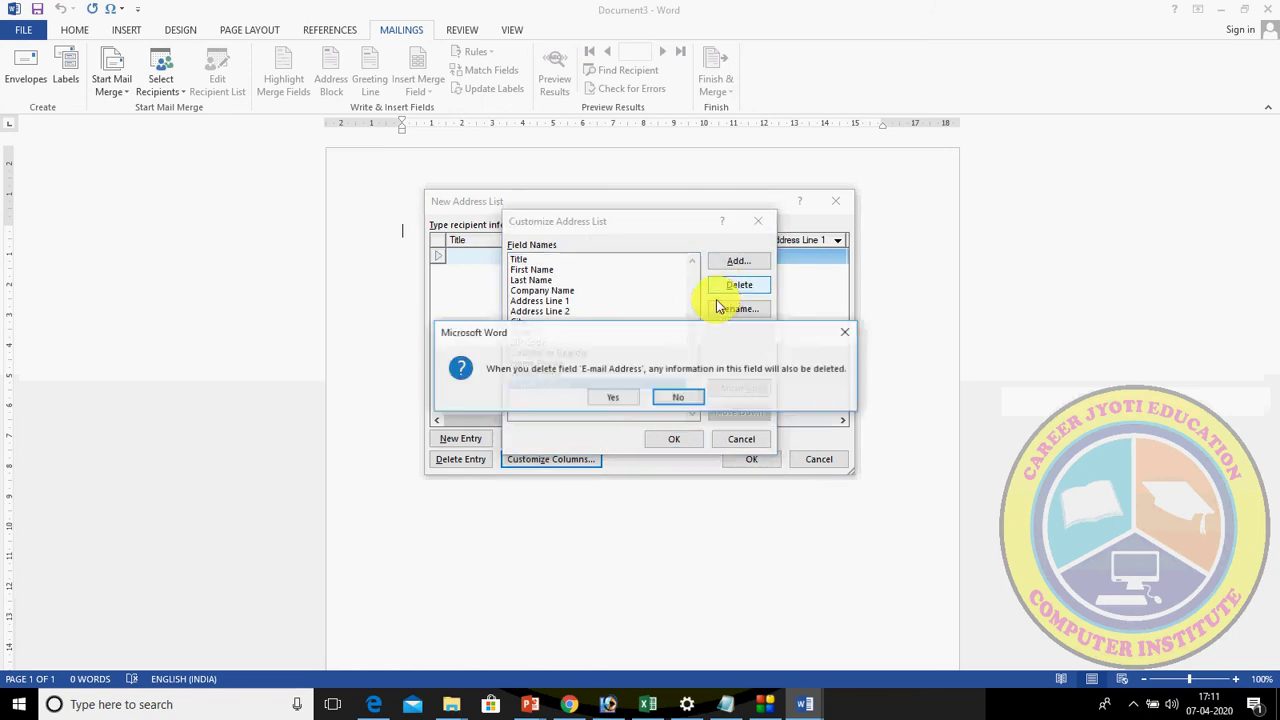
pyautogui.click(611, 399)
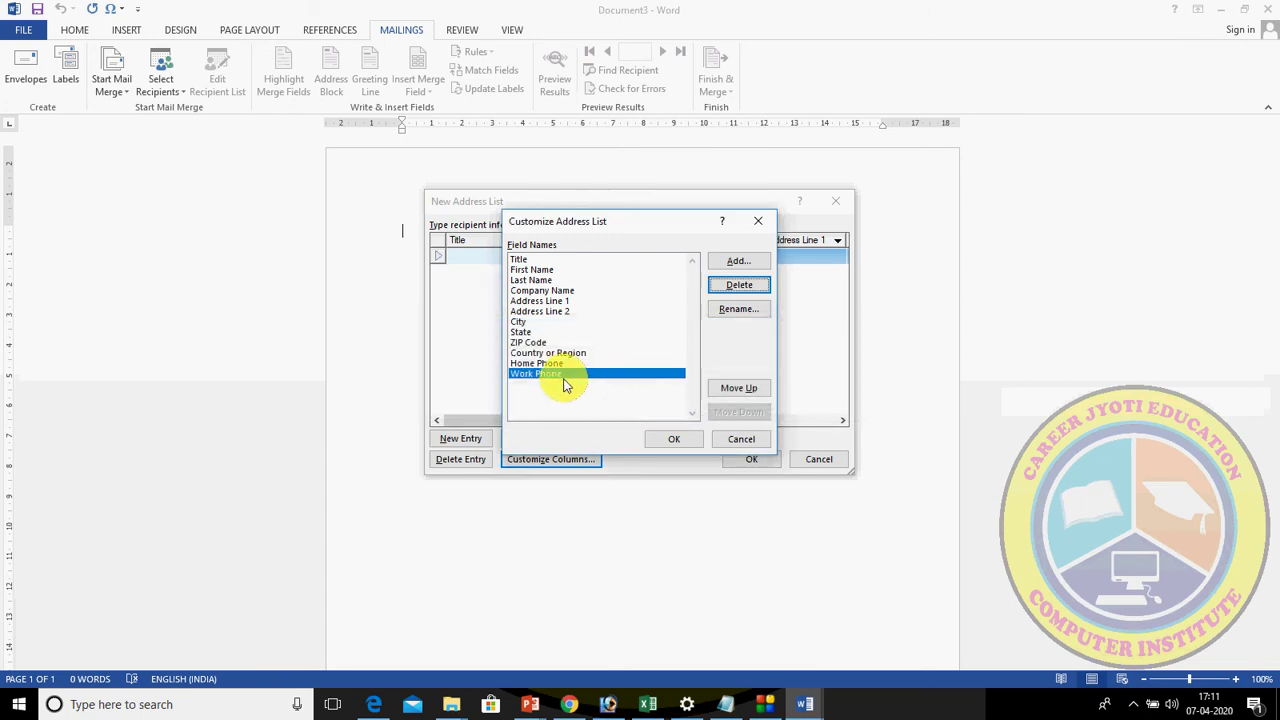
pyautogui.click(745, 290)
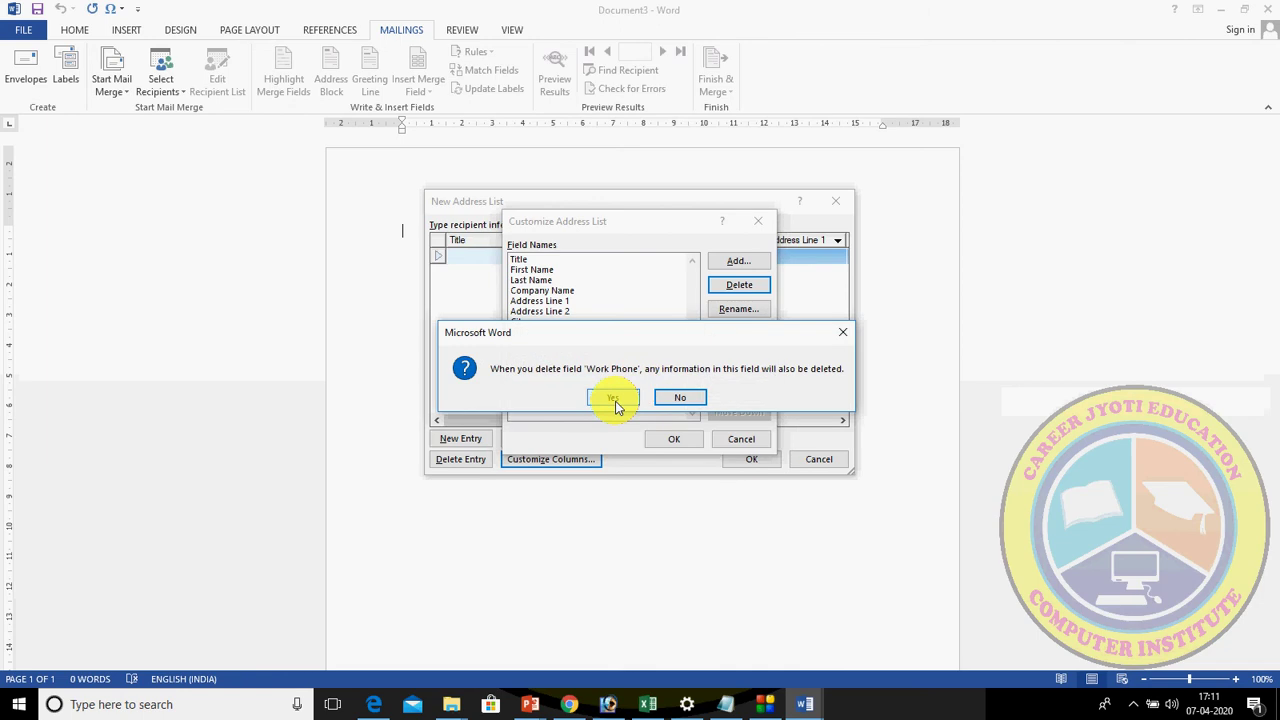
pyautogui.click(615, 402)
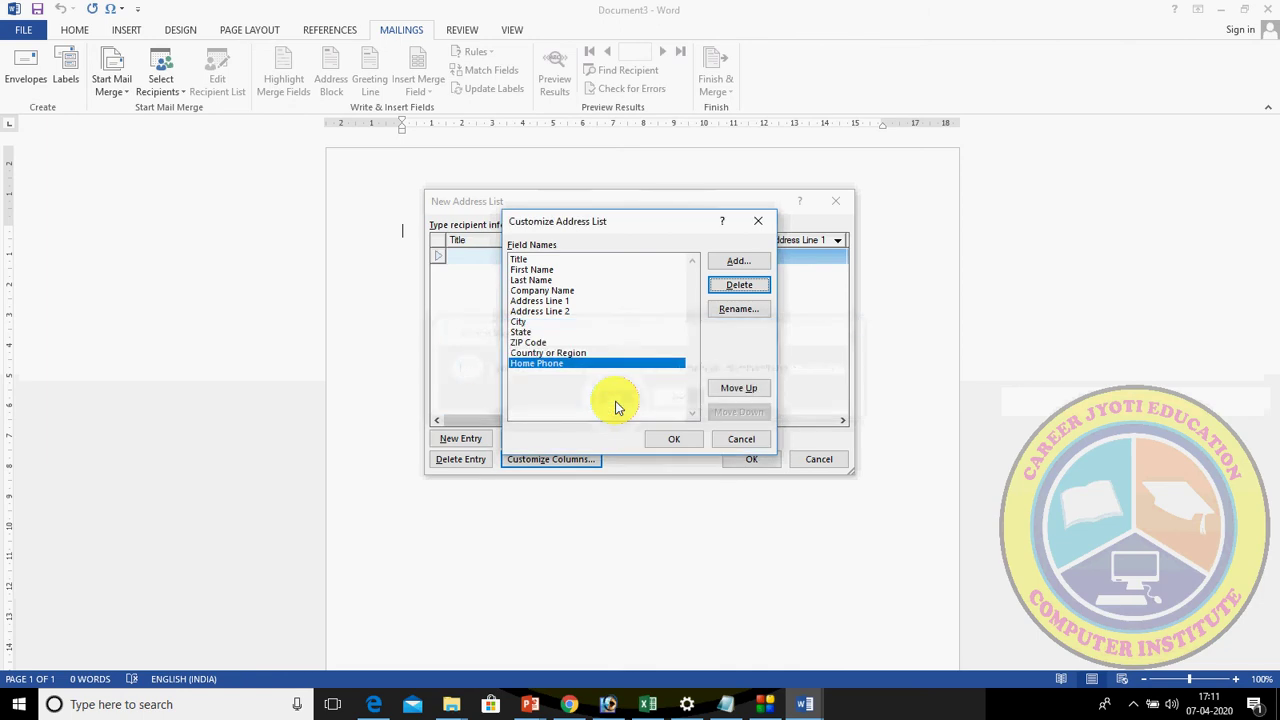
pyautogui.click(720, 292)
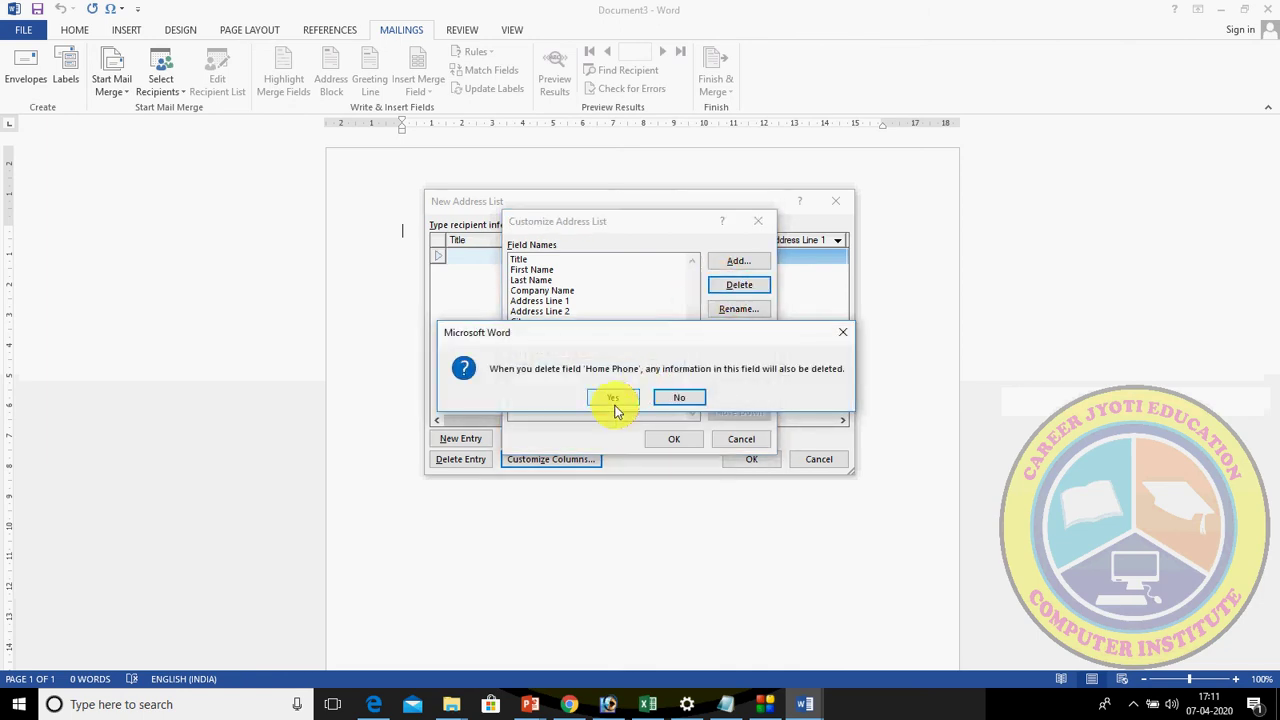
pyautogui.click(615, 406)
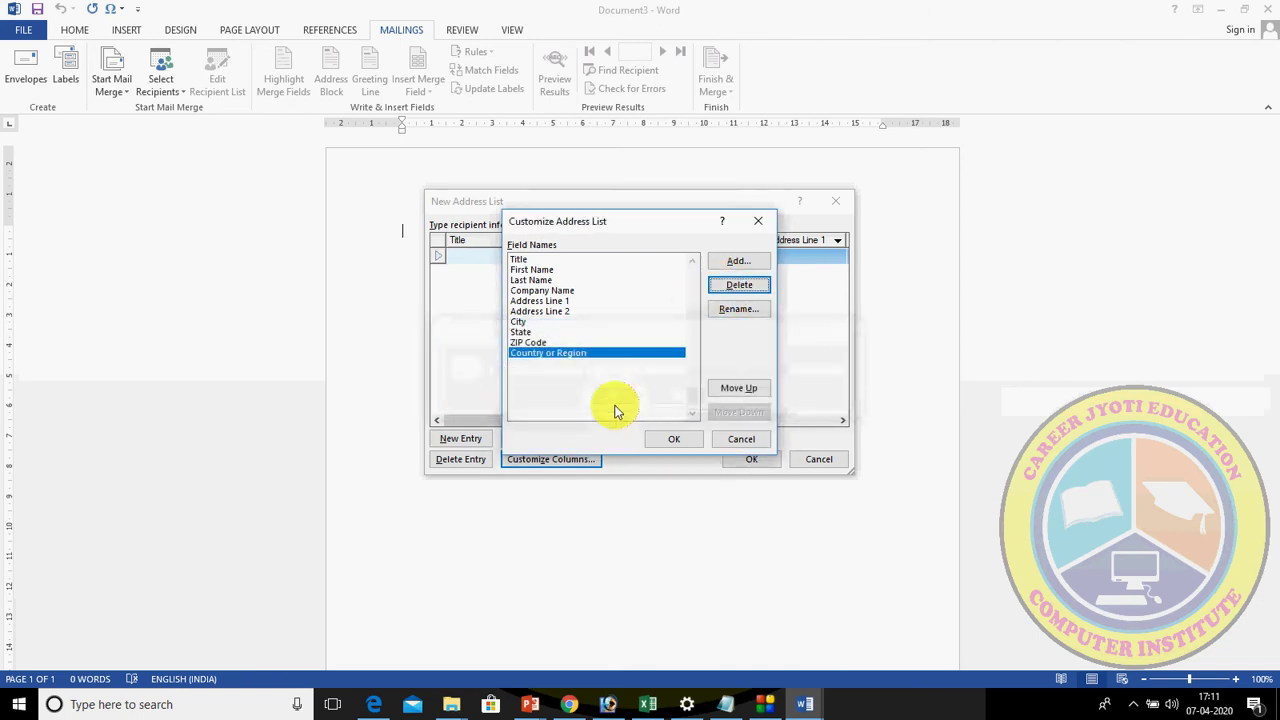
# - Delete the Address Line 2, Address Line 1 and Company Name fields as well
pyautogui.click(576, 344)
pyautogui.click(576, 311)
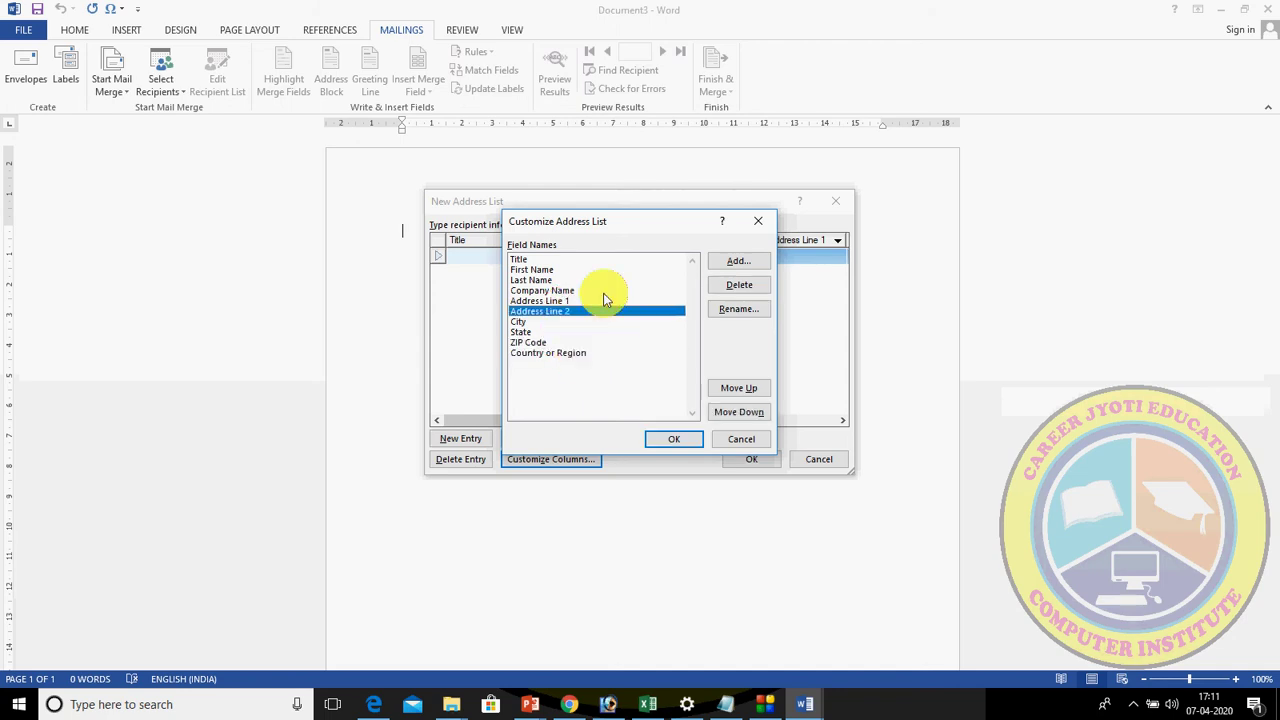
pyautogui.click(724, 288)
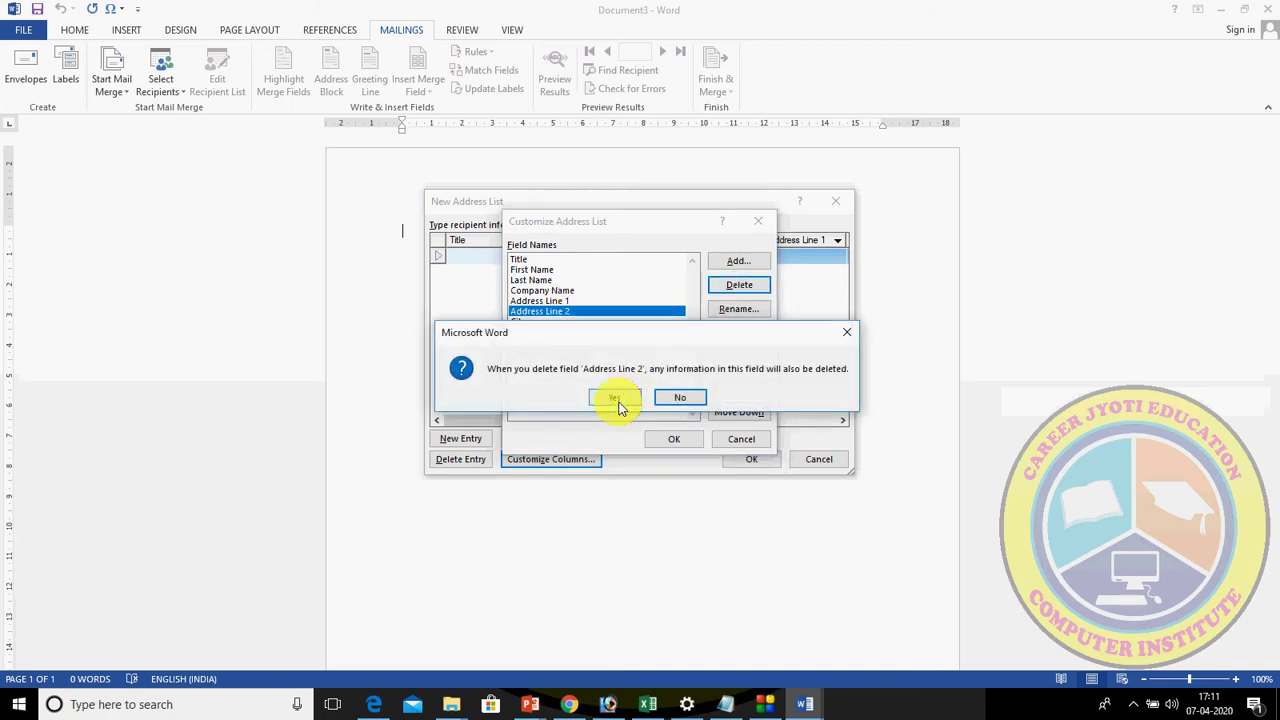
pyautogui.click(620, 405)
pyautogui.click(737, 286)
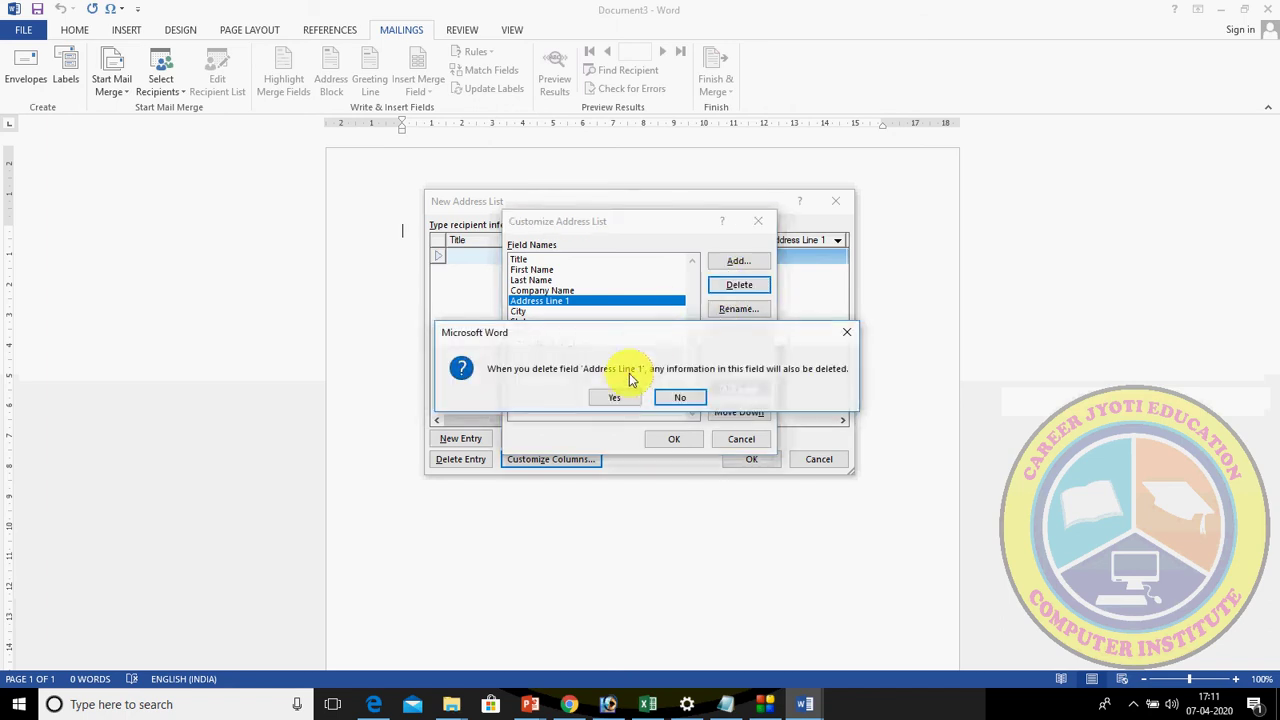
pyautogui.click(620, 400)
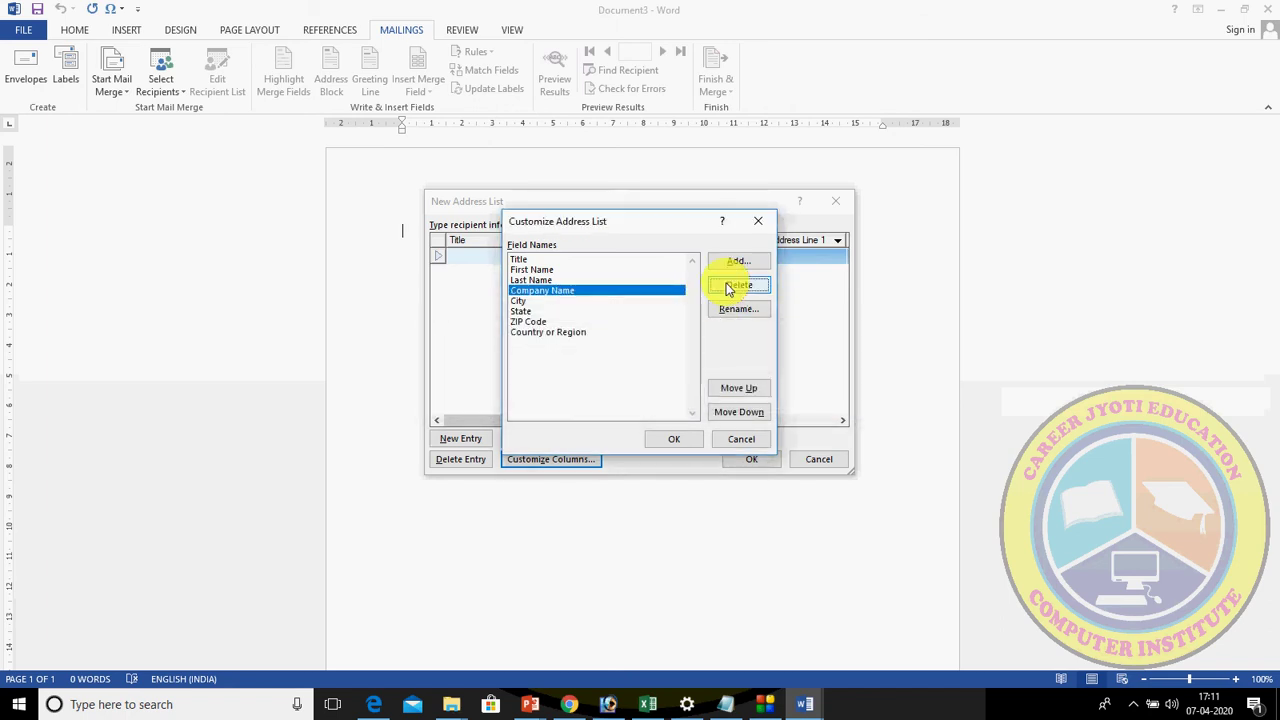
pyautogui.click(729, 288)
pyautogui.click(610, 399)
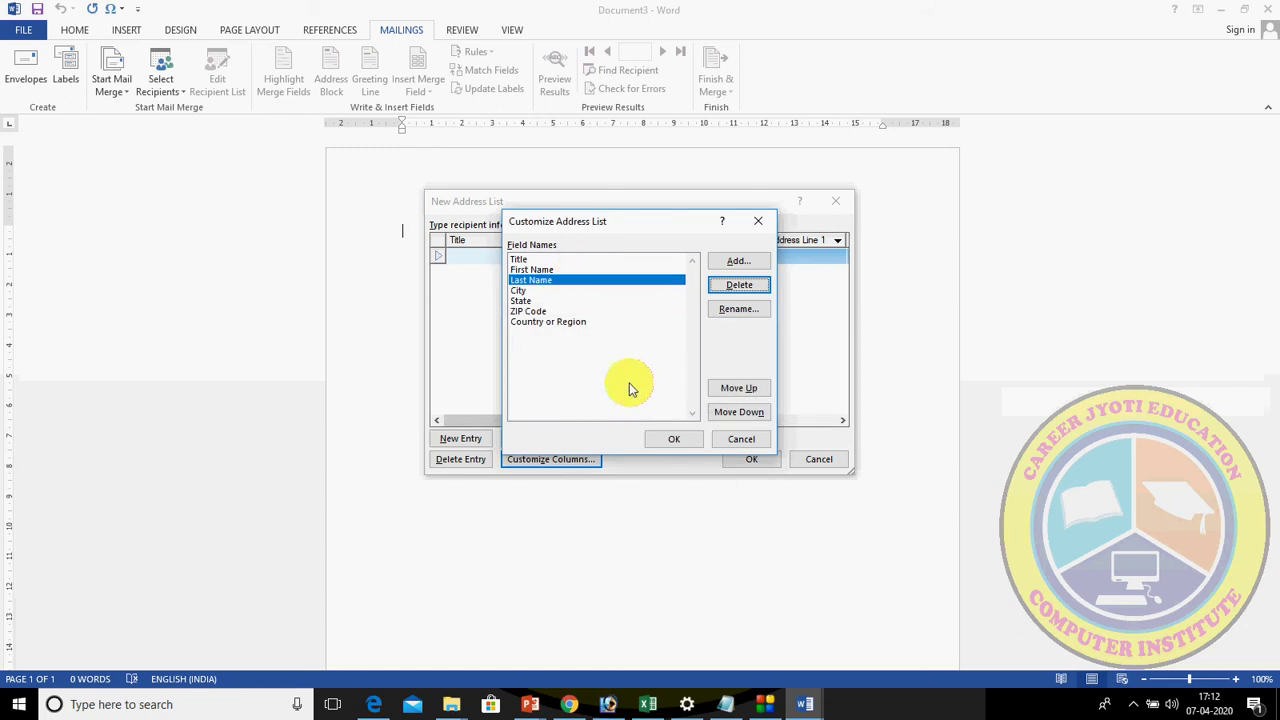
# - Apply the trimmed fields and fill the first row: title, names, city, state, ZIP and country
pyautogui.click(668, 438)
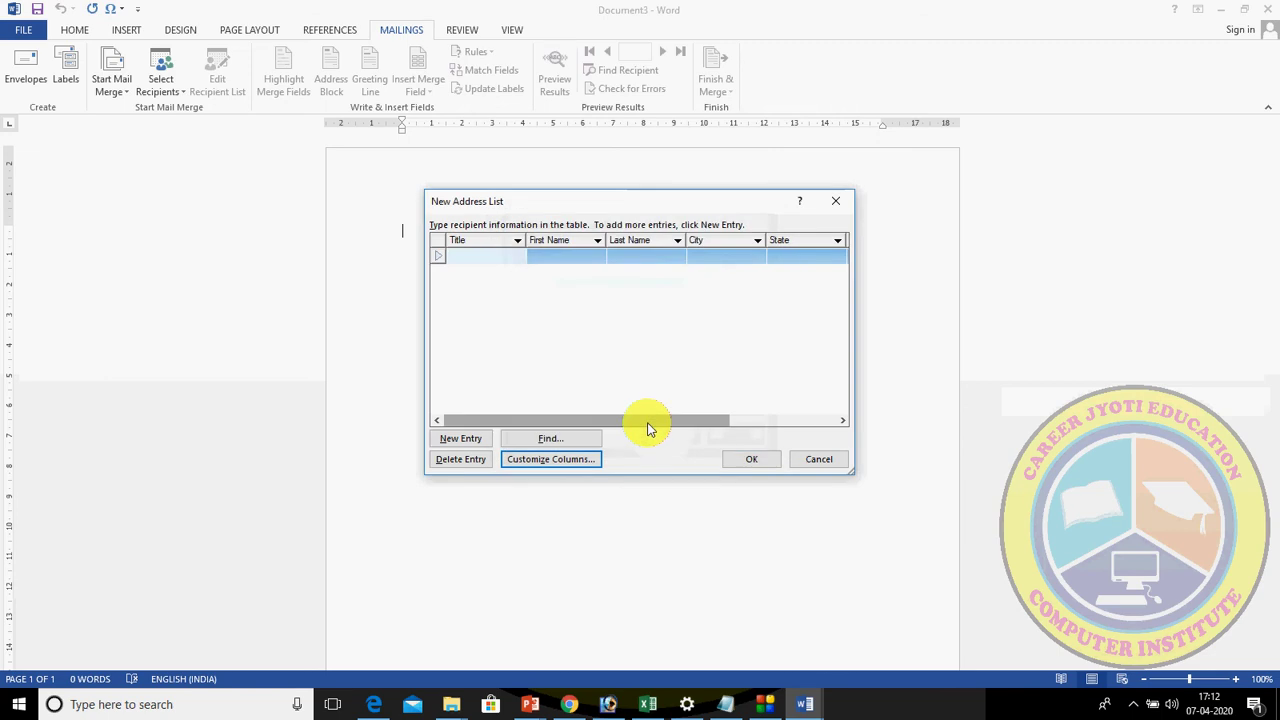
pyautogui.moveTo(647, 422)
pyautogui.mouseDown()
pyautogui.moveTo(782, 444)
pyautogui.moveTo(620, 403)
pyautogui.moveTo(803, 420)
pyautogui.moveTo(558, 414)
pyautogui.mouseUp()
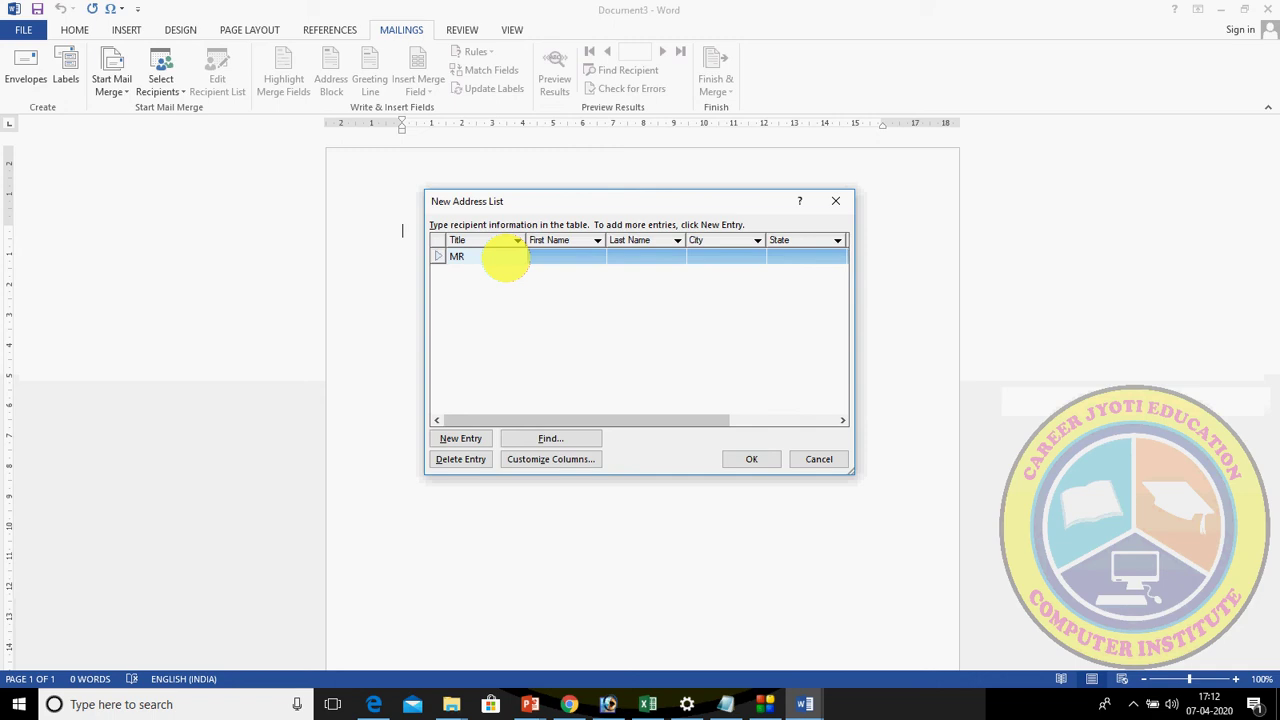
pyautogui.press('Tab')
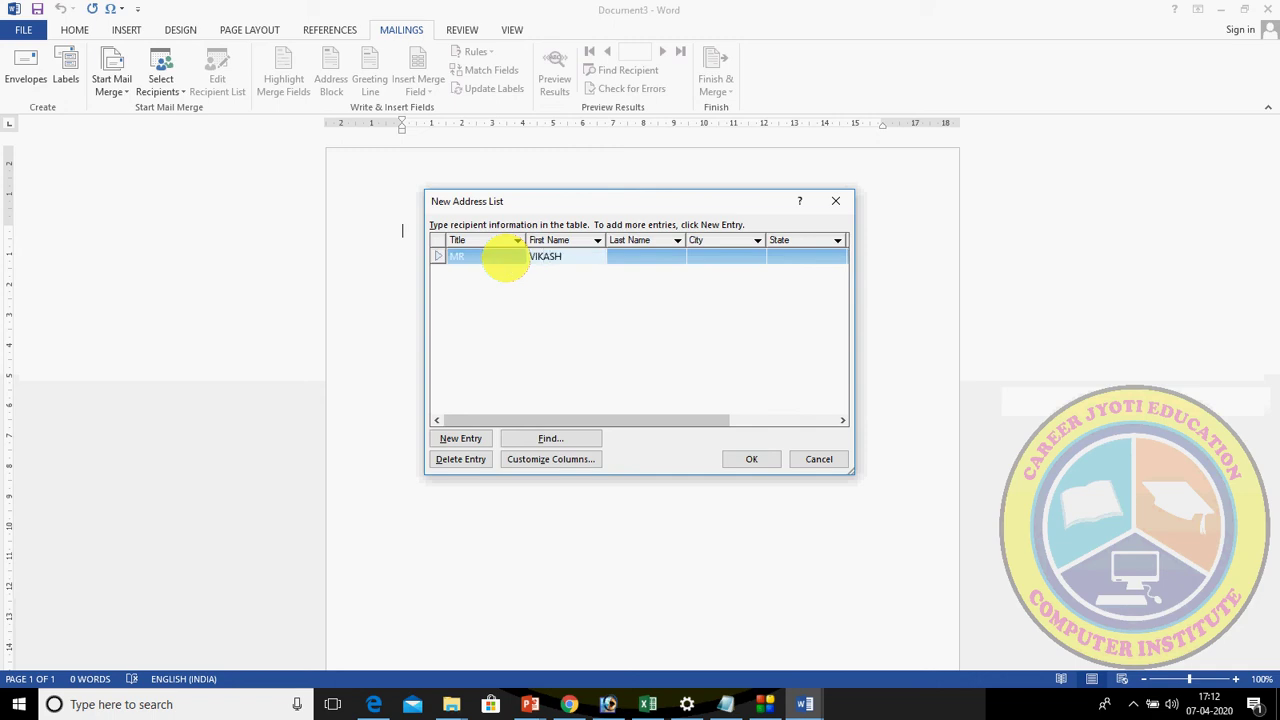
pyautogui.press('Tab')
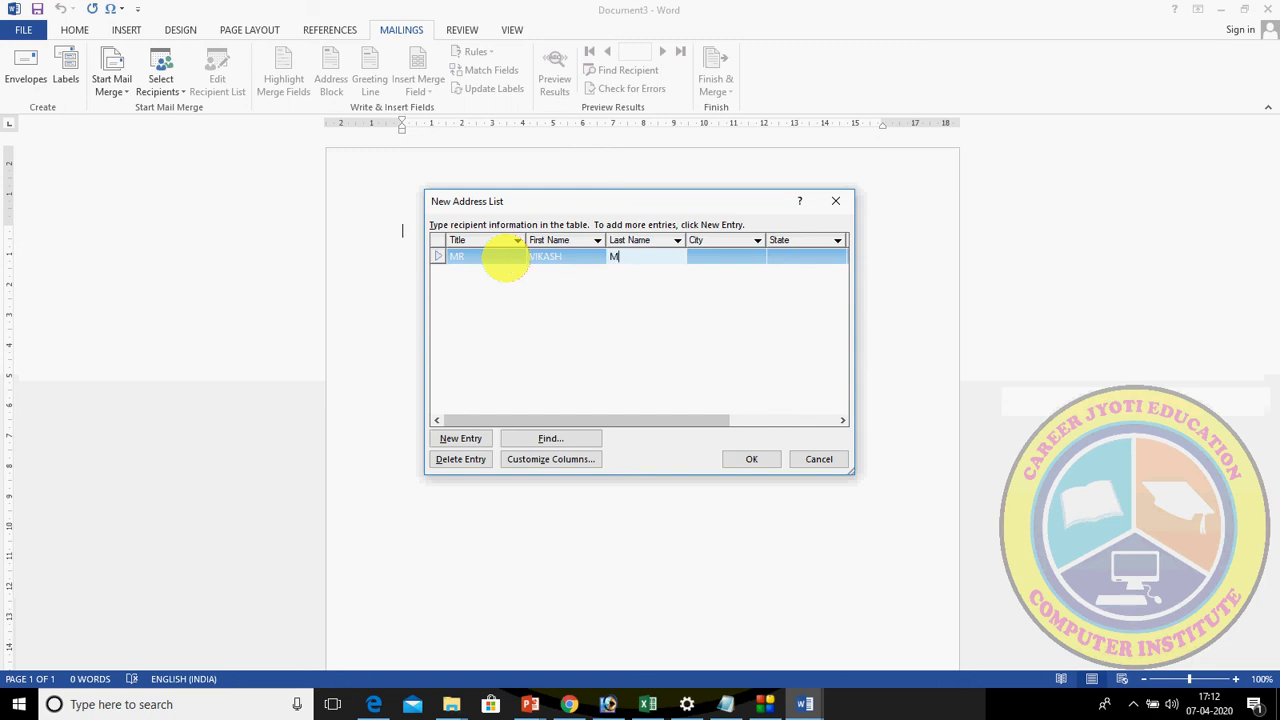
pyautogui.press('Tab')
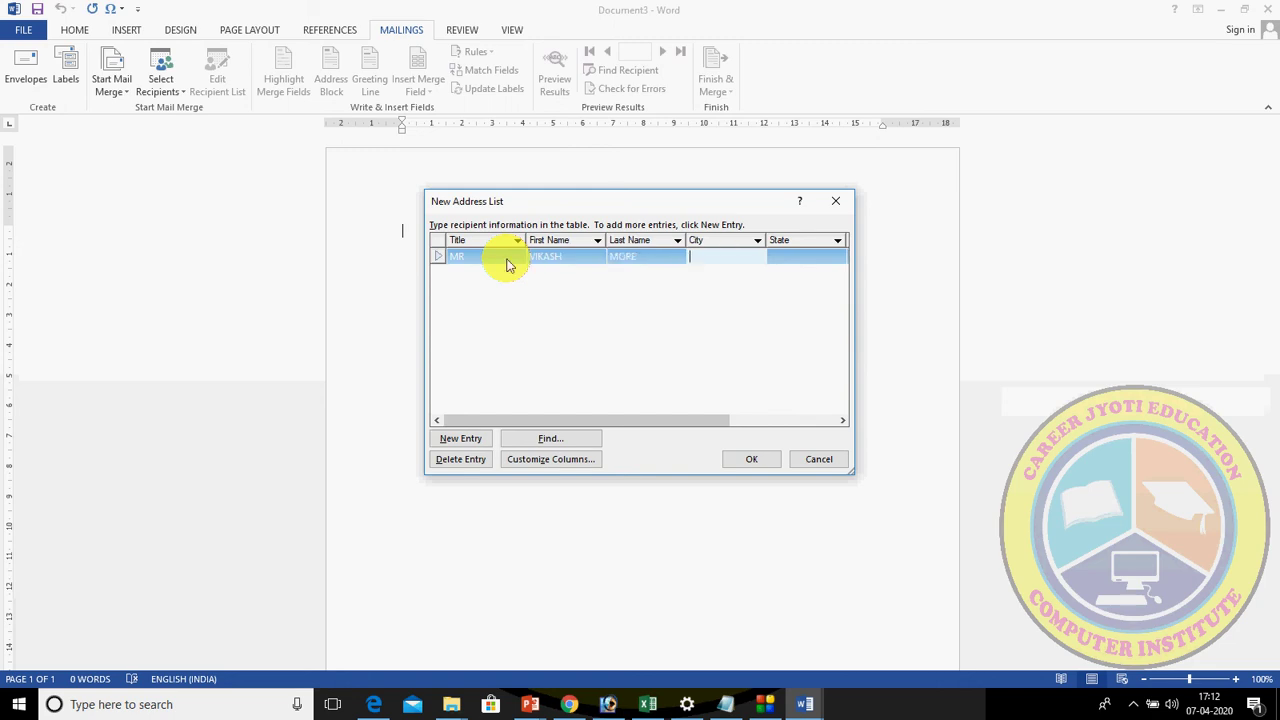
pyautogui.write('BERNATH')
pyautogui.press('Tab')
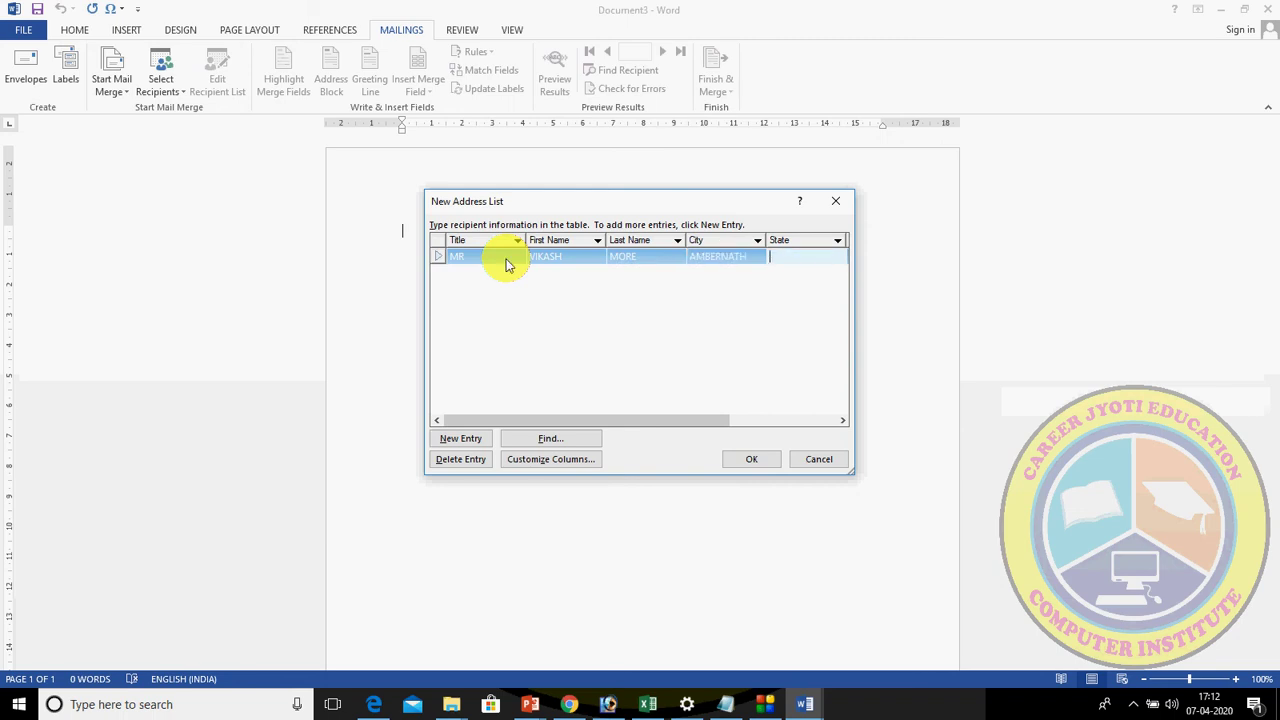
pyautogui.write('MAHARASHTRA')
pyautogui.press('Tab')
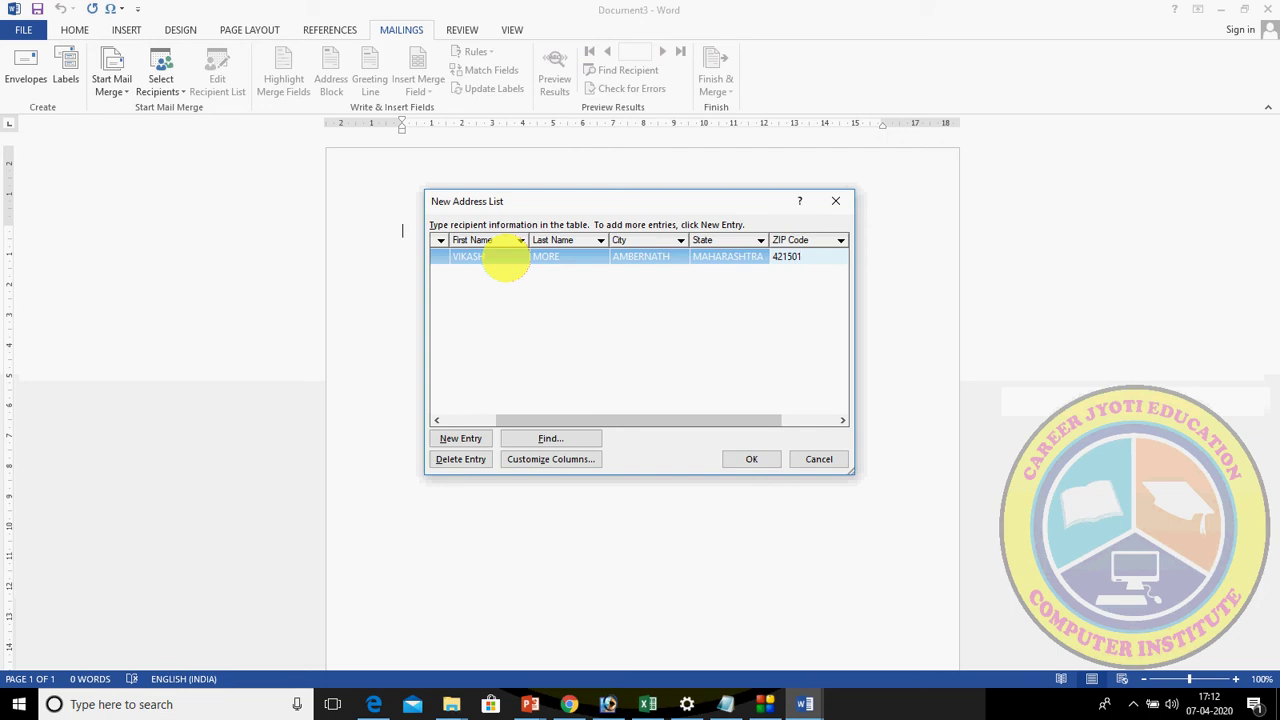
pyautogui.press('Tab')
pyautogui.write('INDIA')
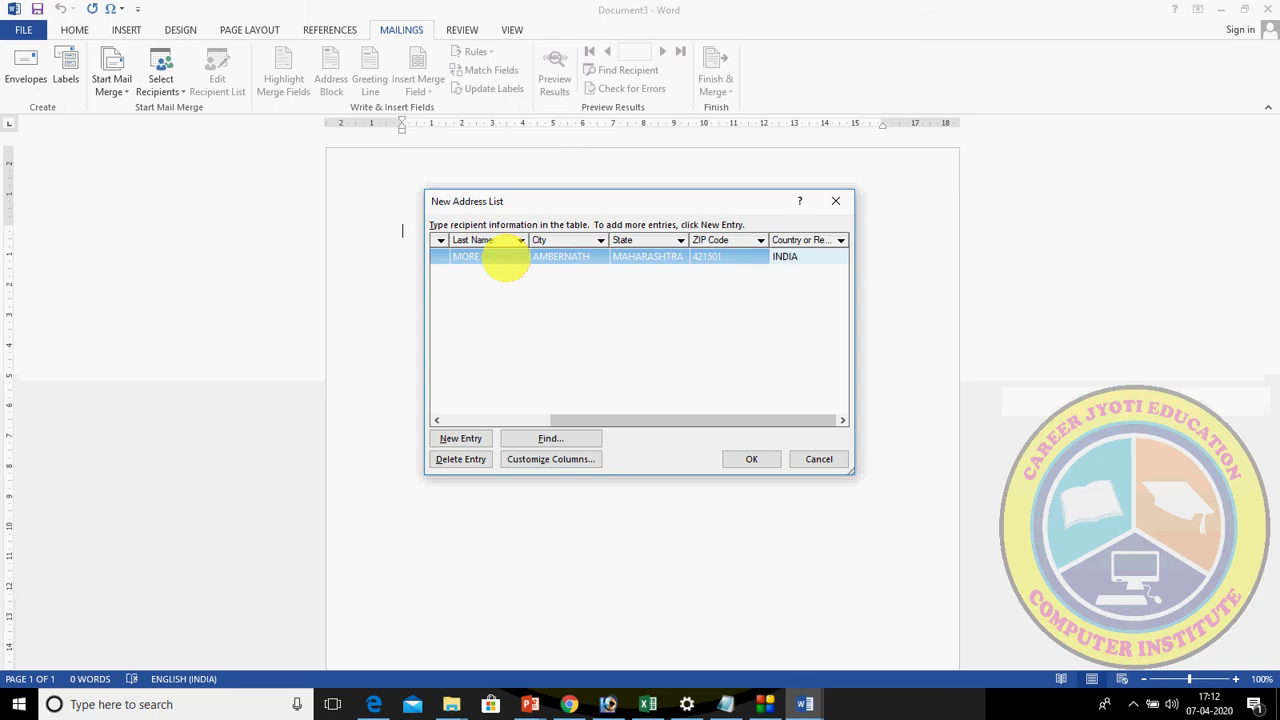
pyautogui.press('Tab')
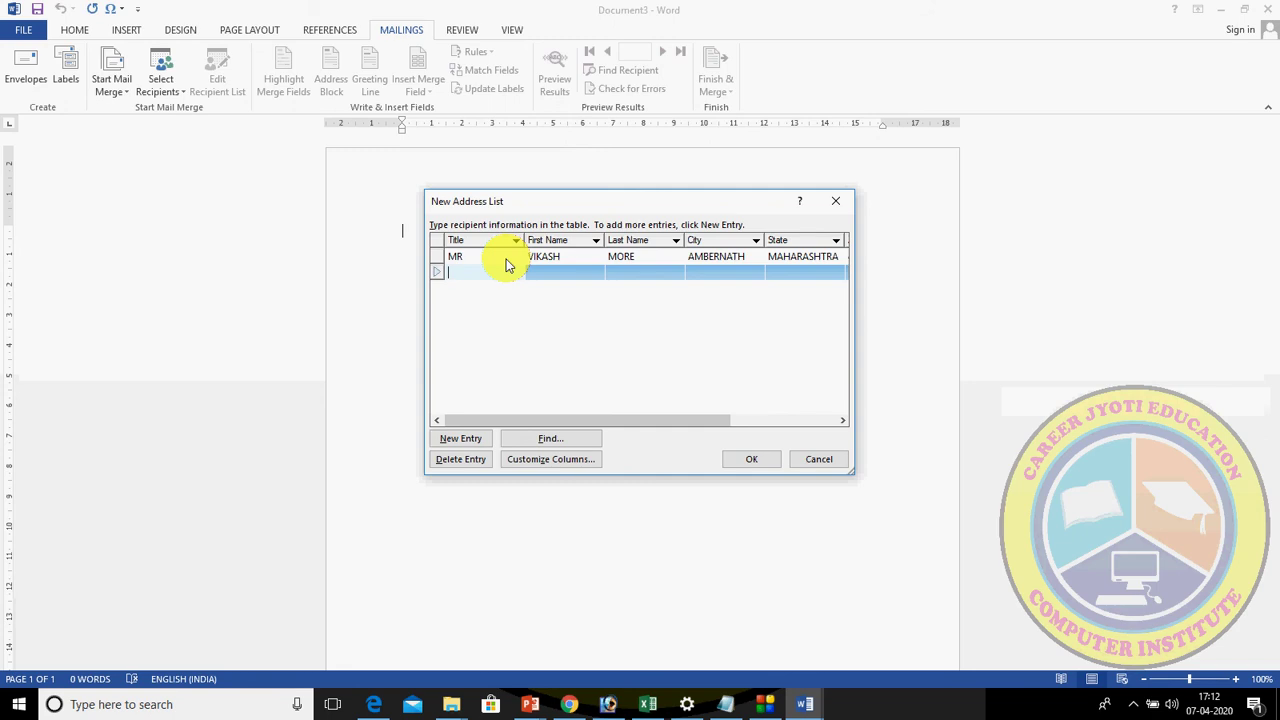
# - Enter the second recipient's title, names, city, Maharashtra state, ZIP code and country India
pyautogui.write('MR')
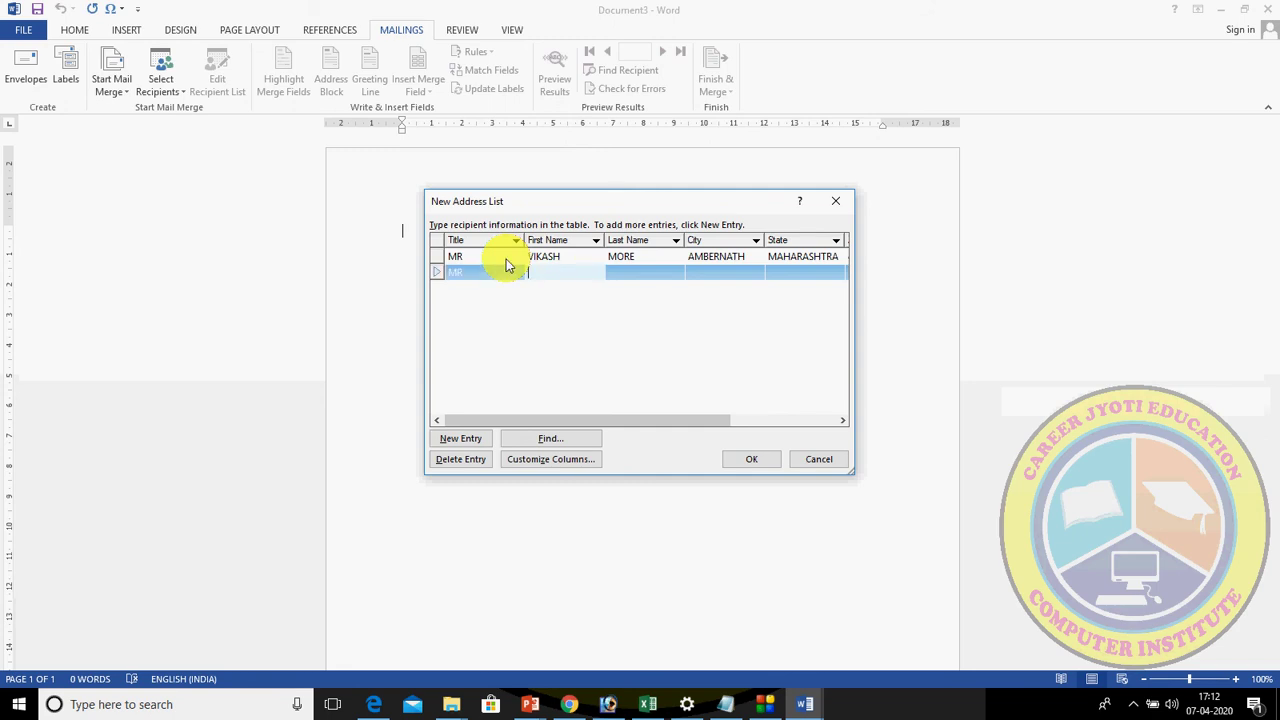
pyautogui.press('Tab')
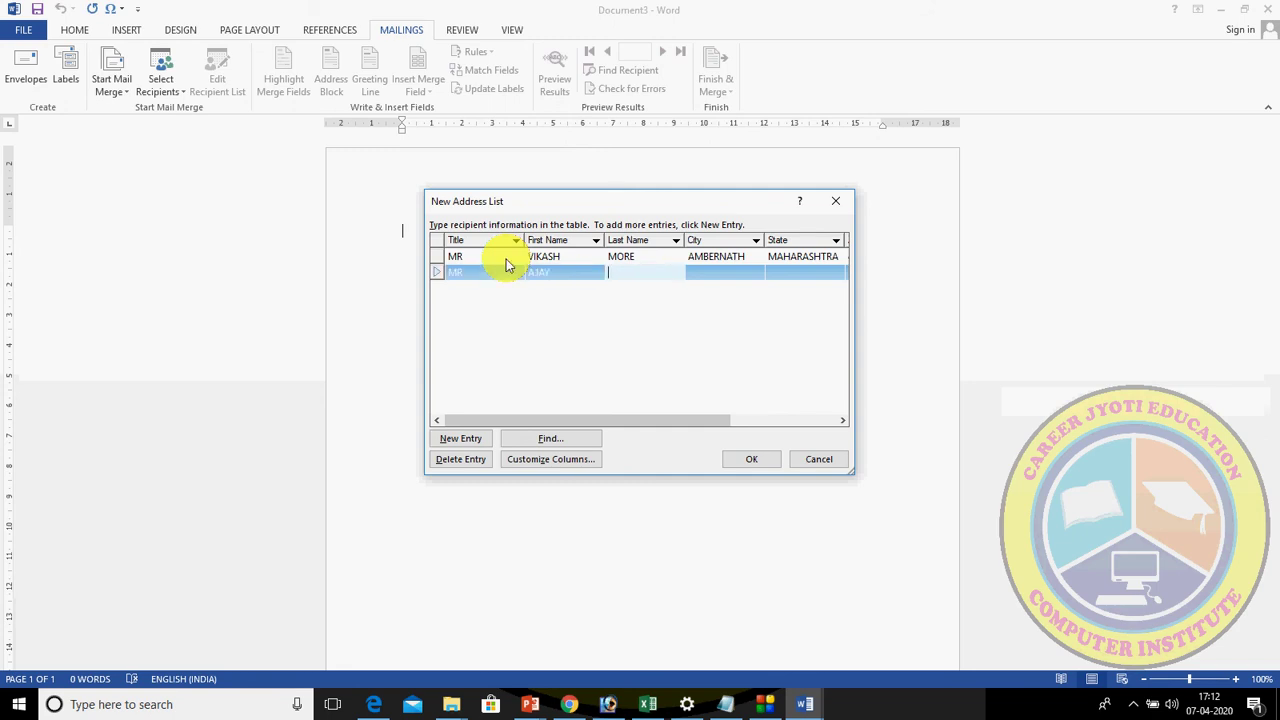
pyautogui.press('Tab')
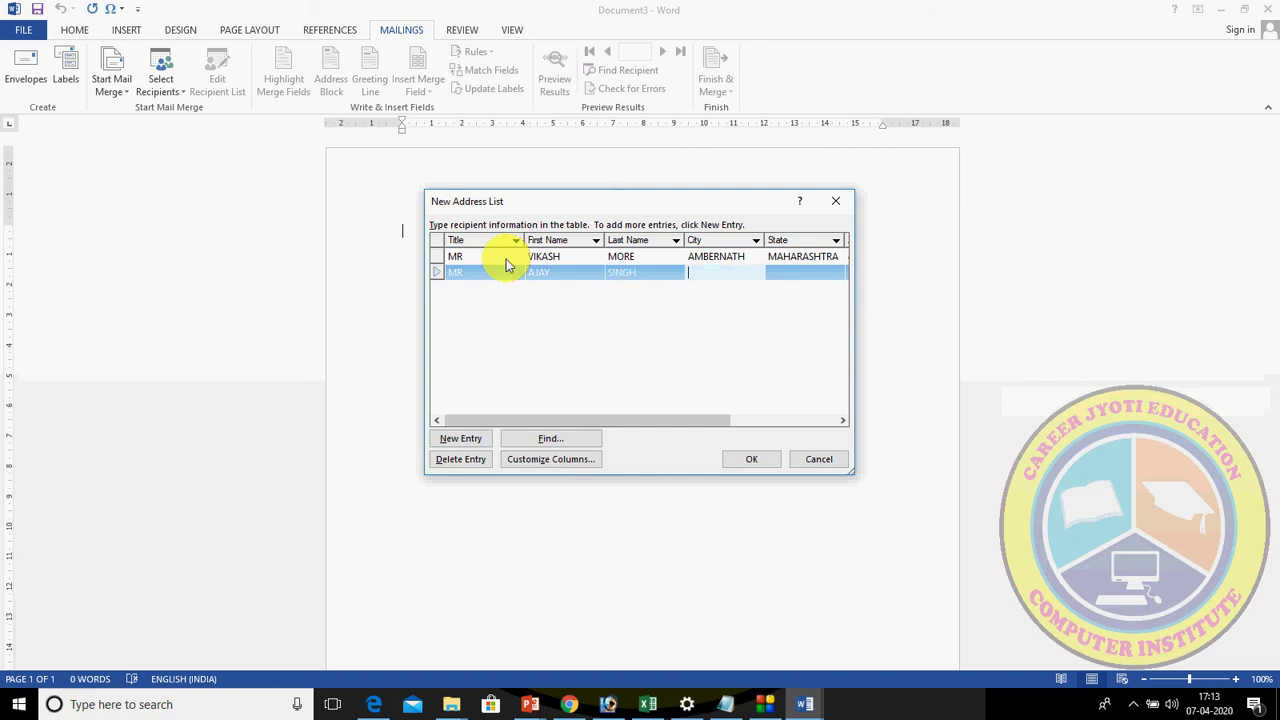
pyautogui.write('ULH')
pyautogui.write('ASNAGAR')
pyautogui.press('Tab')
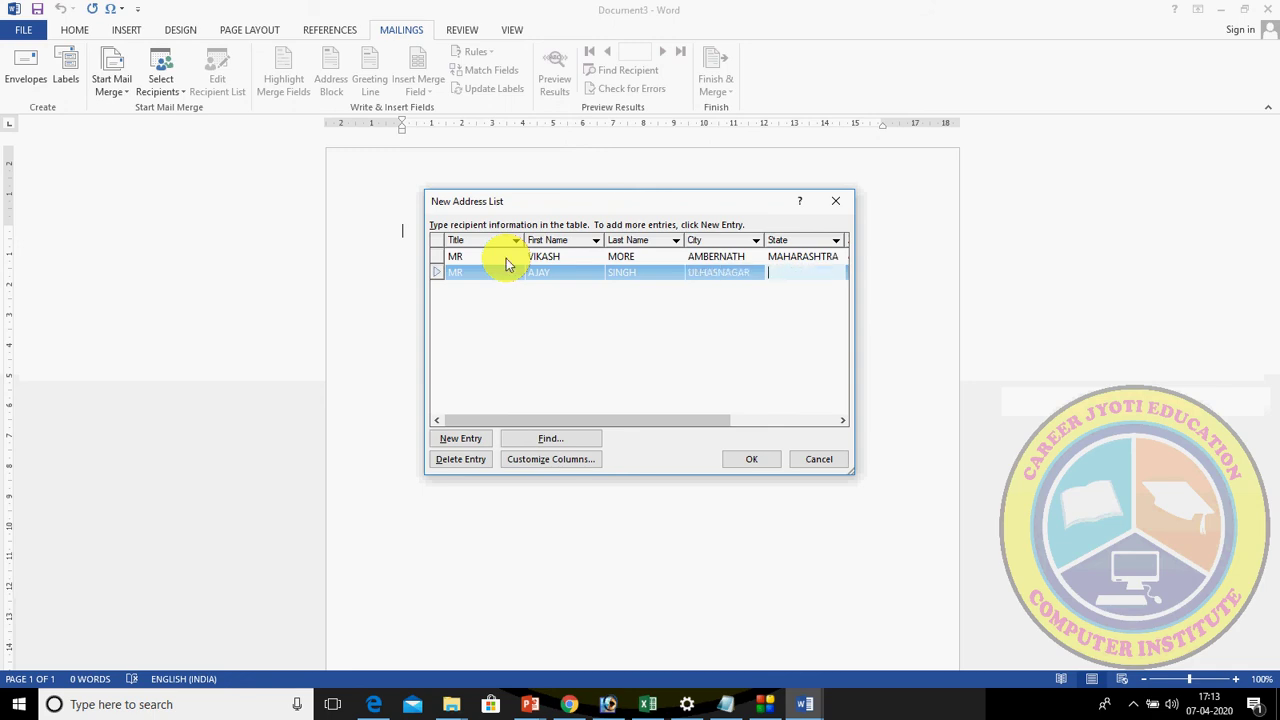
pyautogui.write('MAHARA')
pyautogui.write('SHTRA')
pyautogui.press('Tab')
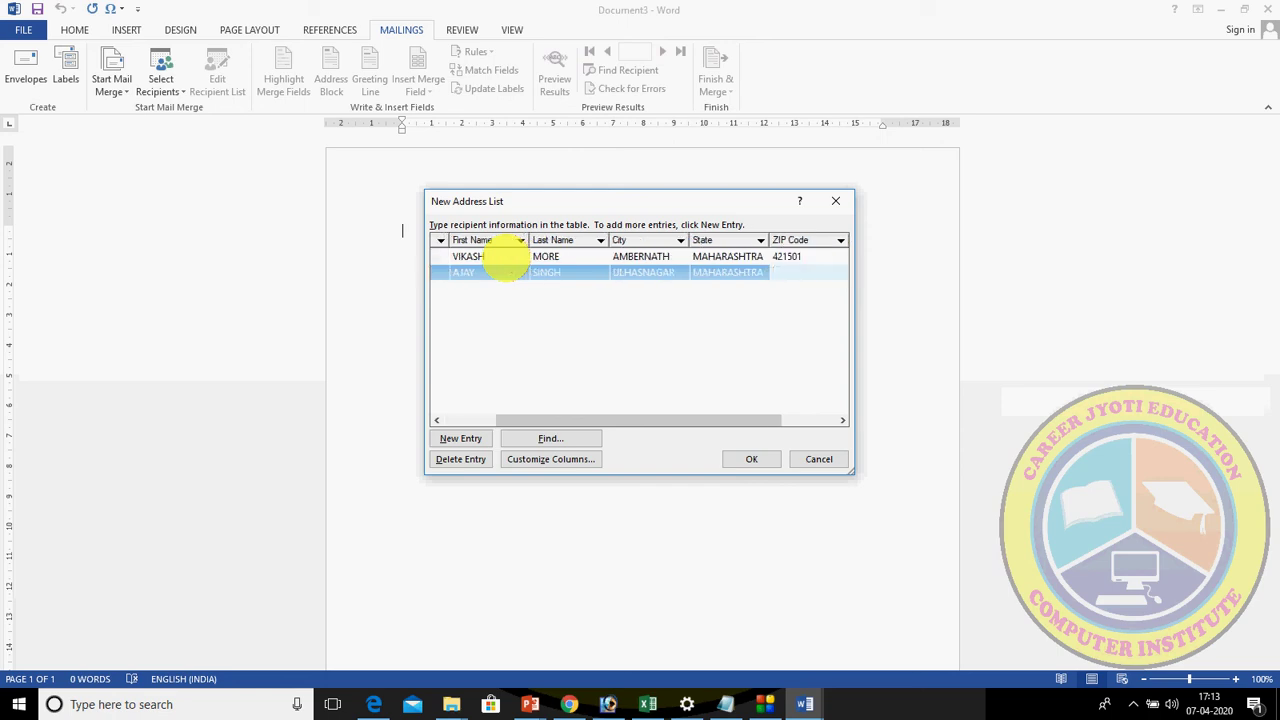
pyautogui.write('421004')
pyautogui.press('Tab')
pyautogui.write('I')
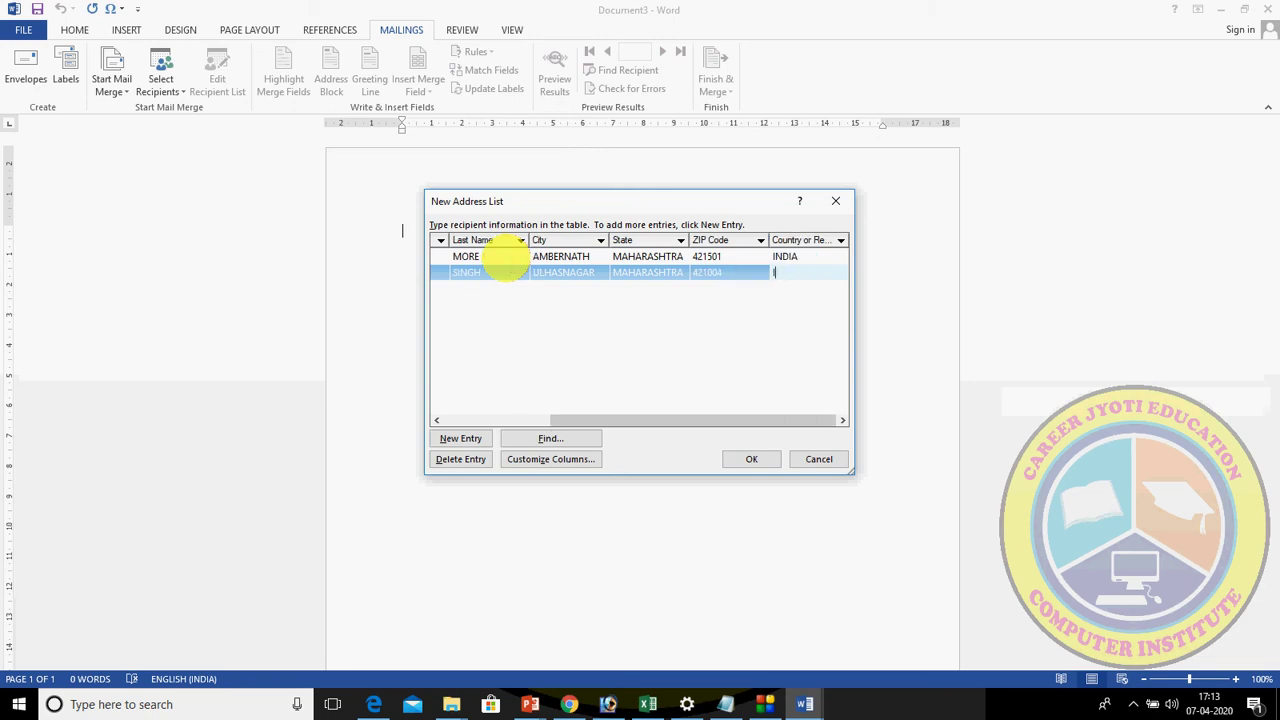
pyautogui.write('NDIA')
# - Add a third row with the recipient's title, names, city, Maharashtra state, ZIP code and India
pyautogui.press('Tab')
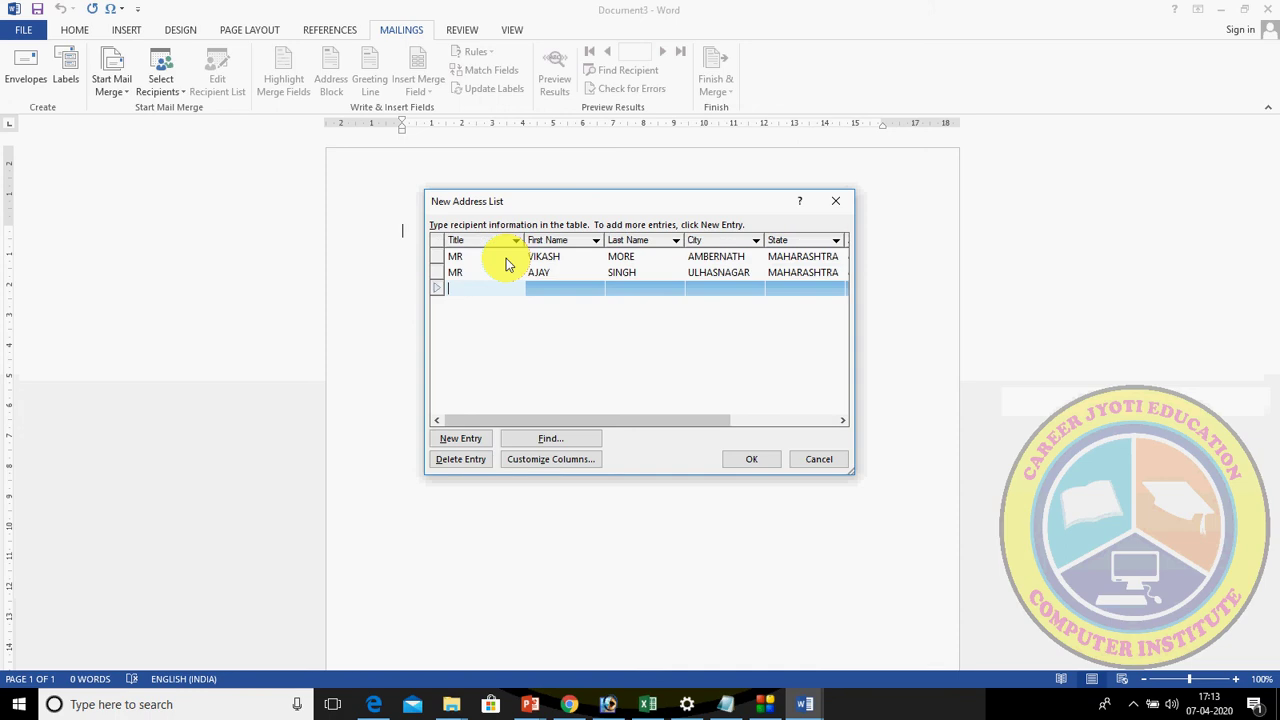
pyautogui.write('MR')
pyautogui.press('Tab')
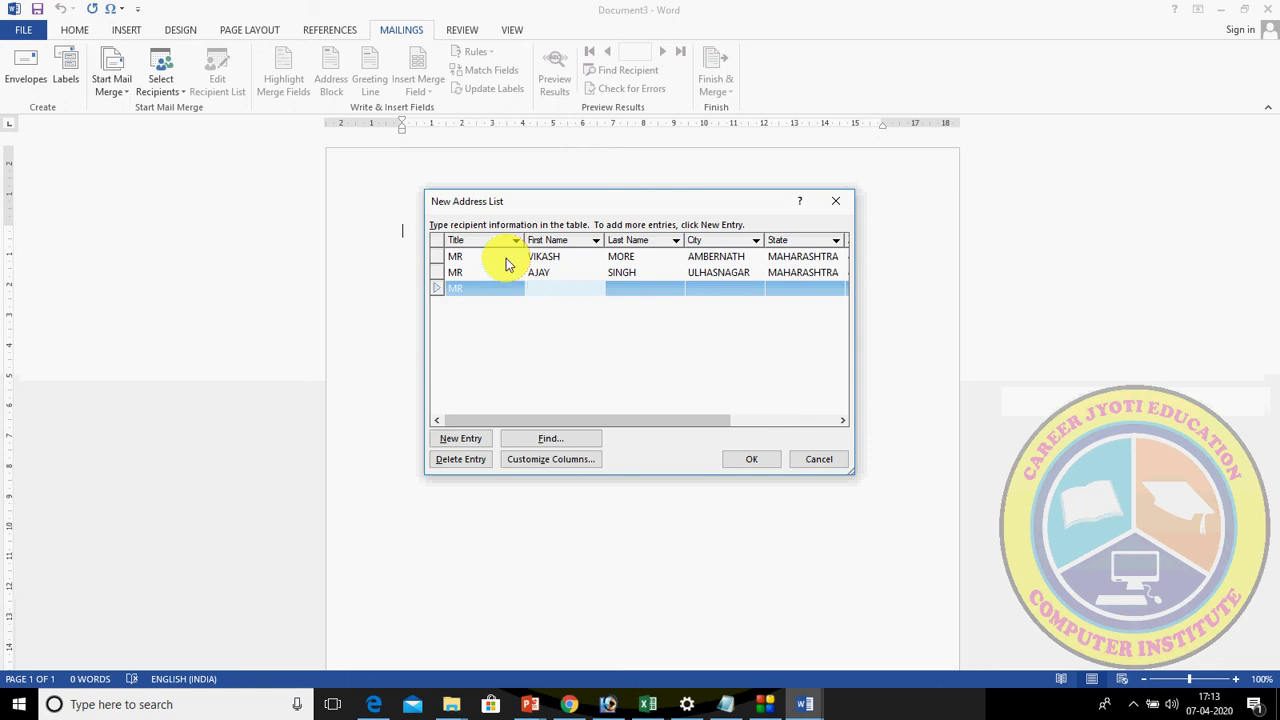
pyautogui.press('Tab')
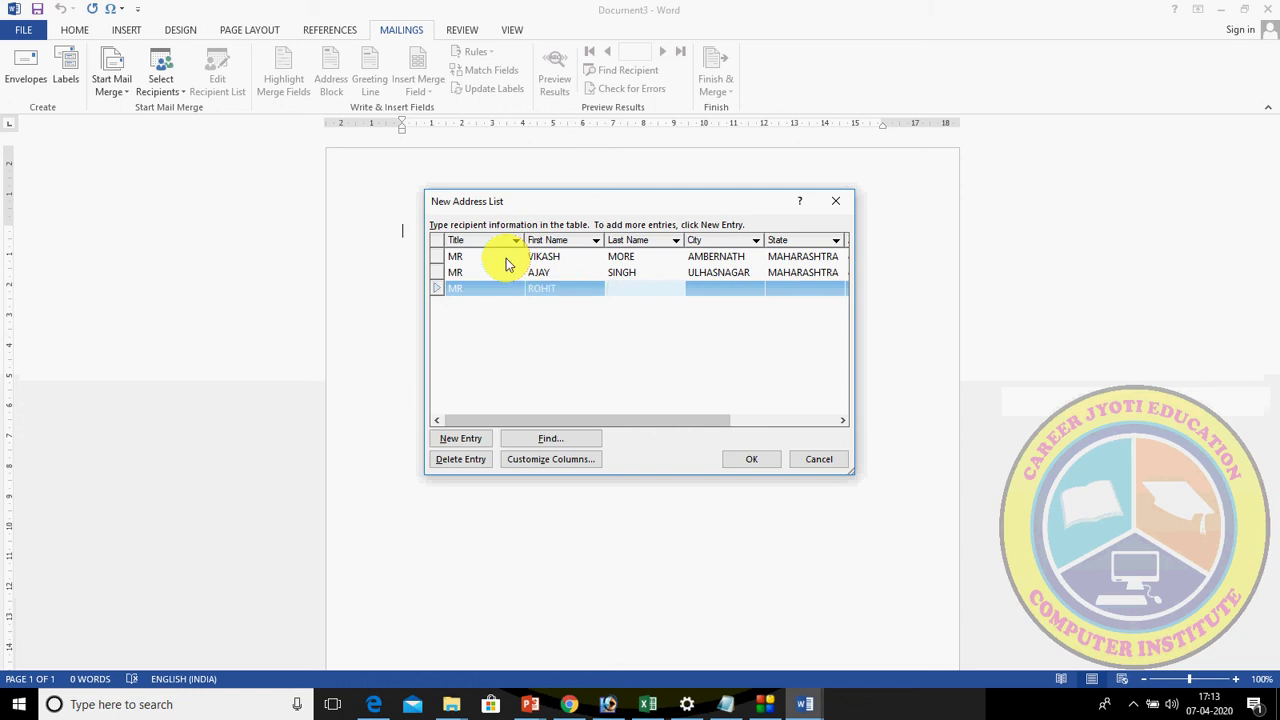
pyautogui.press('Tab')
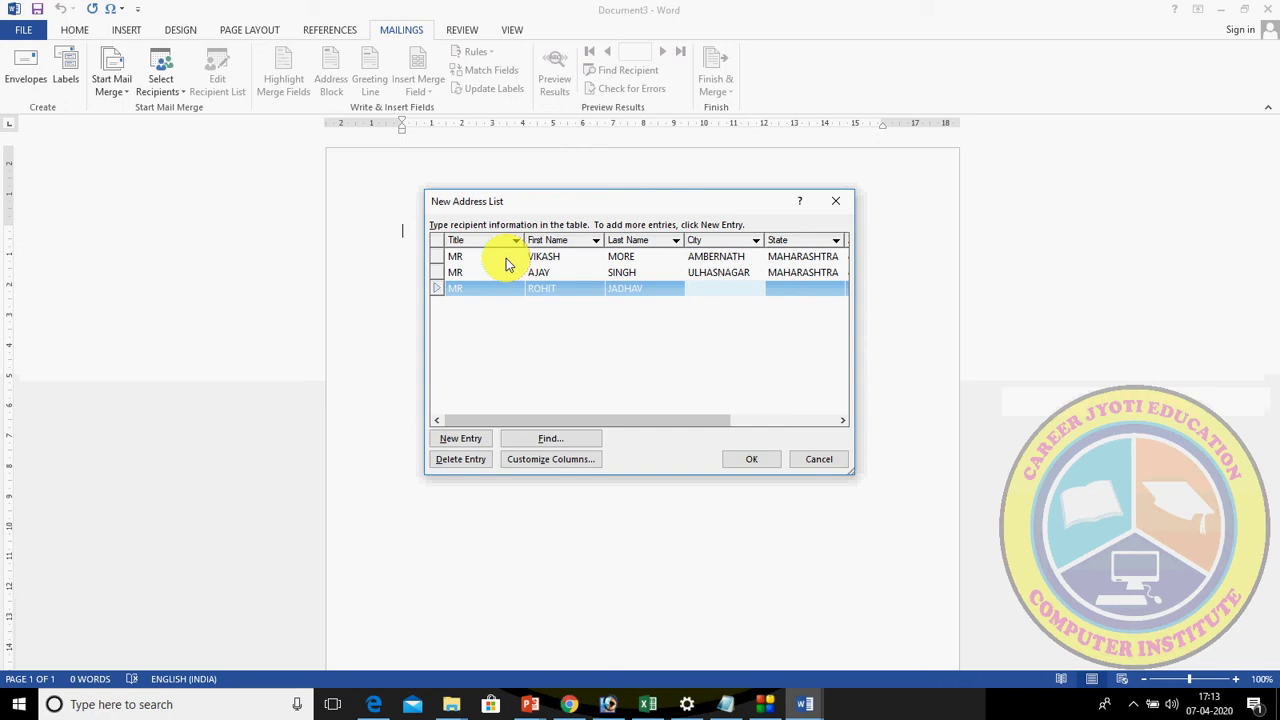
pyautogui.write('KALY')
pyautogui.write('AN')
pyautogui.press('Tab')
pyautogui.write('MAH')
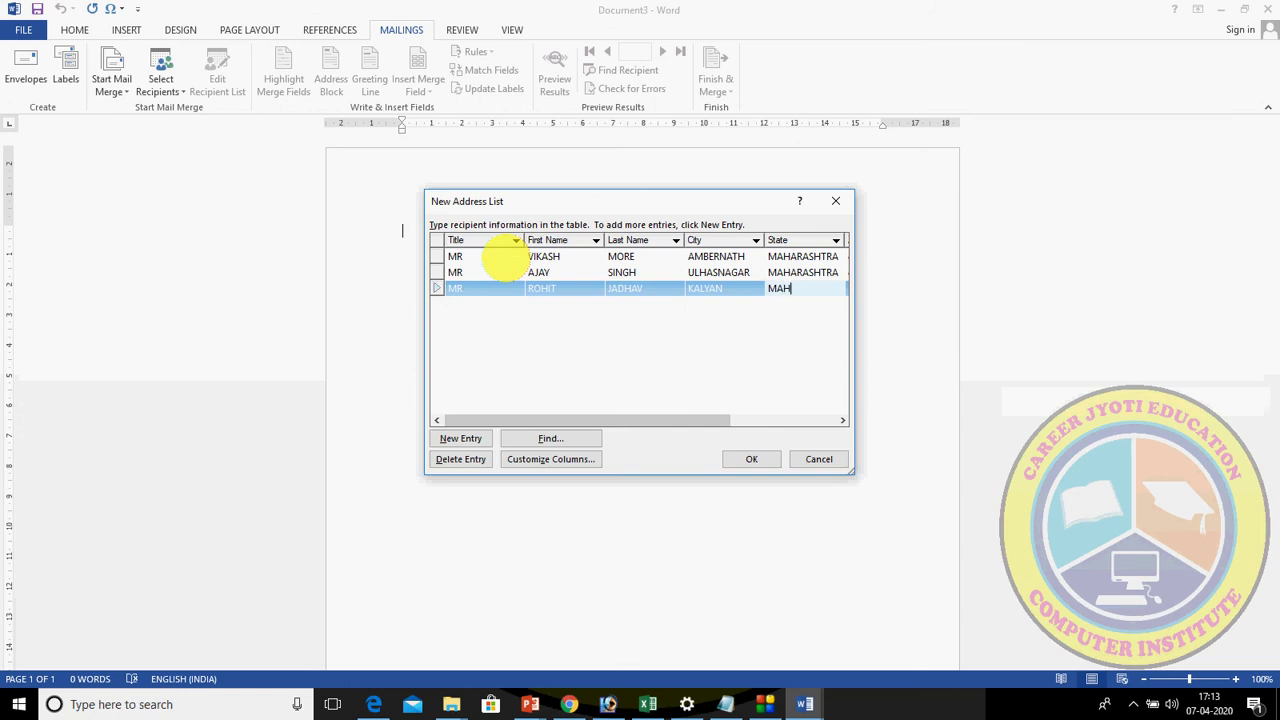
pyautogui.write('ARASHTRA')
pyautogui.press('Tab')
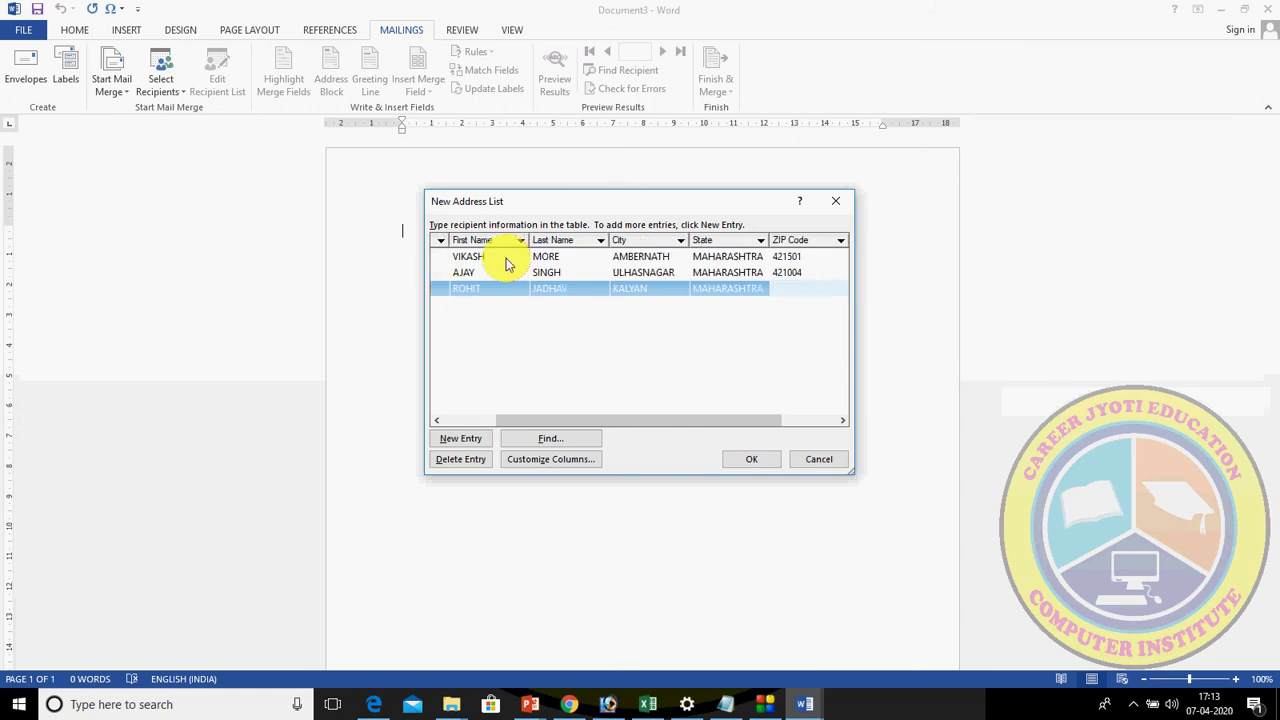
pyautogui.write('34567')
pyautogui.press('Tab')
pyautogui.write('I')
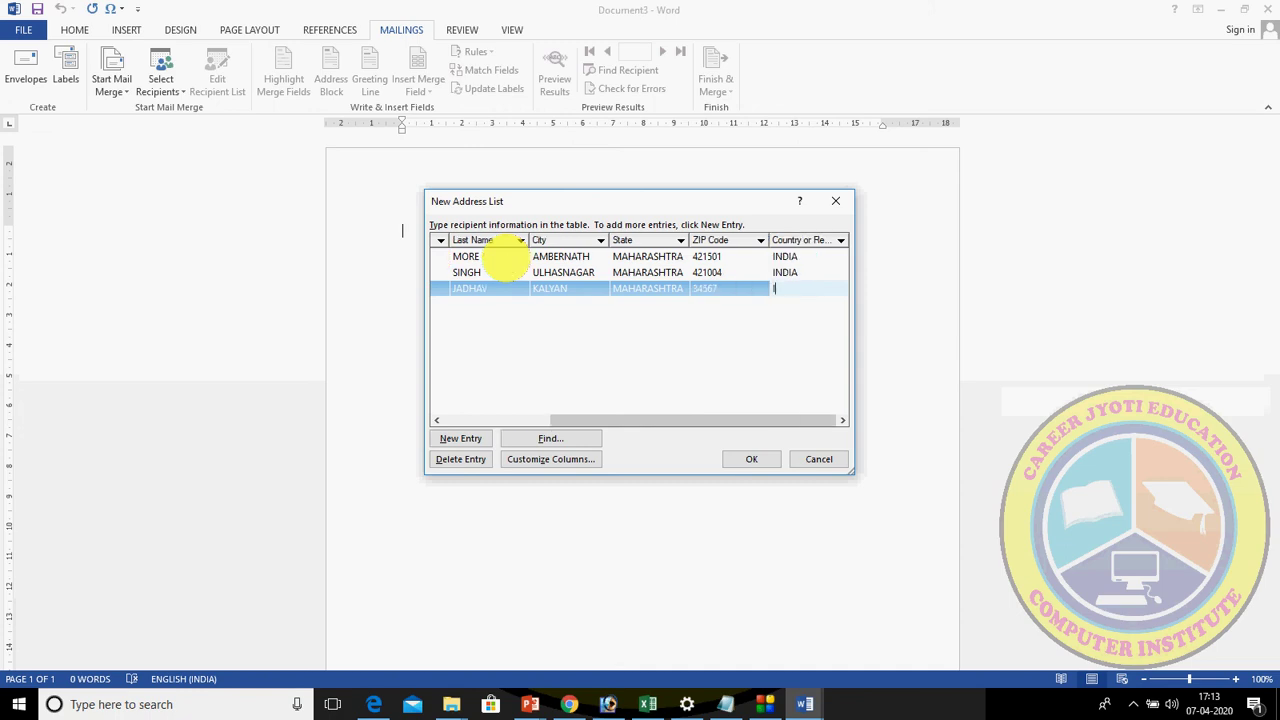
pyautogui.write('NDIA')
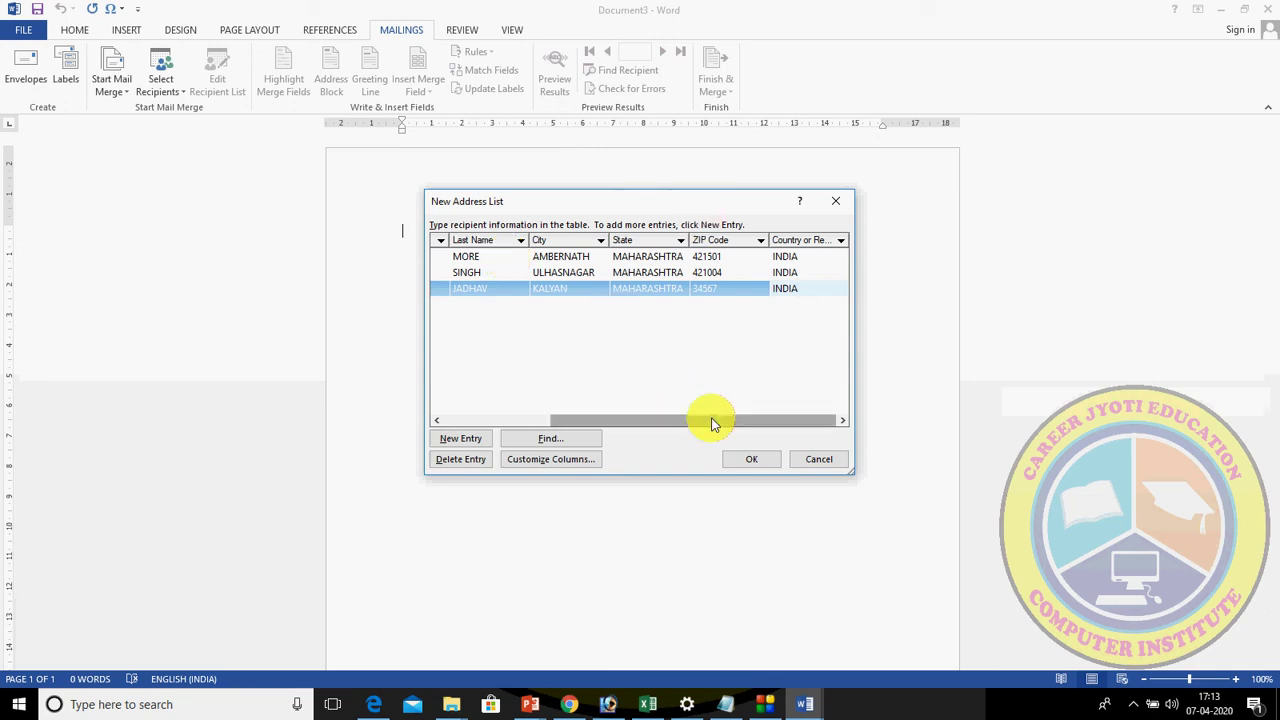
pyautogui.moveTo(766, 420); pyautogui.dragTo(573, 416)
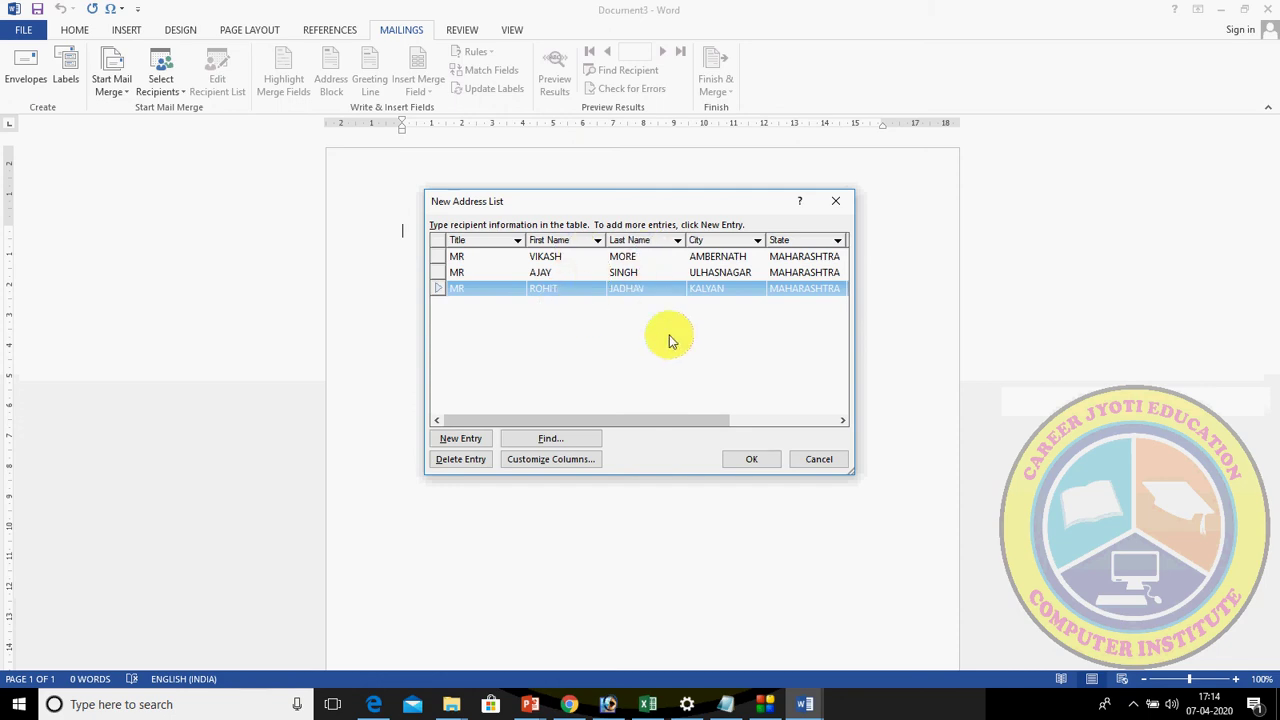
# - Save the three-recipient address list to the Desktop with the file name CJE89
pyautogui.click(740, 460)
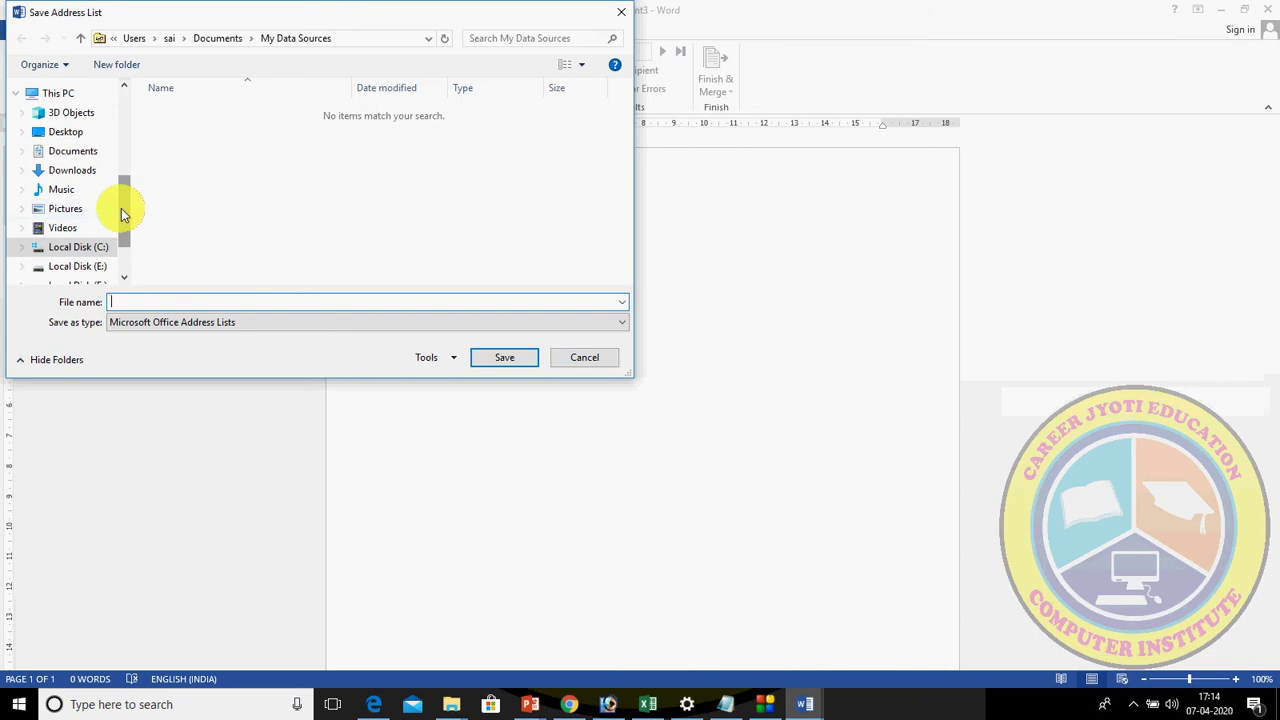
pyautogui.moveTo(121, 208); pyautogui.dragTo(124, 87)
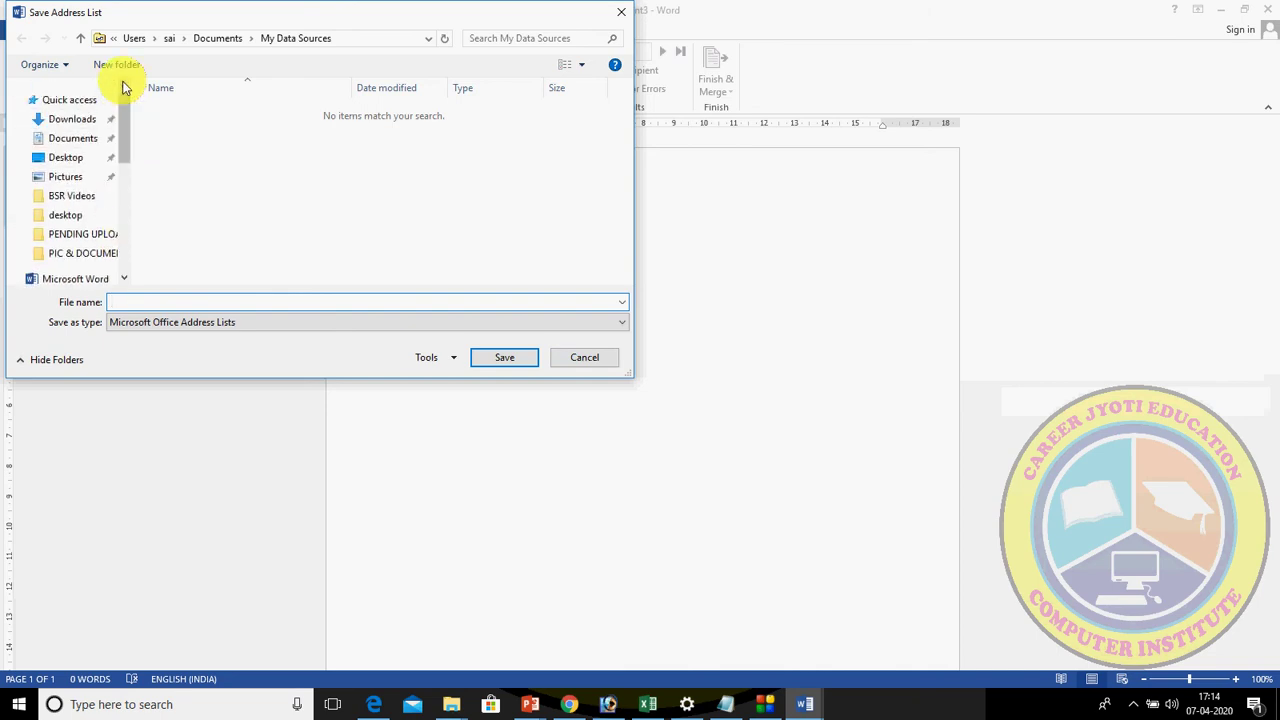
pyautogui.click(66, 160)
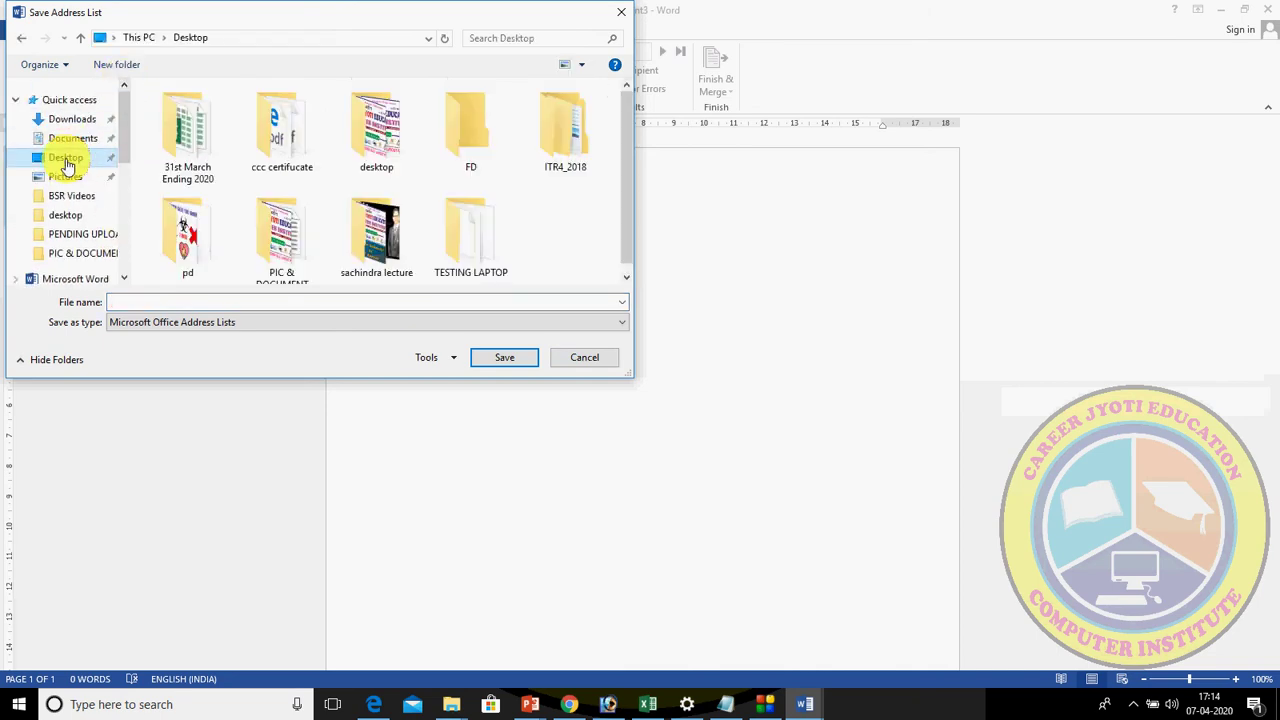
pyautogui.click(129, 299)
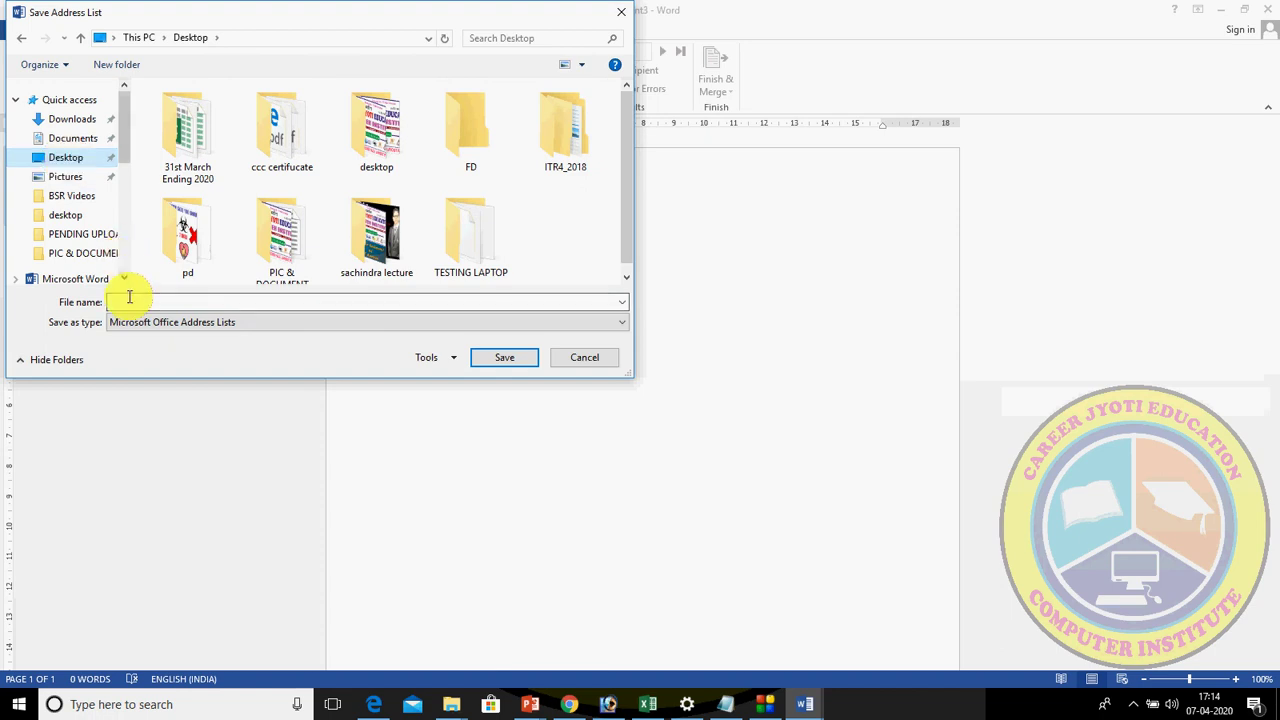
pyautogui.click(129, 299)
pyautogui.write('CJE')
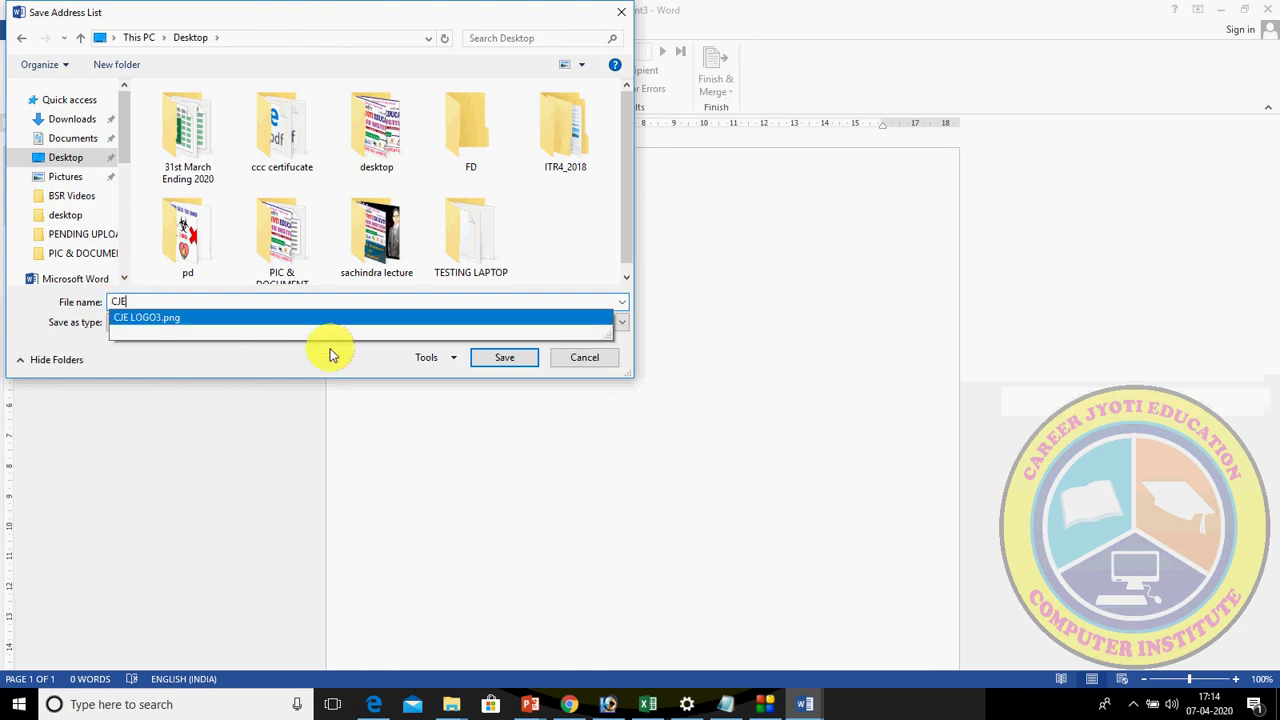
pyautogui.write('89')
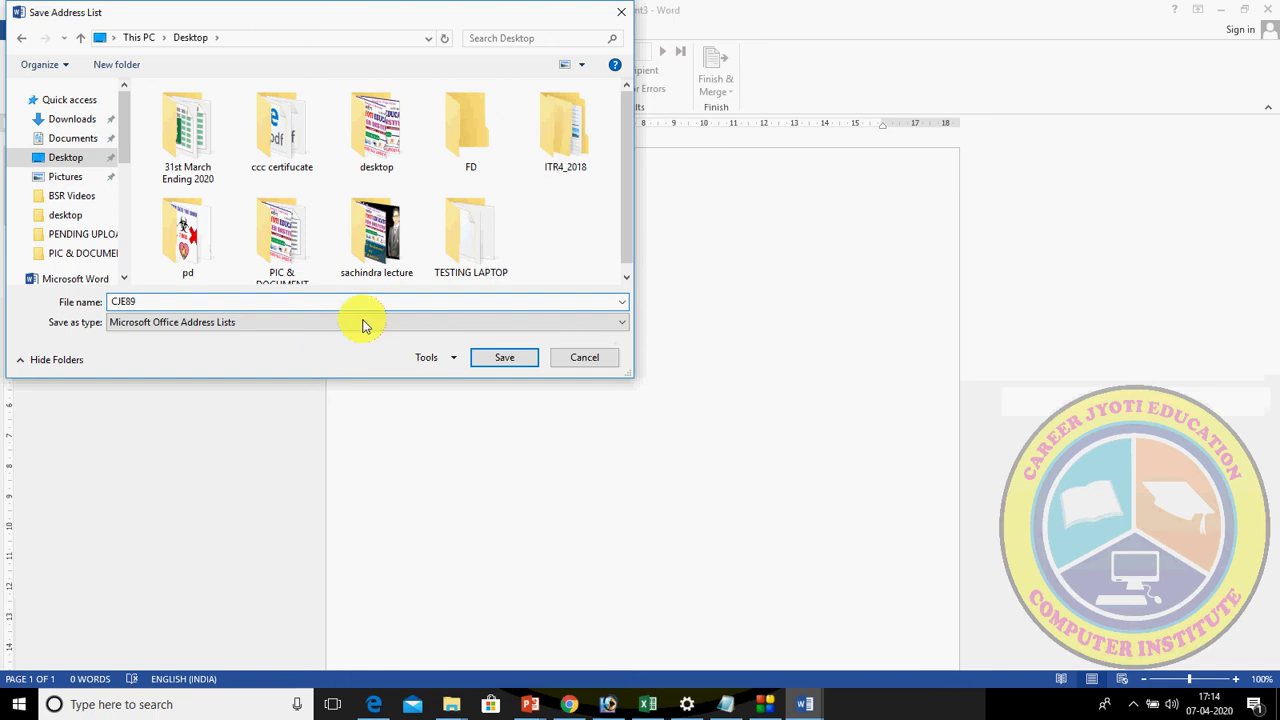
pyautogui.click(490, 358)
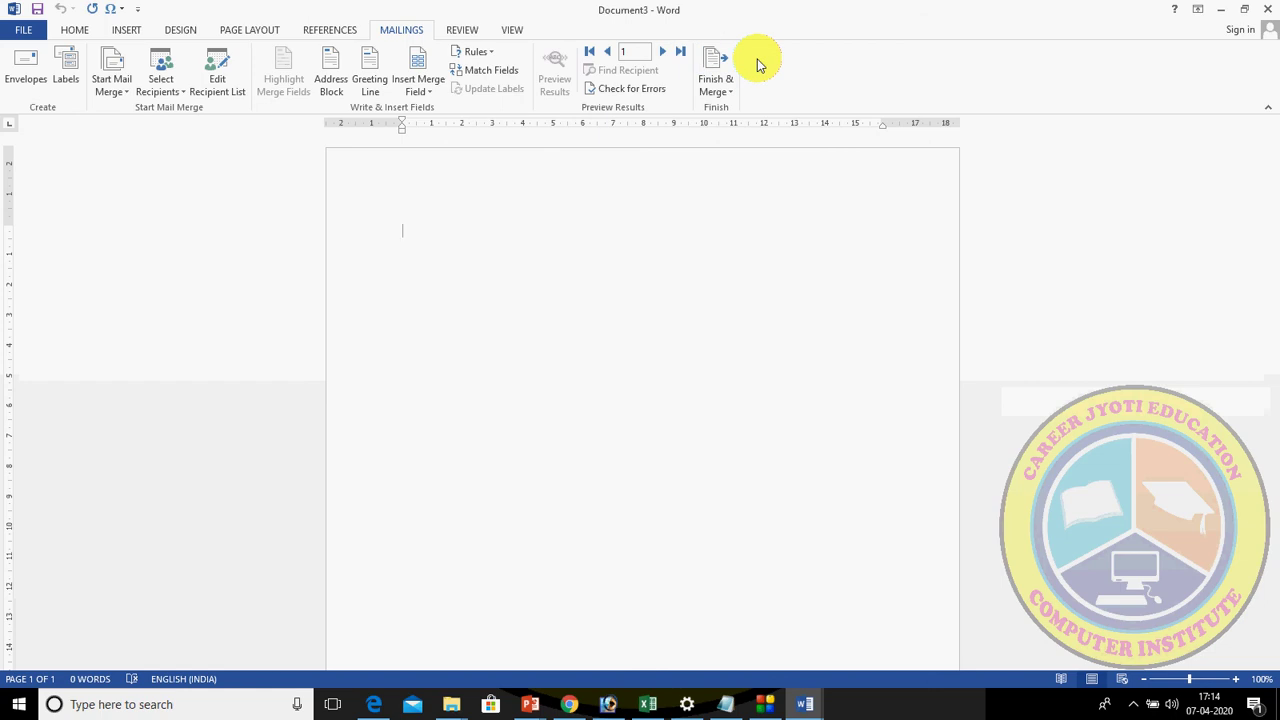
# - Close all open documents without saving, then relaunch Word to a blank document on the Mailings tab
pyautogui.hotkey('ctrl', 'n')
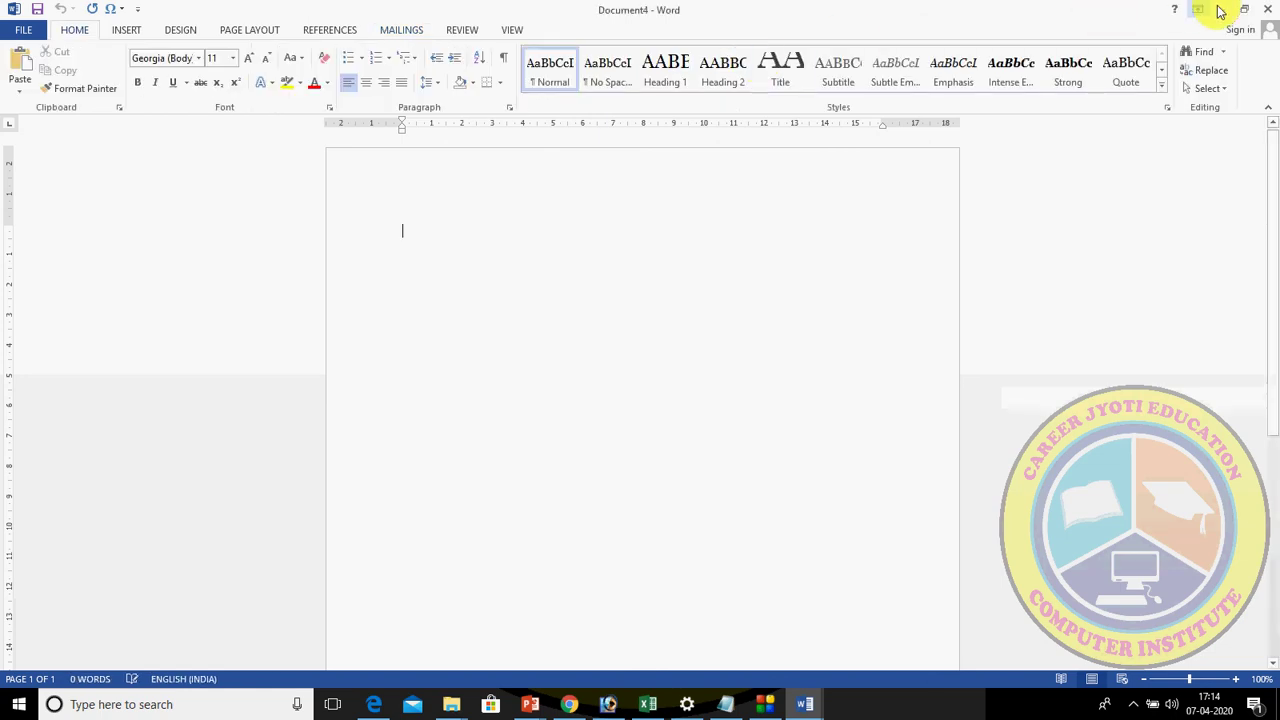
pyautogui.click(1224, 10)
pyautogui.click(1267, 9)
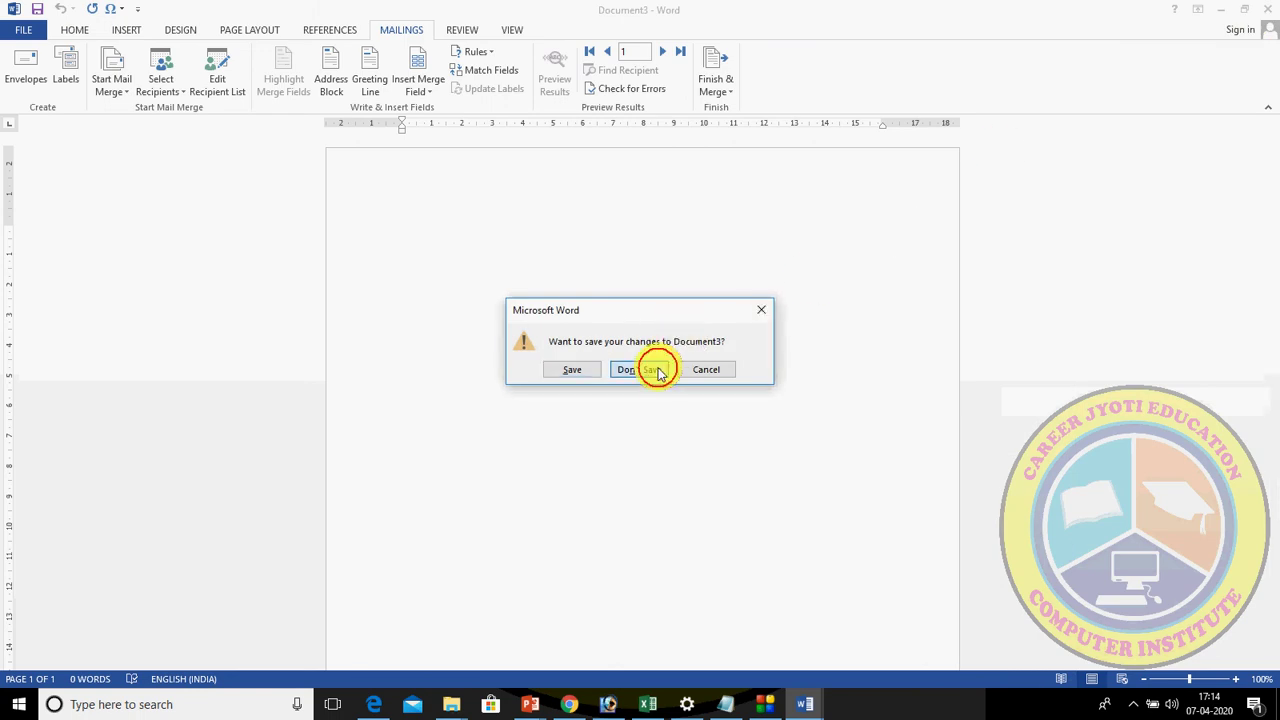
pyautogui.click(652, 368)
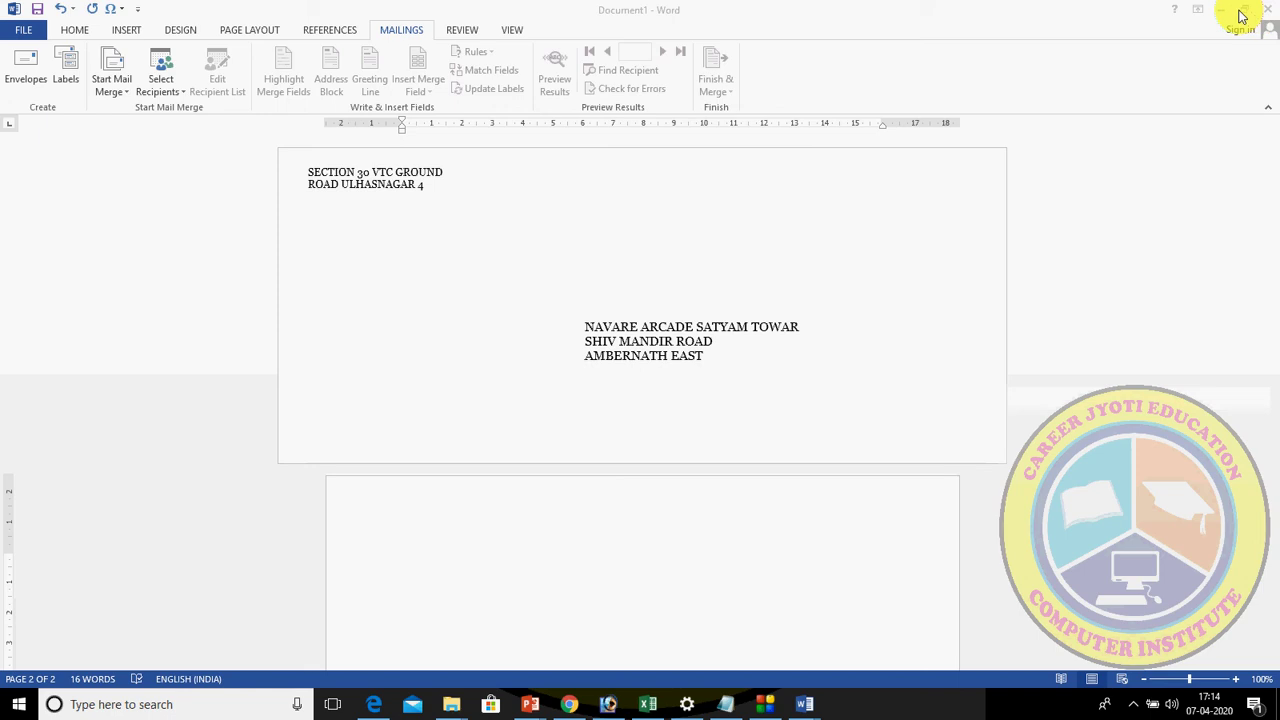
pyautogui.click(1268, 10)
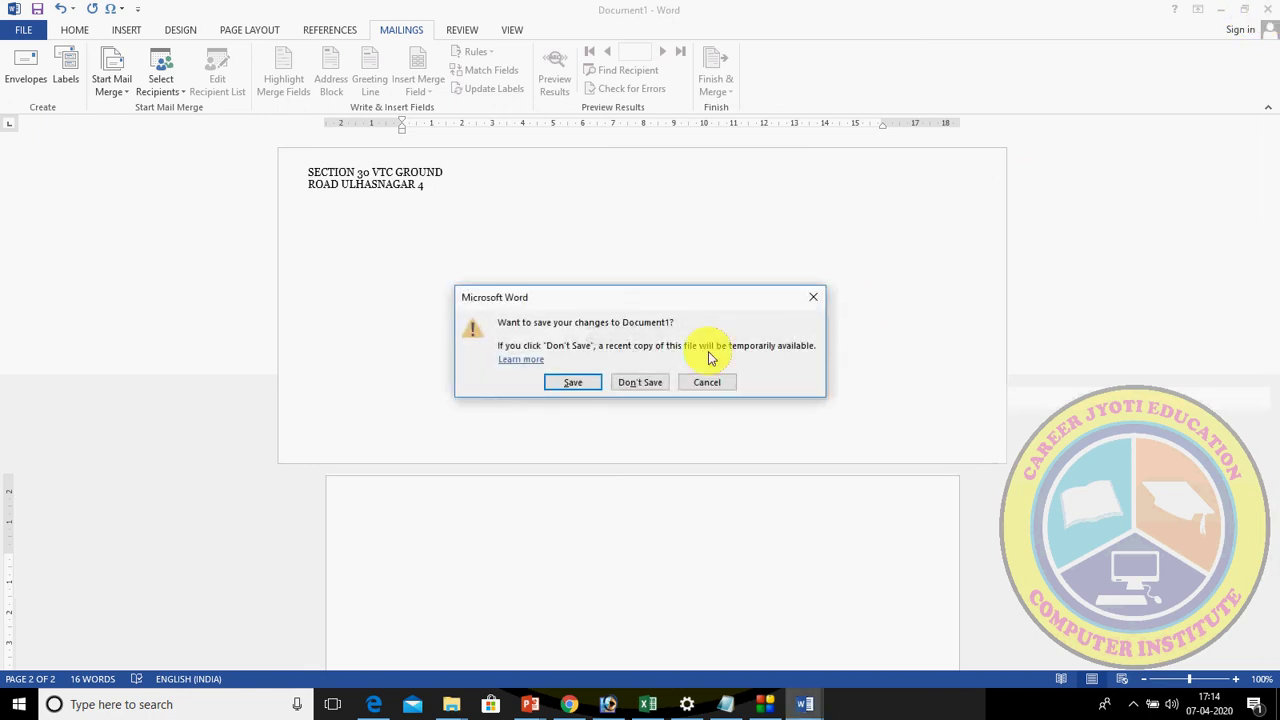
pyautogui.click(664, 388)
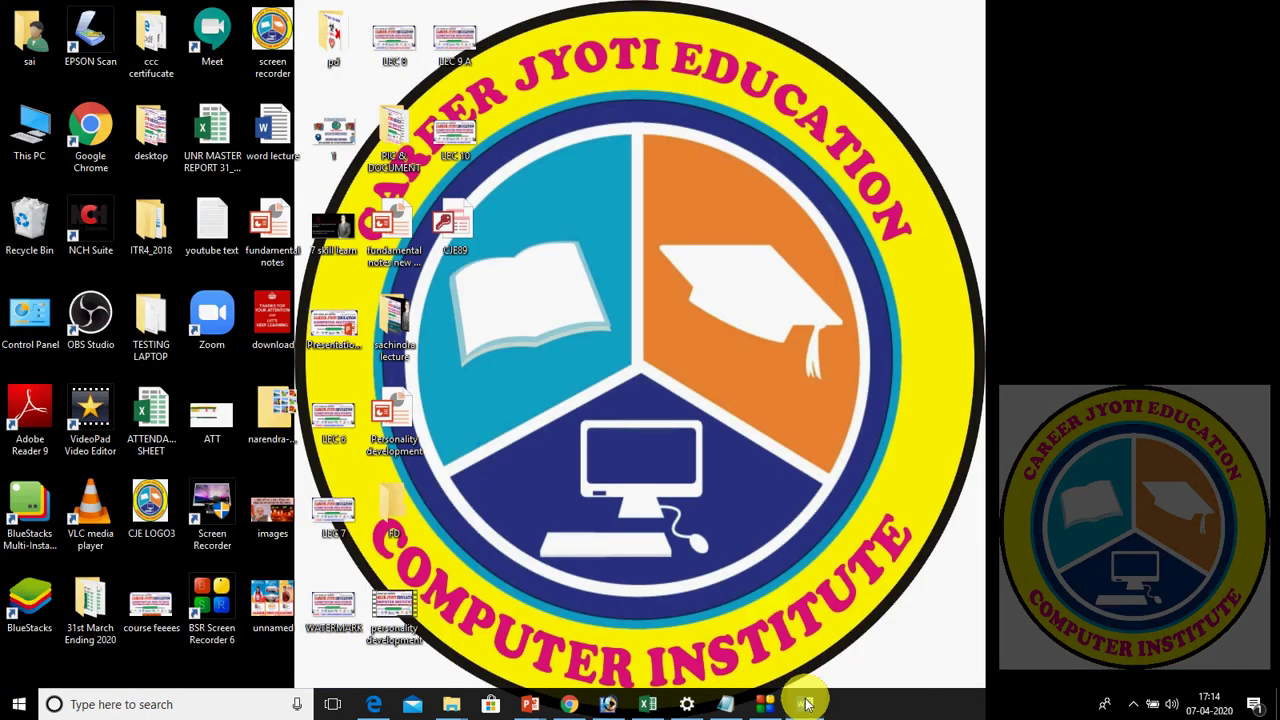
pyautogui.click(806, 703)
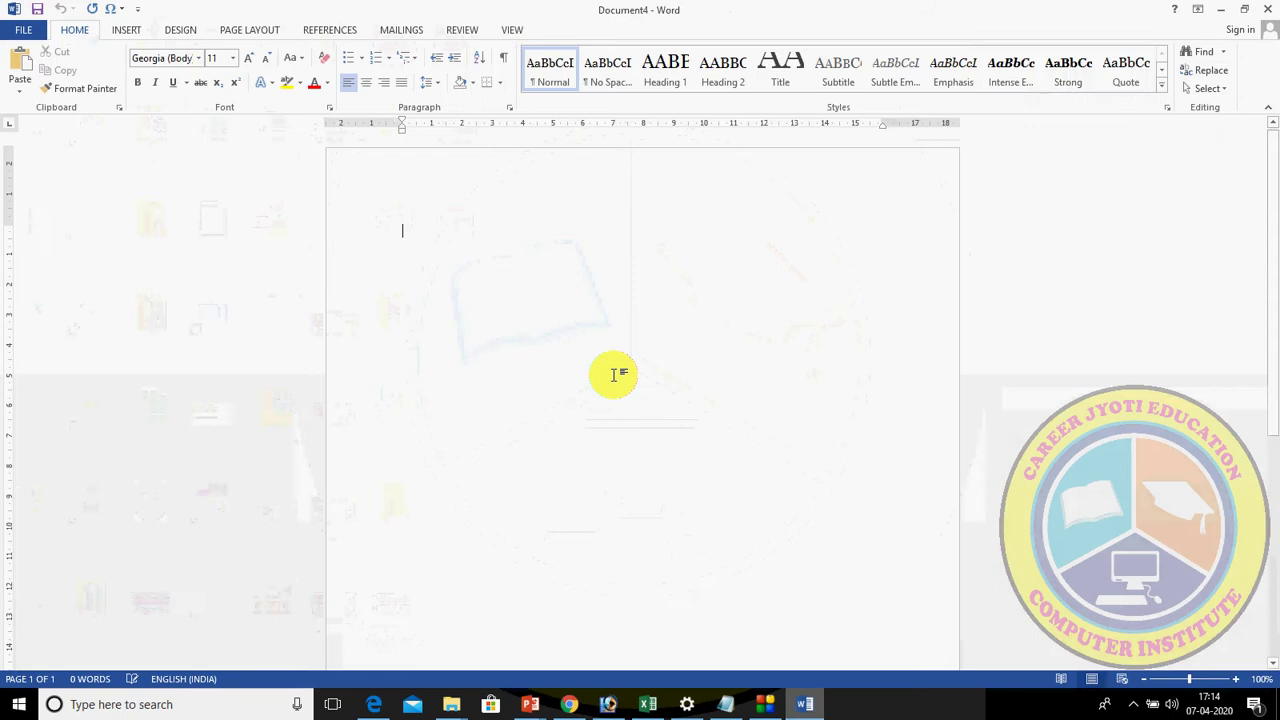
pyautogui.click(410, 38)
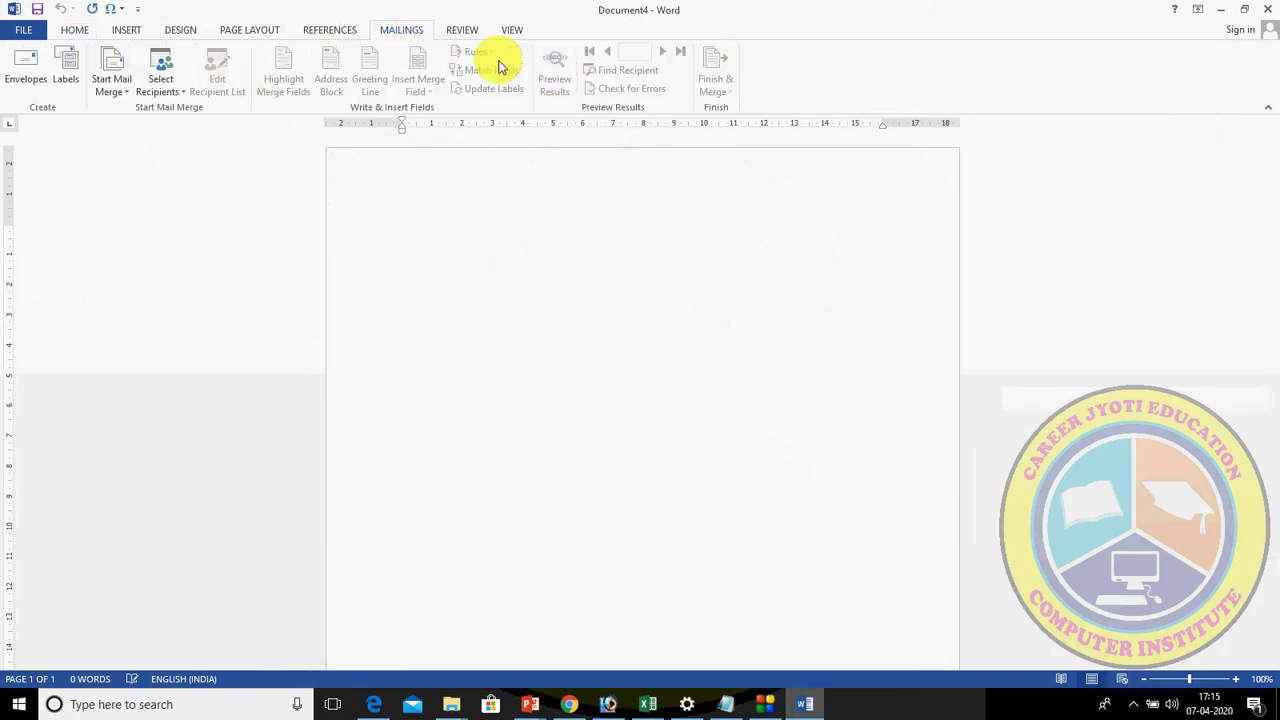
# - Open the Select Recipients menu, cancel out of Type a New List, and reopen the menu
pyautogui.click(164, 94)
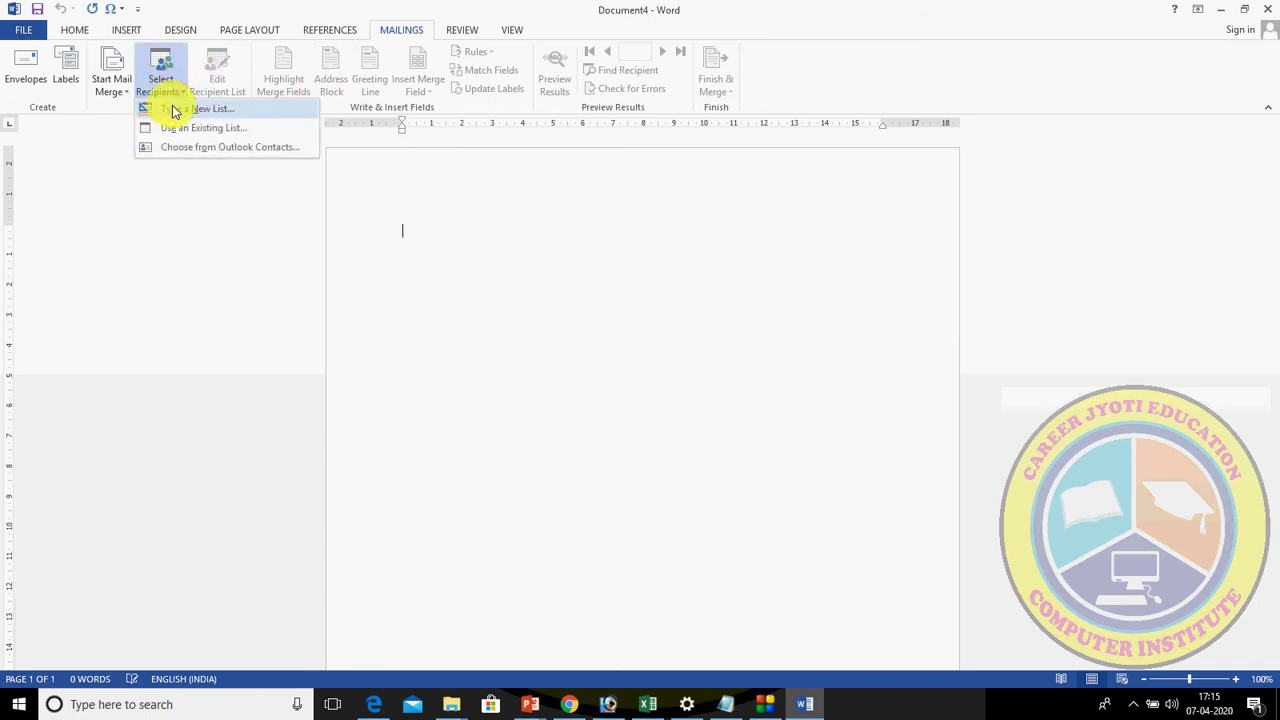
pyautogui.click(175, 109)
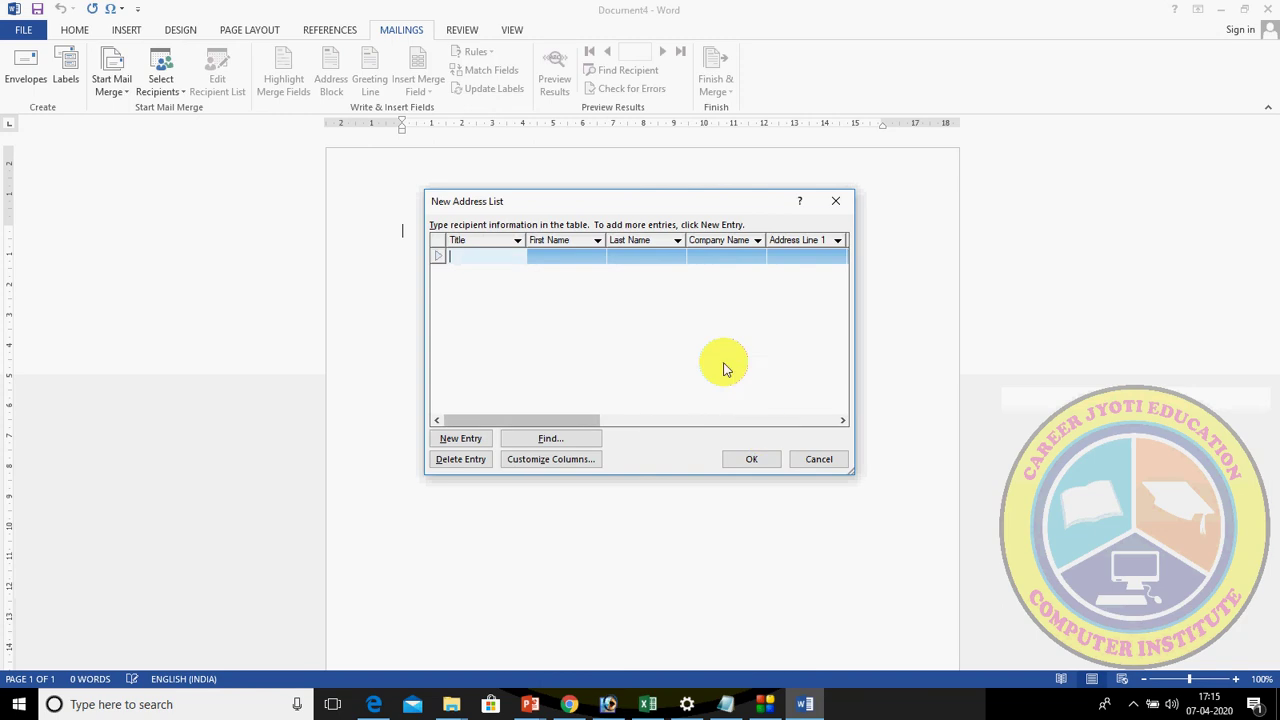
pyautogui.click(821, 462)
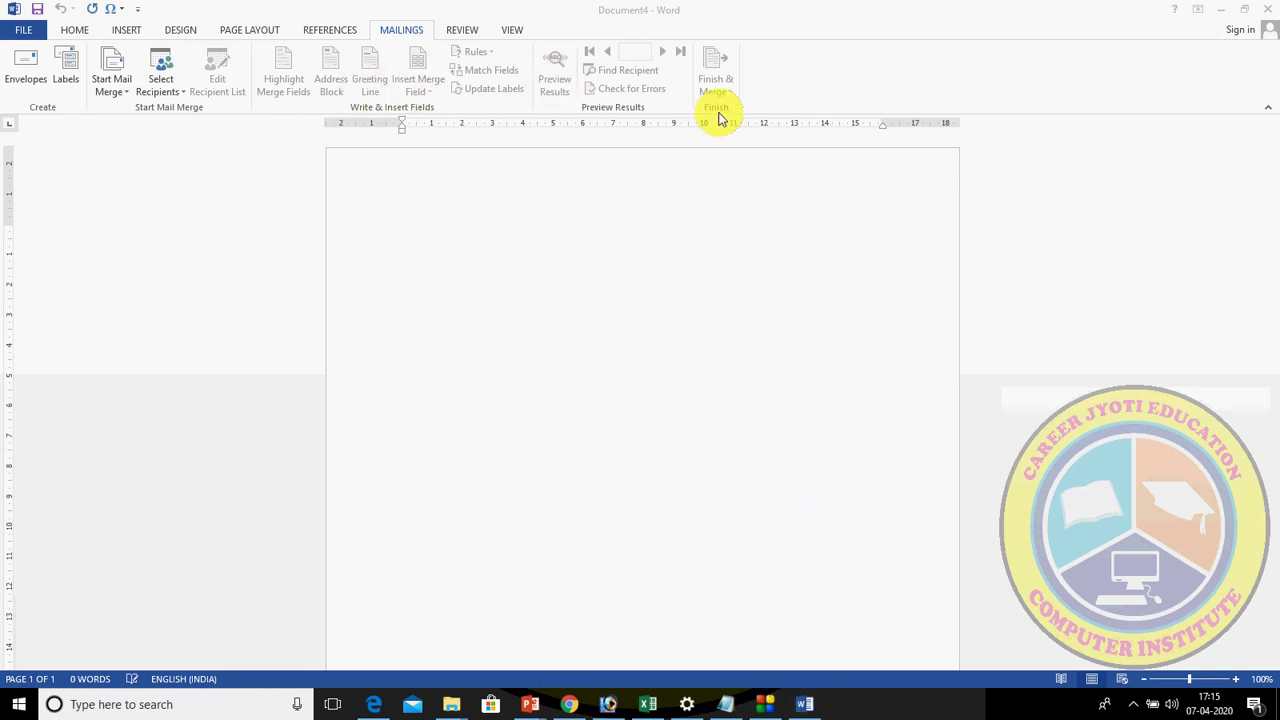
pyautogui.click(181, 93)
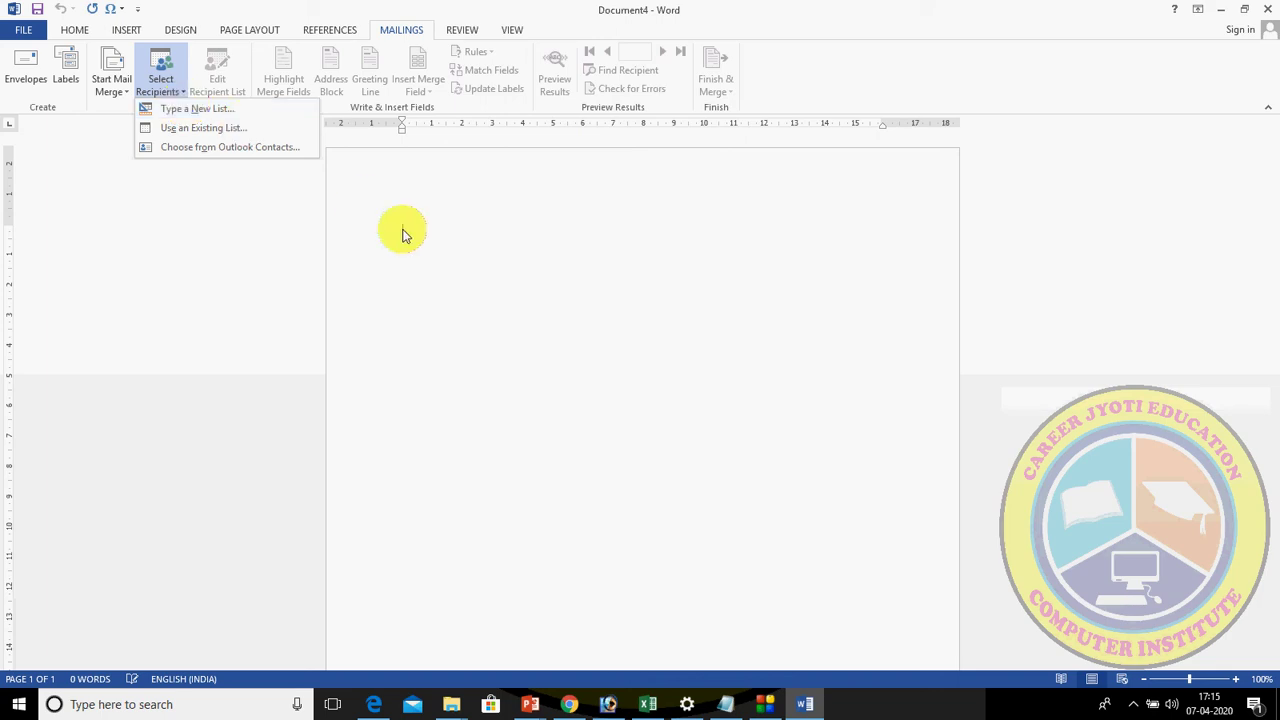
pyautogui.click(402, 226)
pyautogui.click(153, 93)
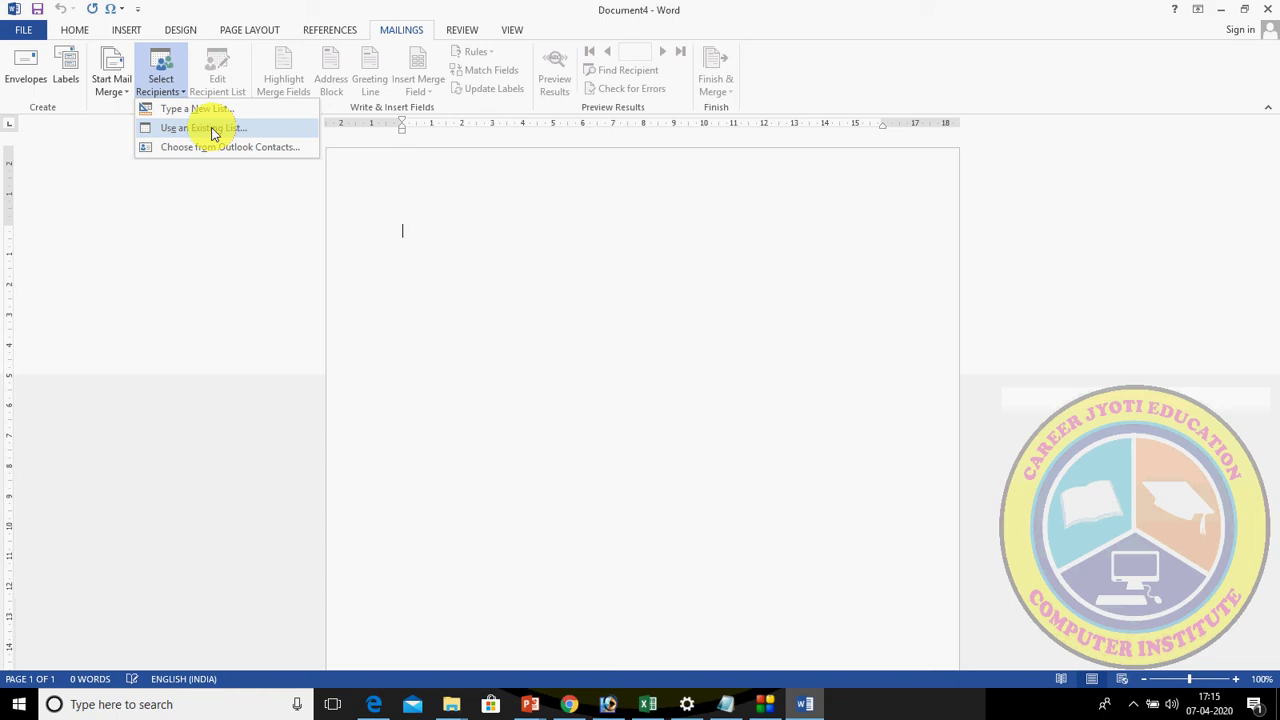
# - Use an Existing List and open CJE89 from the Desktop as the merge data source
pyautogui.click(211, 129)
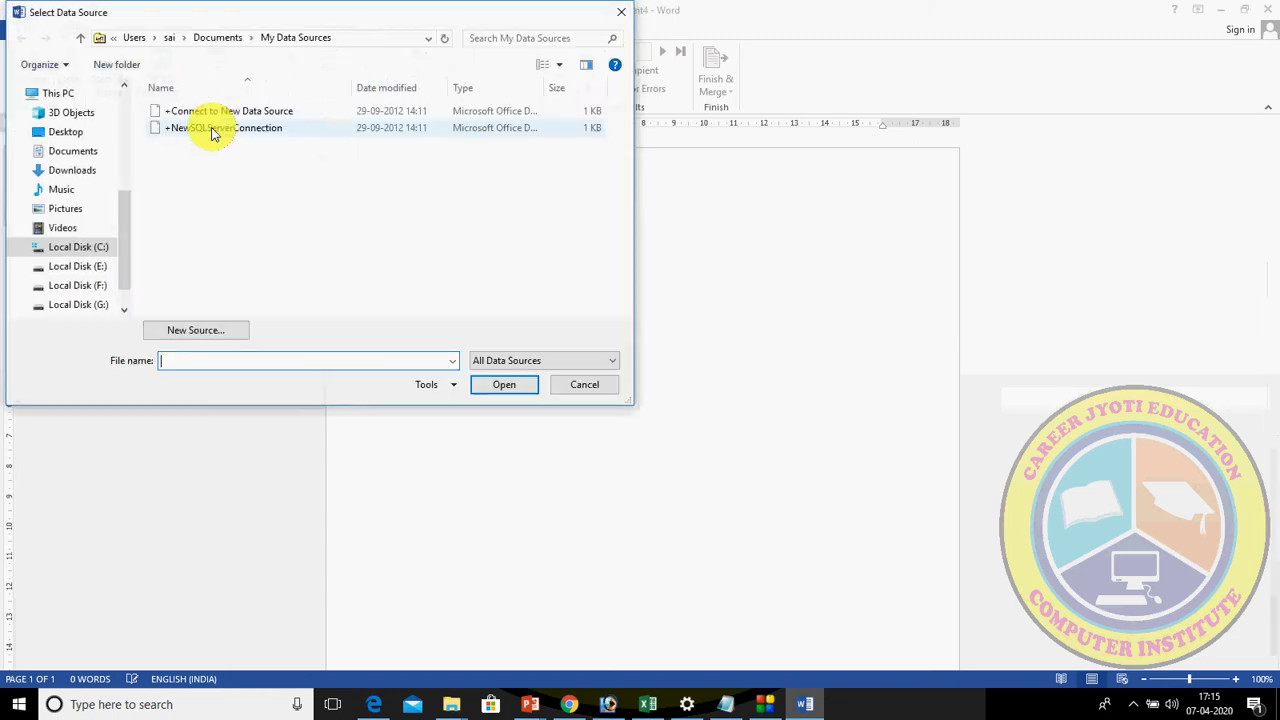
pyautogui.moveTo(126, 215); pyautogui.dragTo(117, 107)
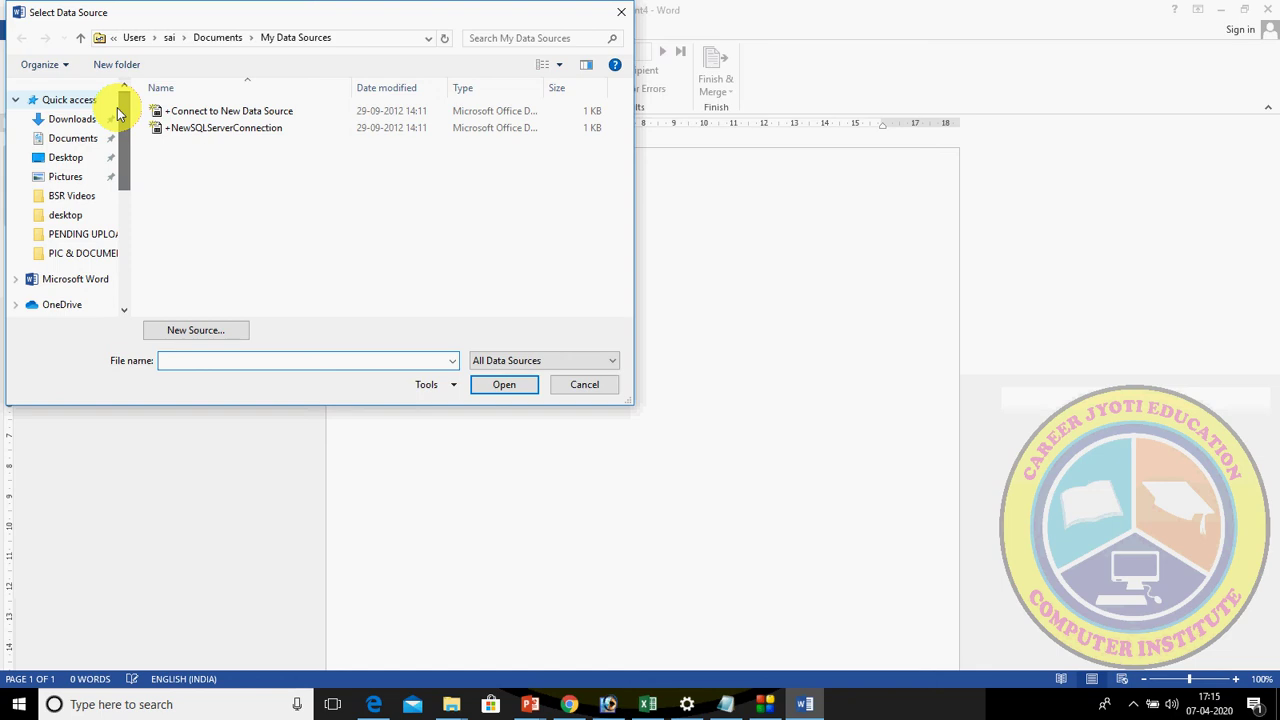
pyautogui.click(62, 160)
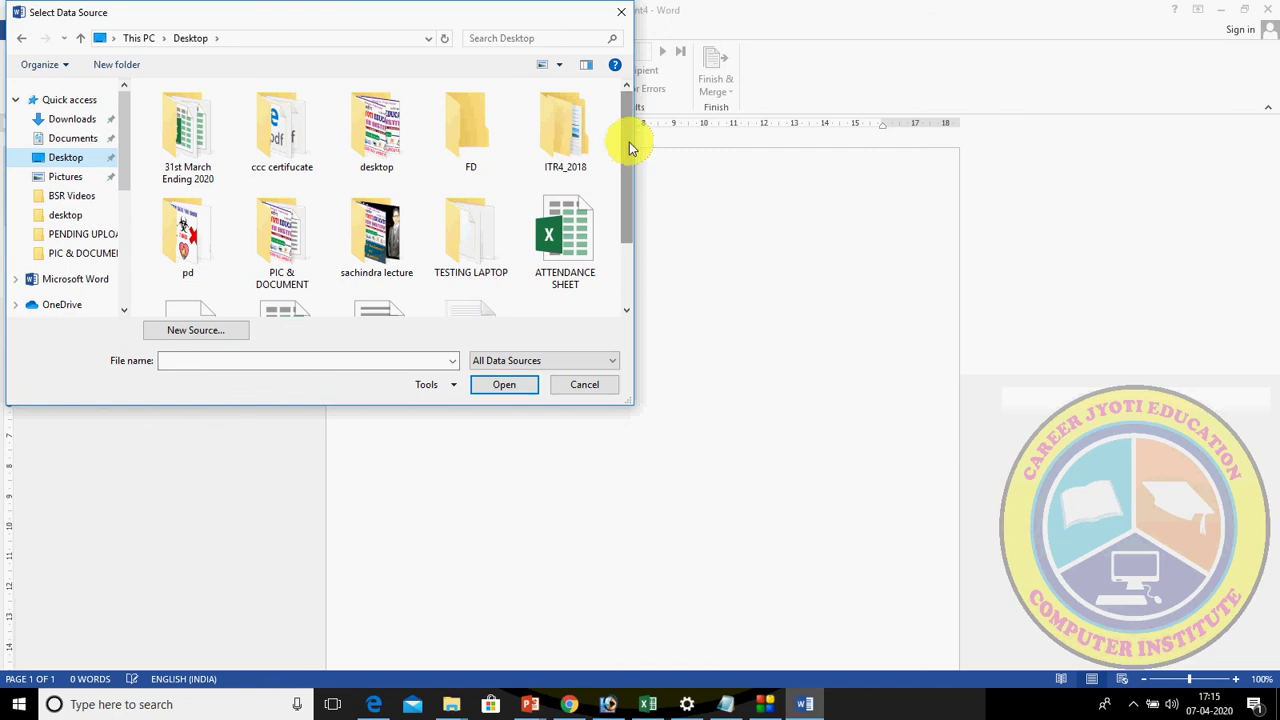
pyautogui.moveTo(629, 147); pyautogui.dragTo(628, 221)
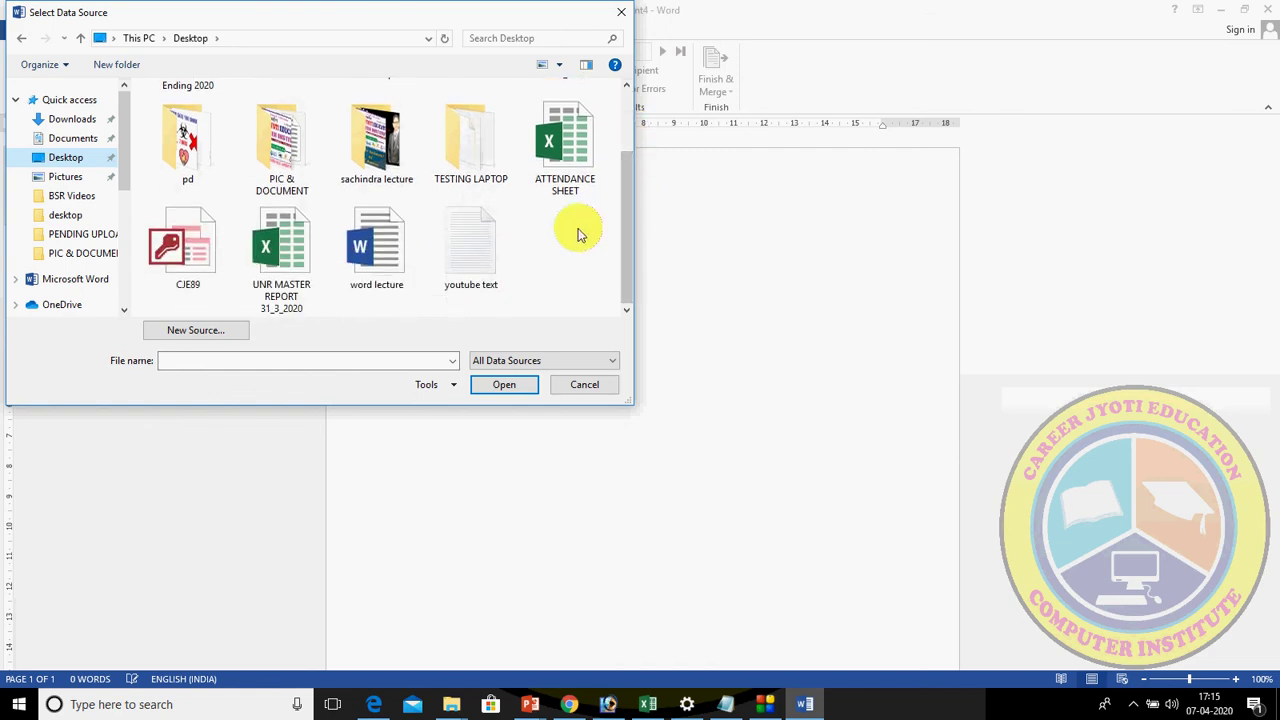
pyautogui.click(218, 242)
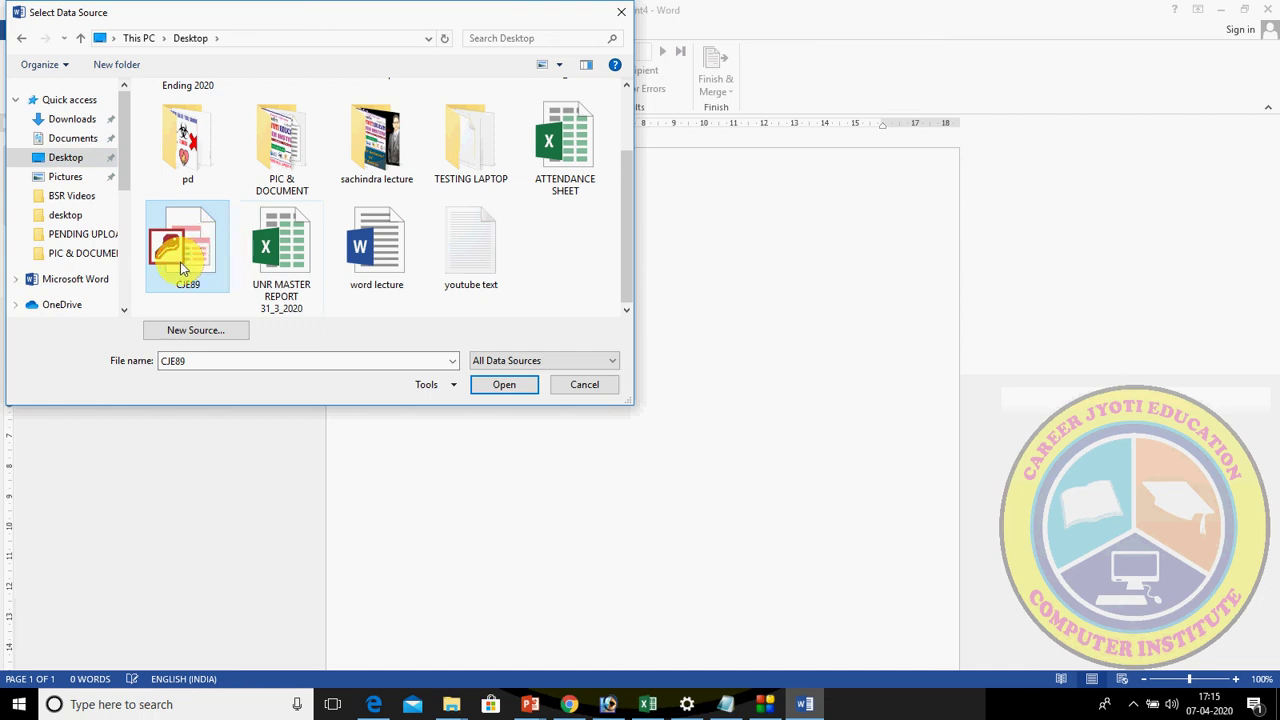
pyautogui.moveTo(183, 268); pyautogui.dragTo(192, 260)
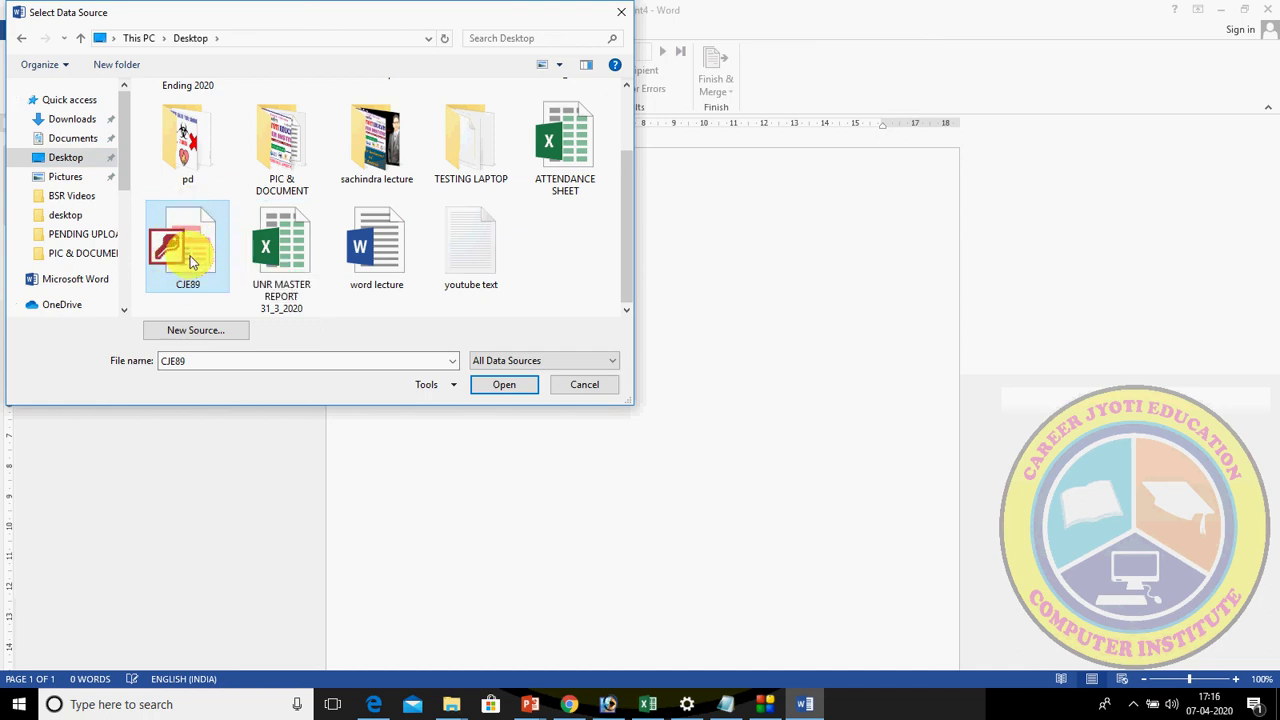
pyautogui.click(519, 397)
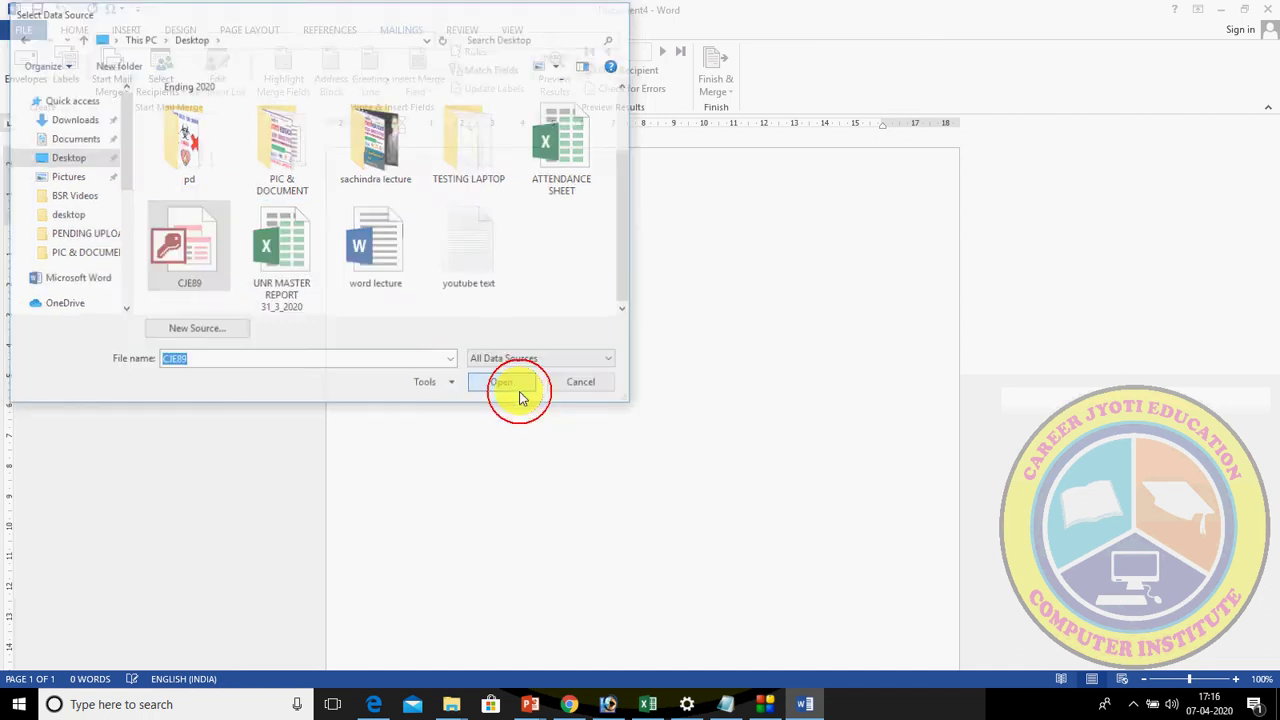
pyautogui.click(514, 390)
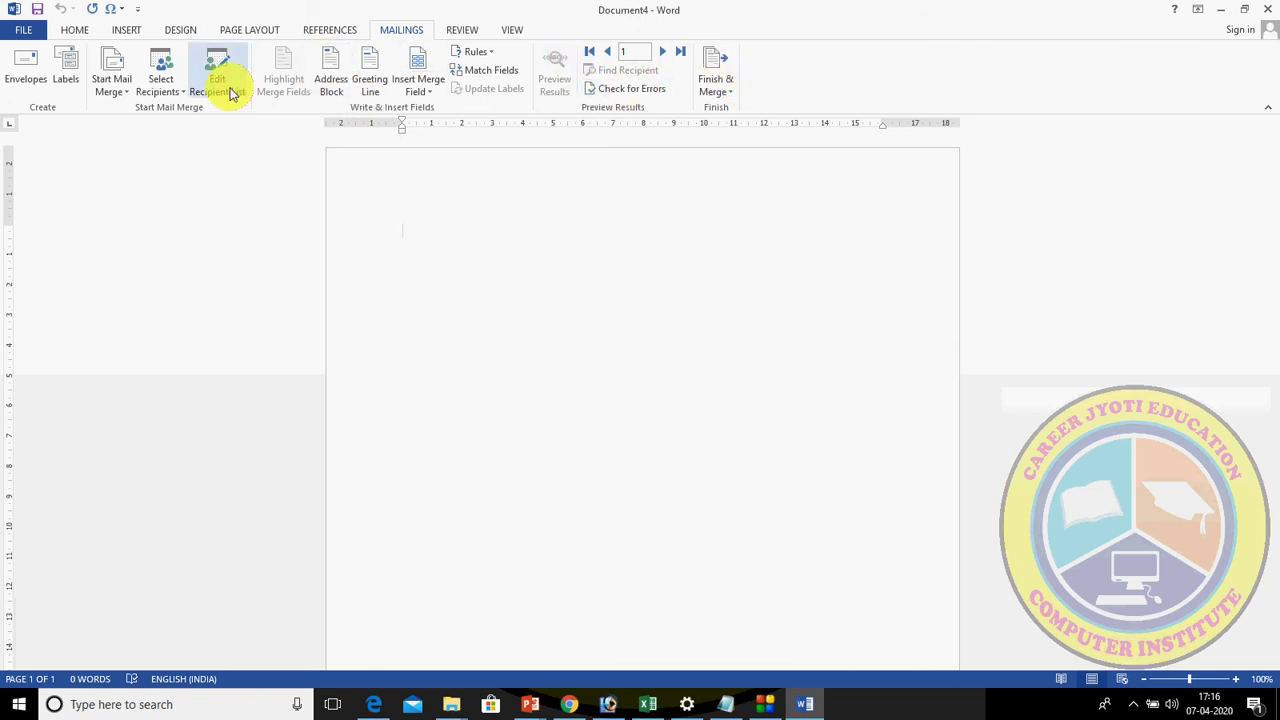
# - In Edit Recipient List, re-tick the second recipient so all three are included, then select CJE89.mdb
pyautogui.click(181, 85)
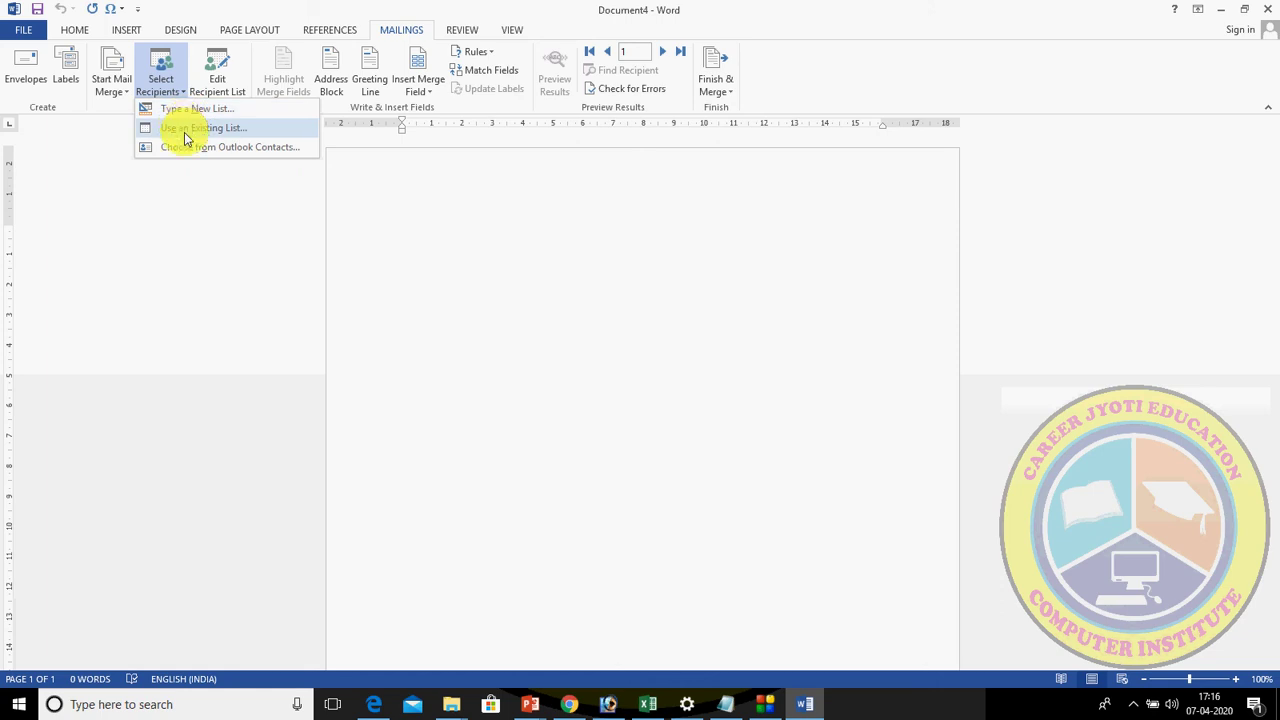
pyautogui.click(382, 225)
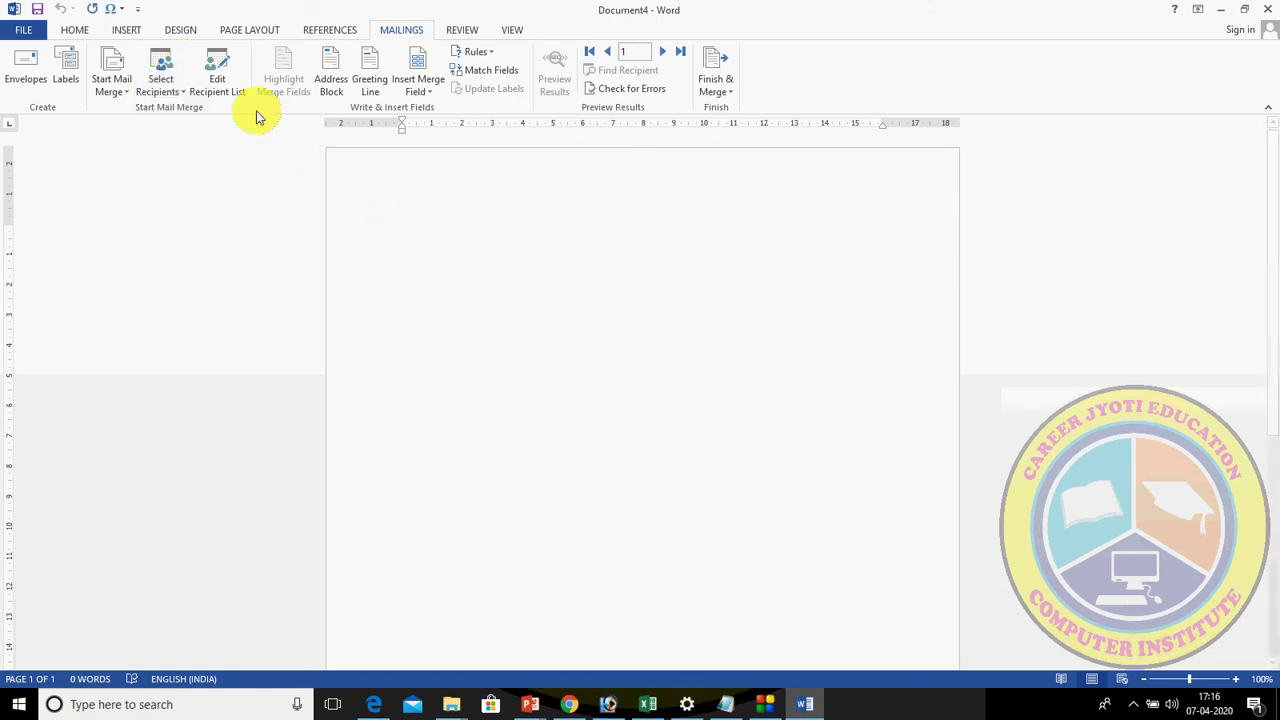
pyautogui.click(226, 90)
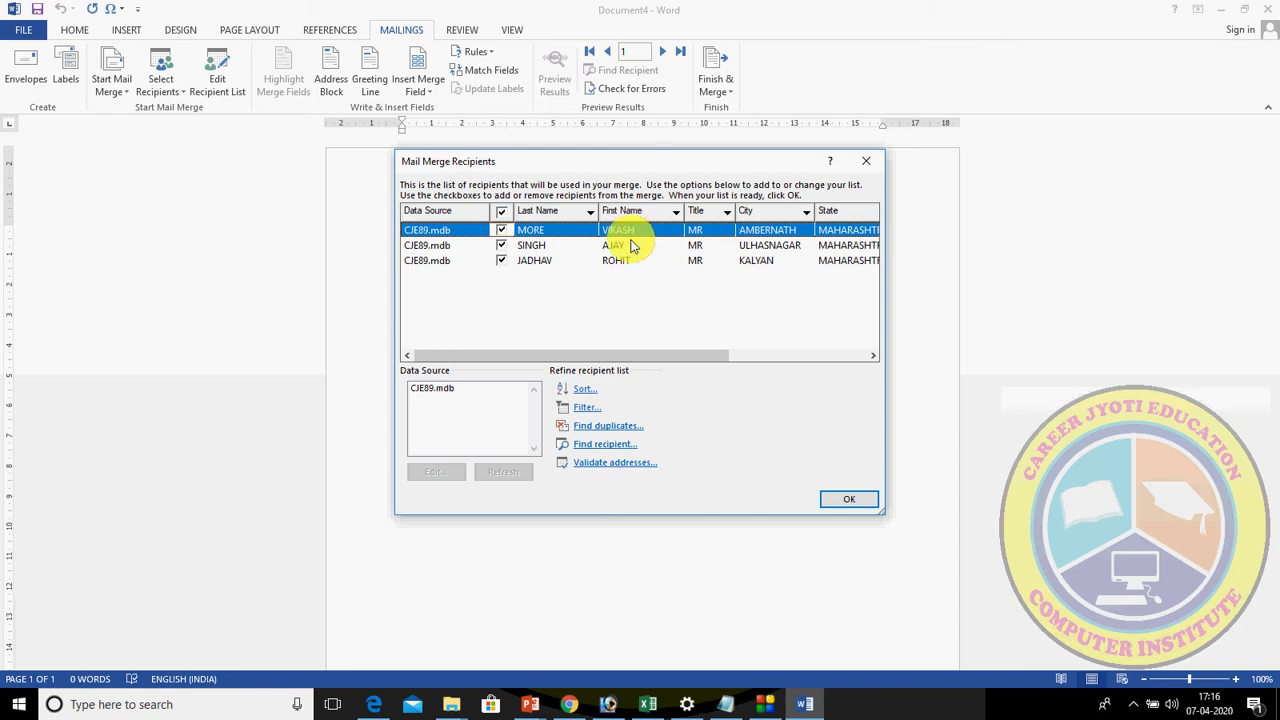
pyautogui.click(502, 246)
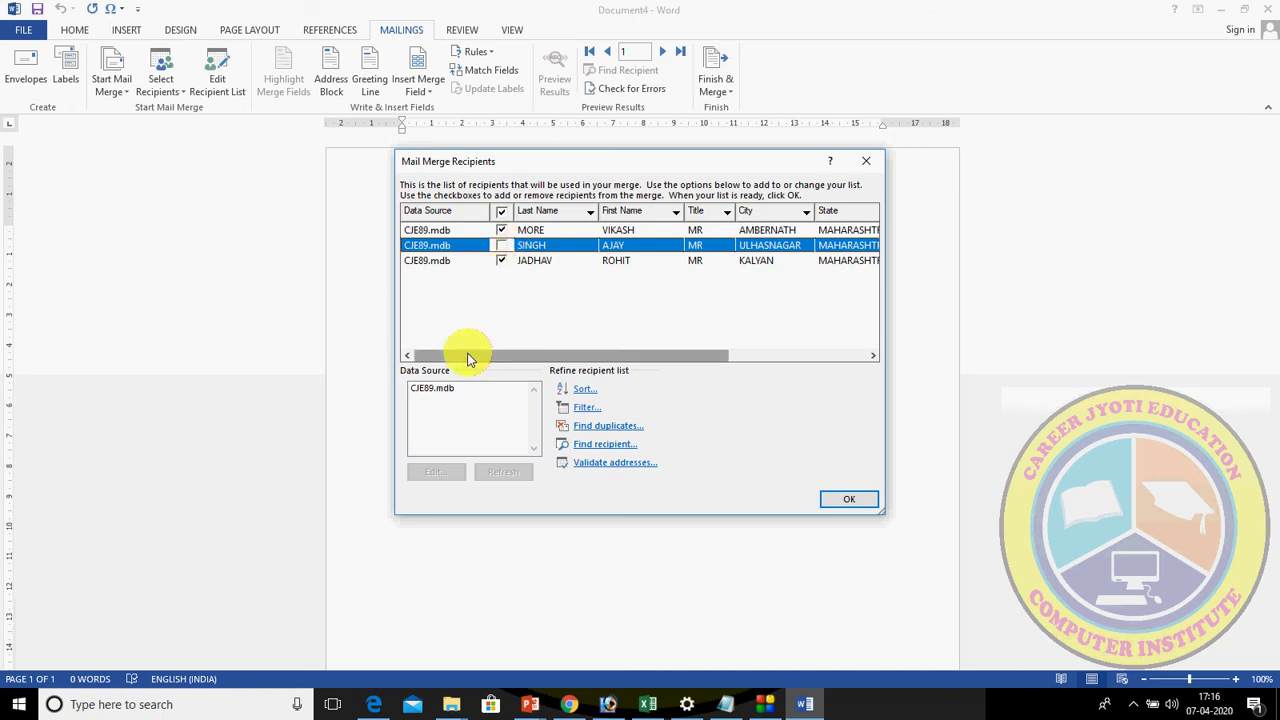
pyautogui.click(501, 246)
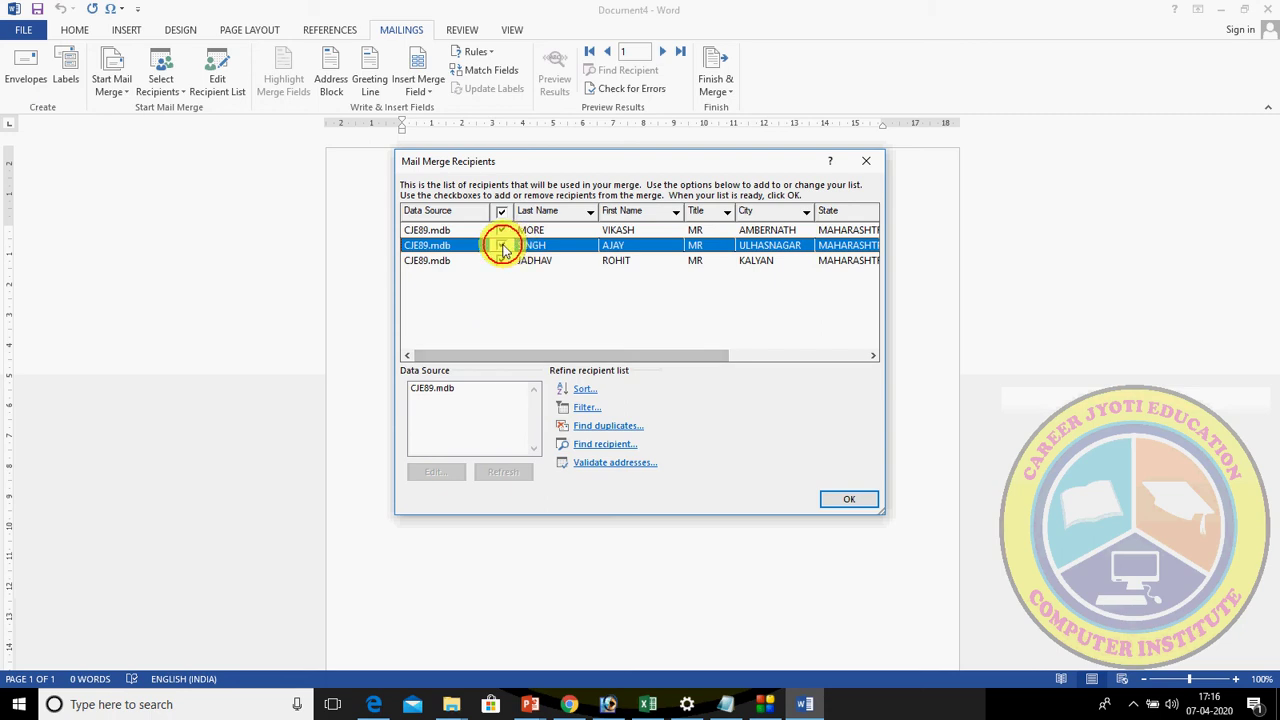
pyautogui.click(502, 247)
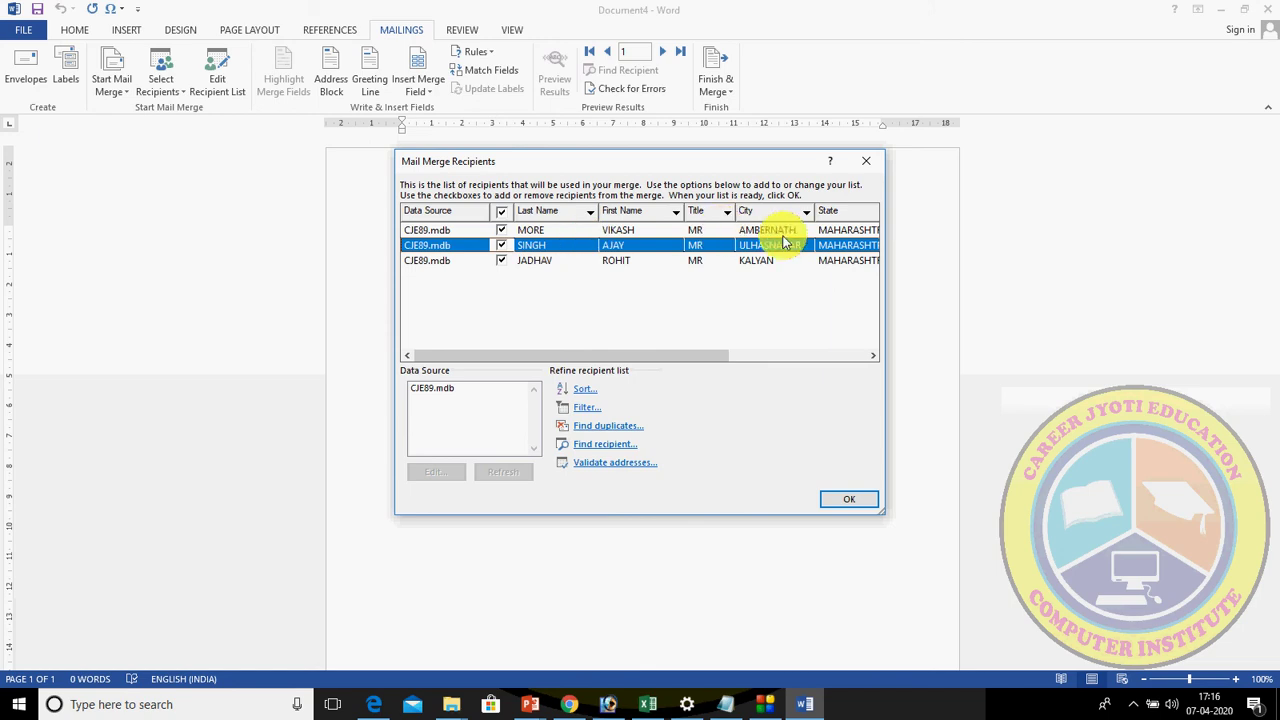
pyautogui.click(431, 390)
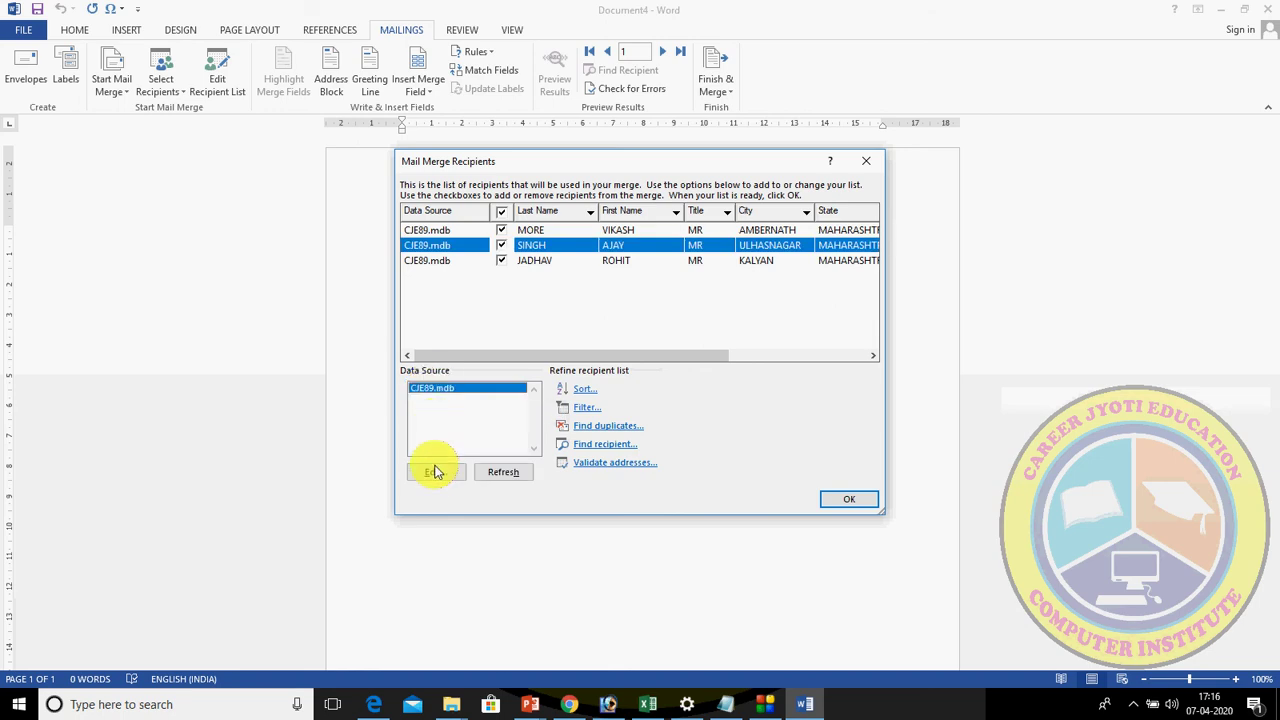
# - Edit CJE89.mdb to replace the second recipient's last name, then save the changes
pyautogui.click(434, 478)
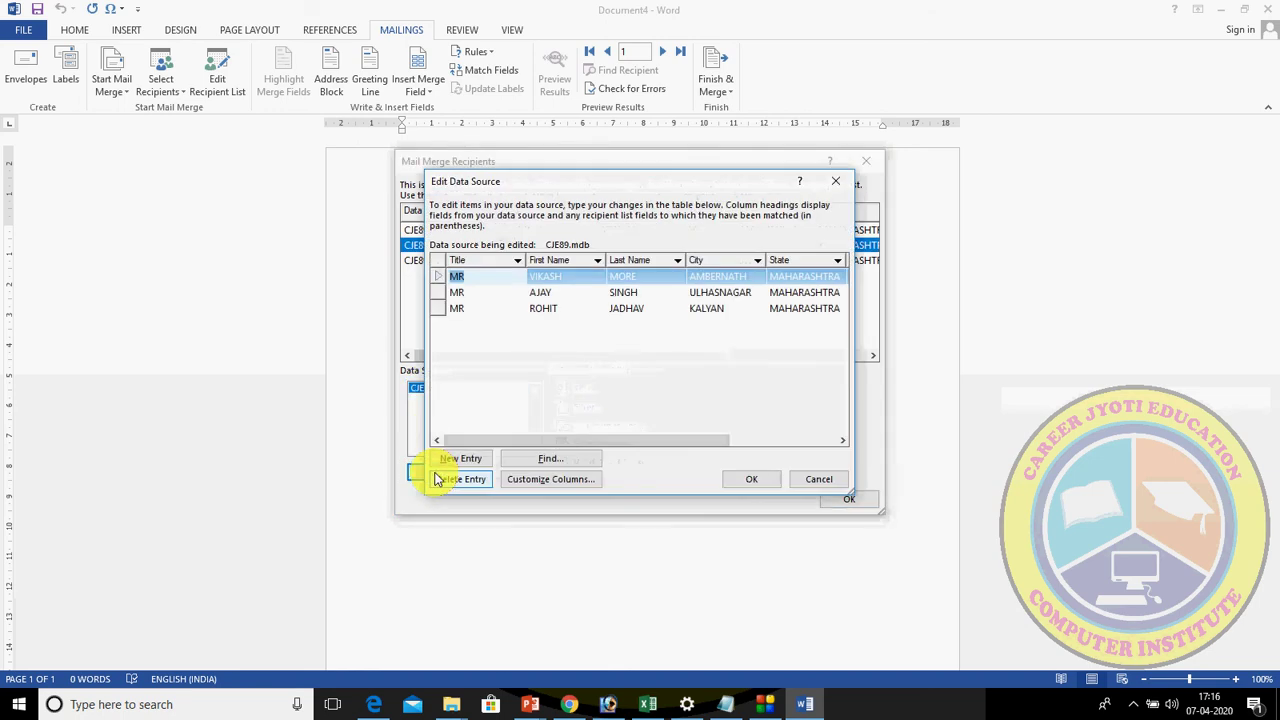
pyautogui.click(545, 313)
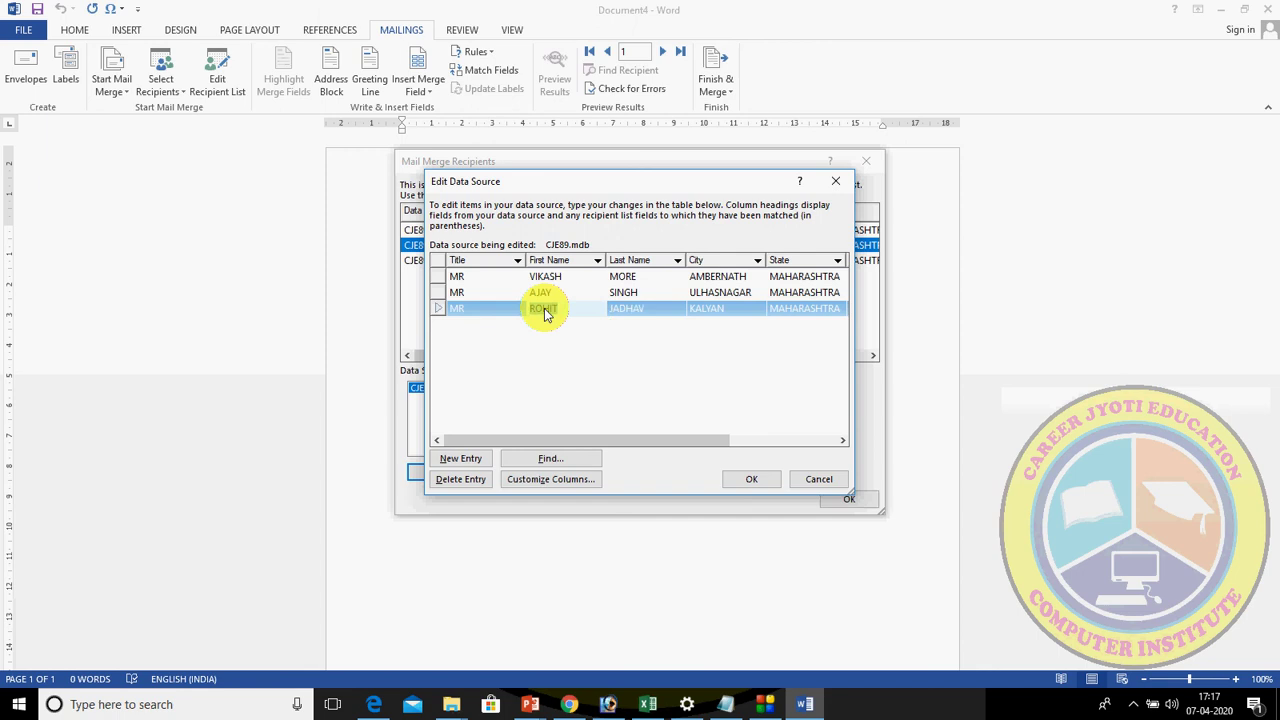
pyautogui.click(628, 313)
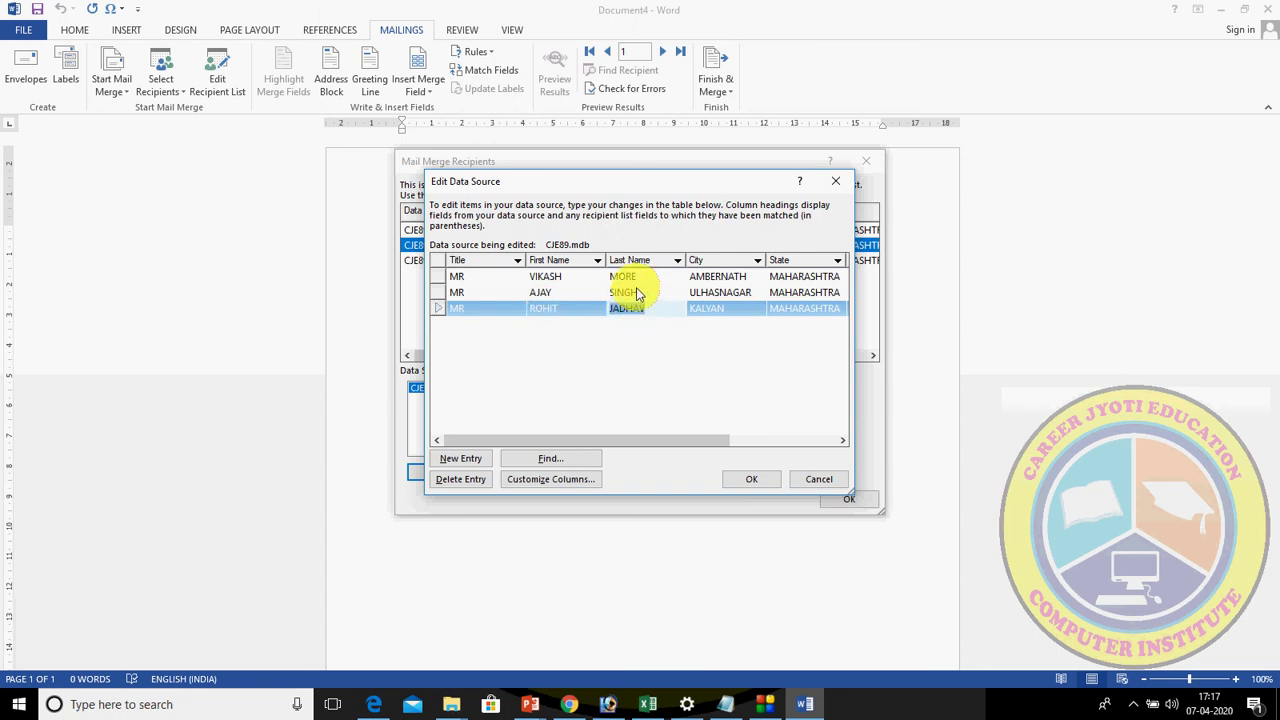
pyautogui.click(636, 294)
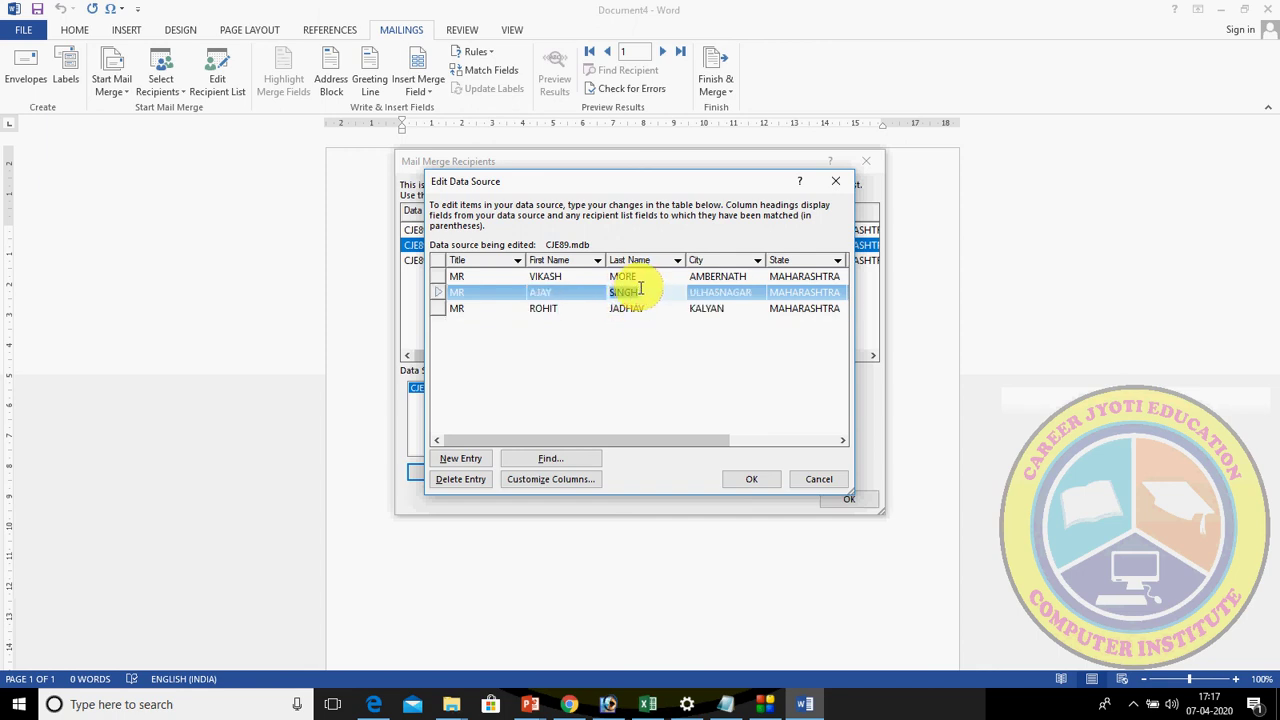
pyautogui.doubleClick(640, 289)
pyautogui.write('GUPTA')
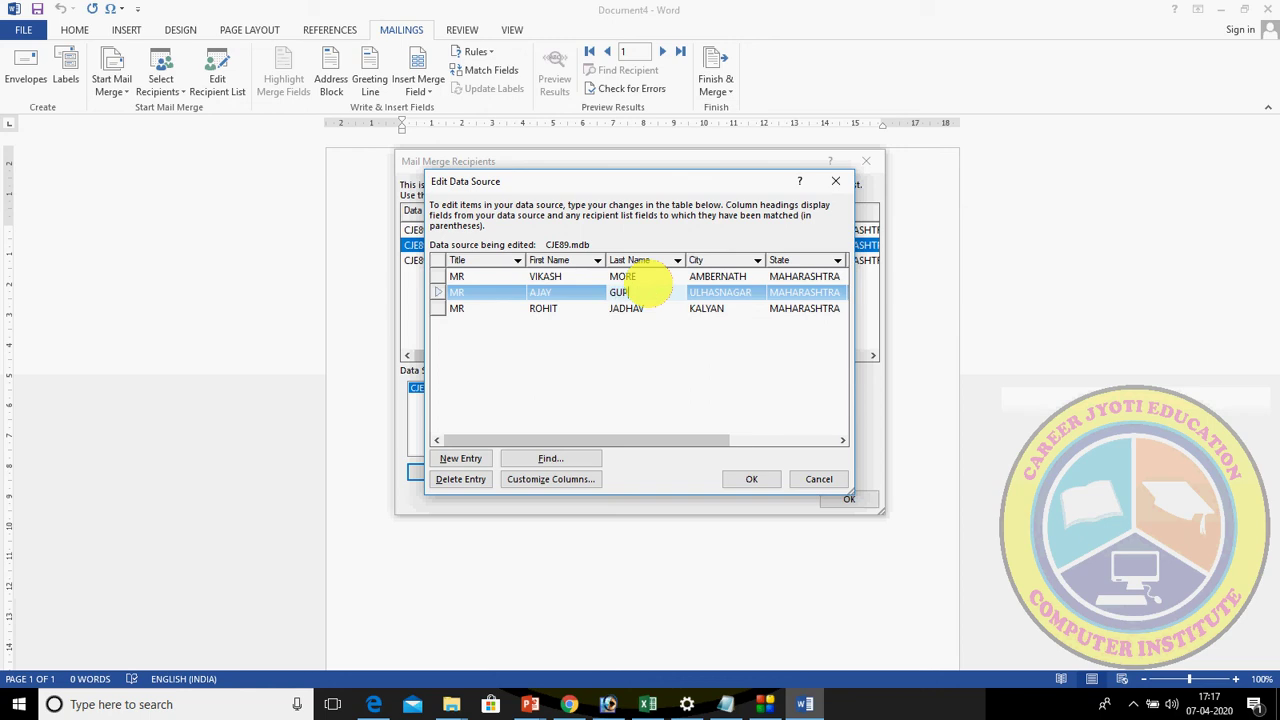
pyautogui.click(749, 480)
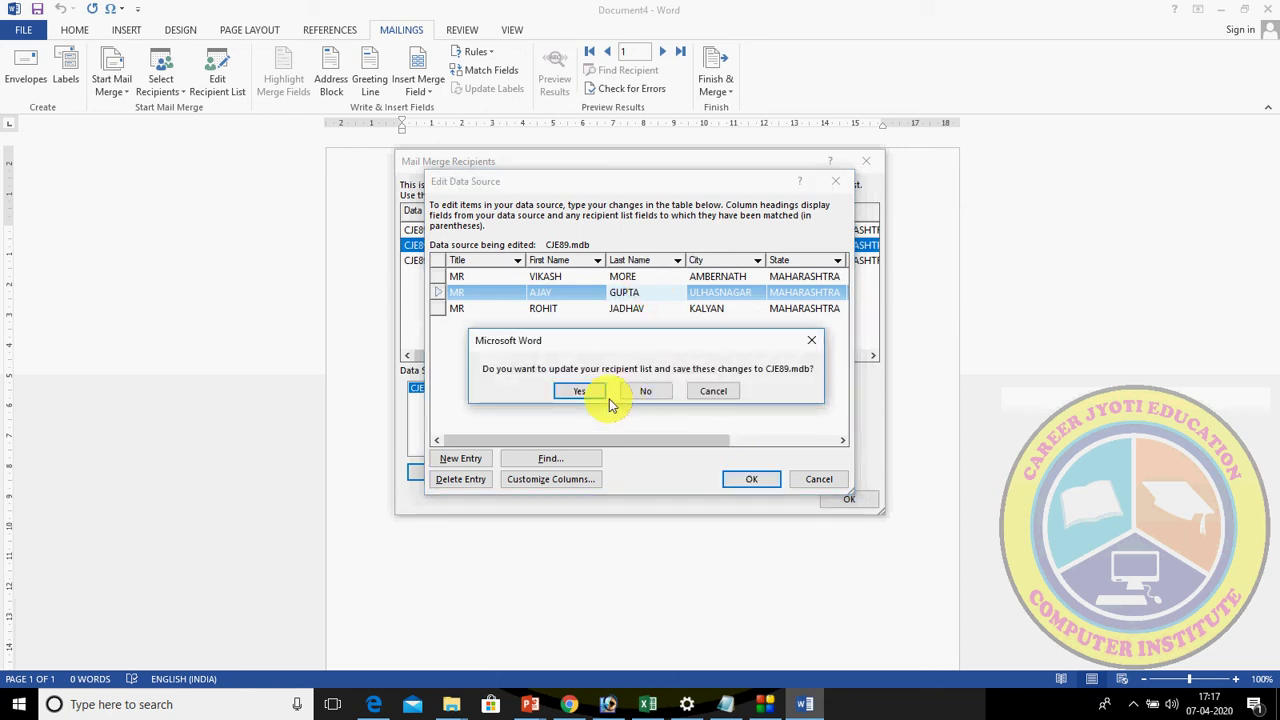
pyautogui.click(582, 391)
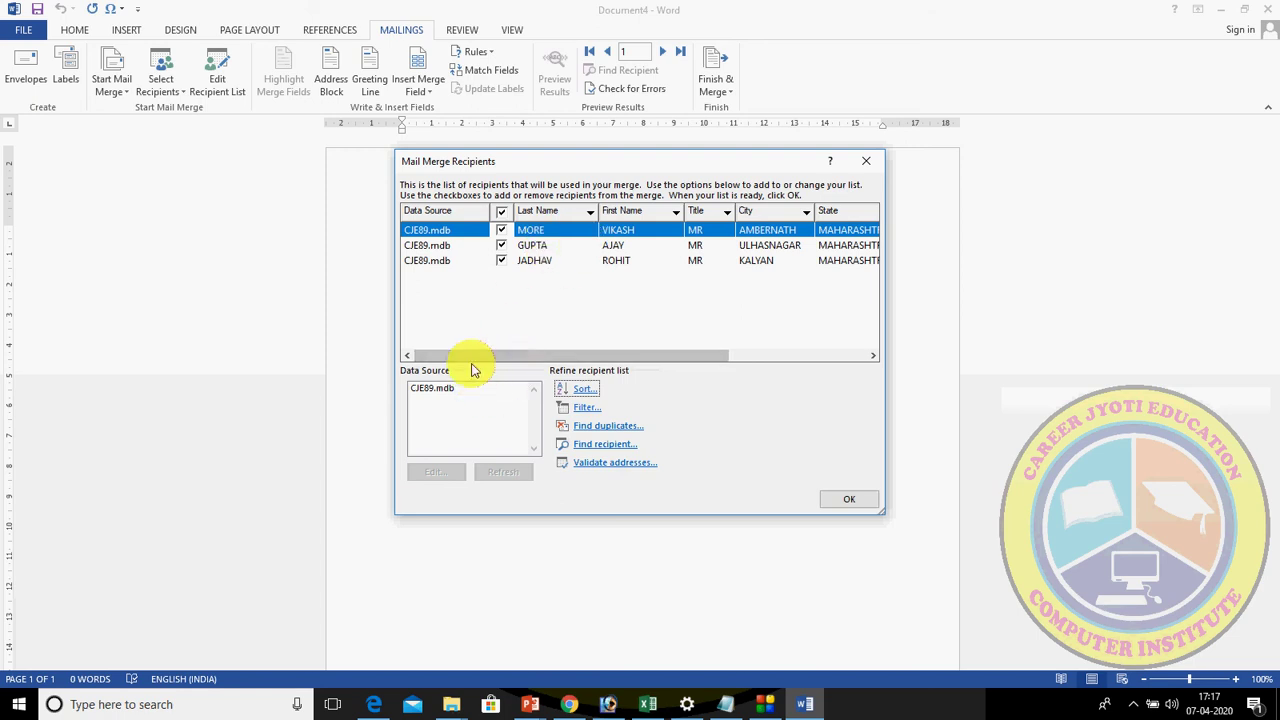
# - Confirm the second recipient stays ticked, accept the list, then reopen and close Edit Recipient List
pyautogui.click(451, 392)
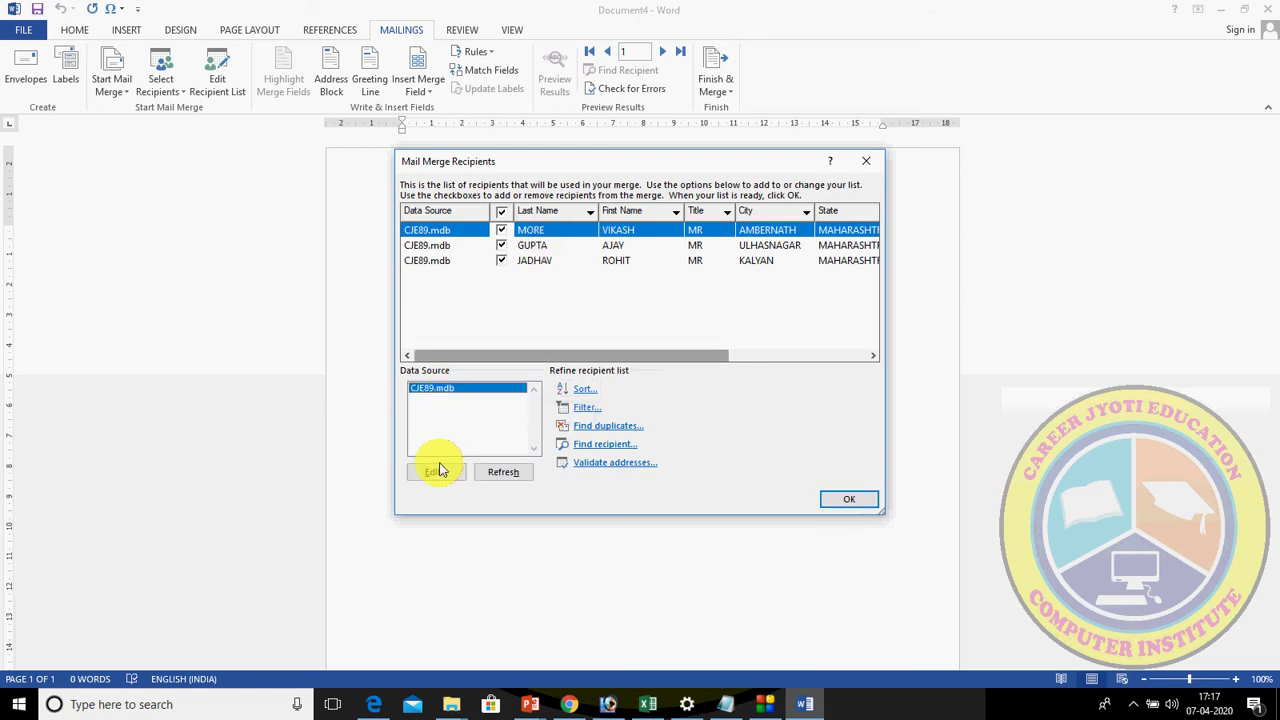
pyautogui.click(523, 304)
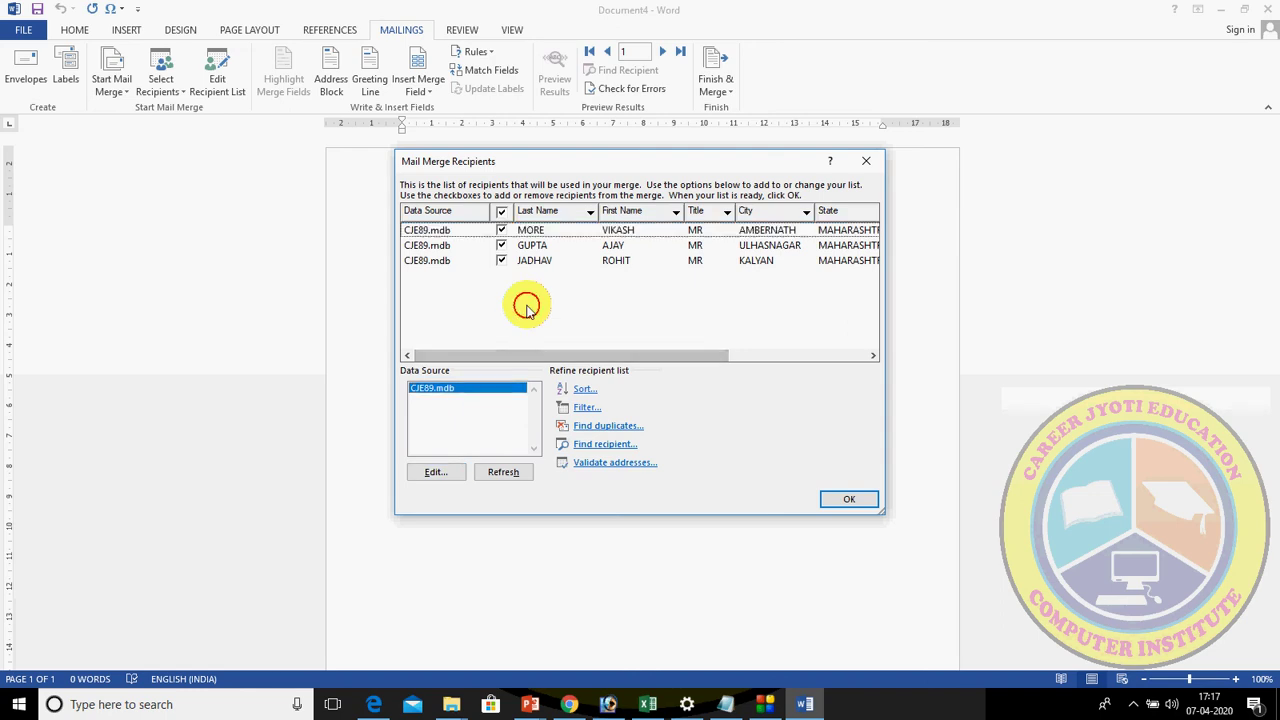
pyautogui.click(503, 246)
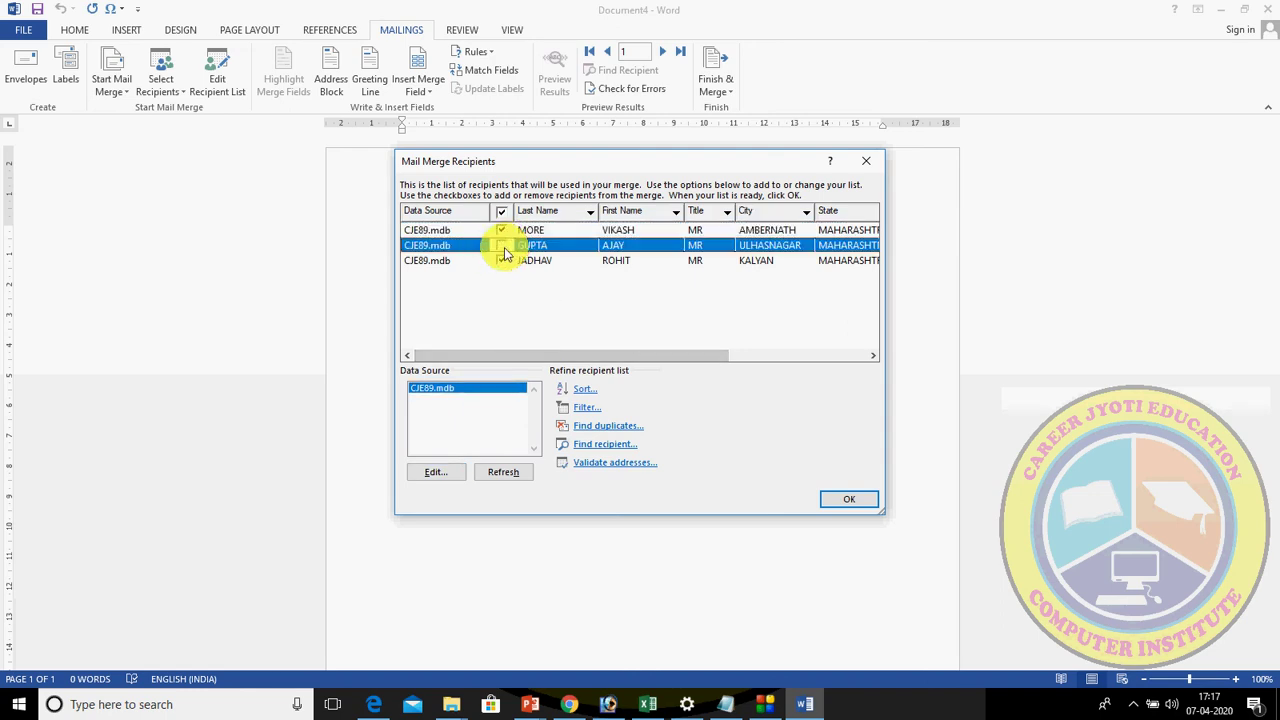
pyautogui.click(502, 247)
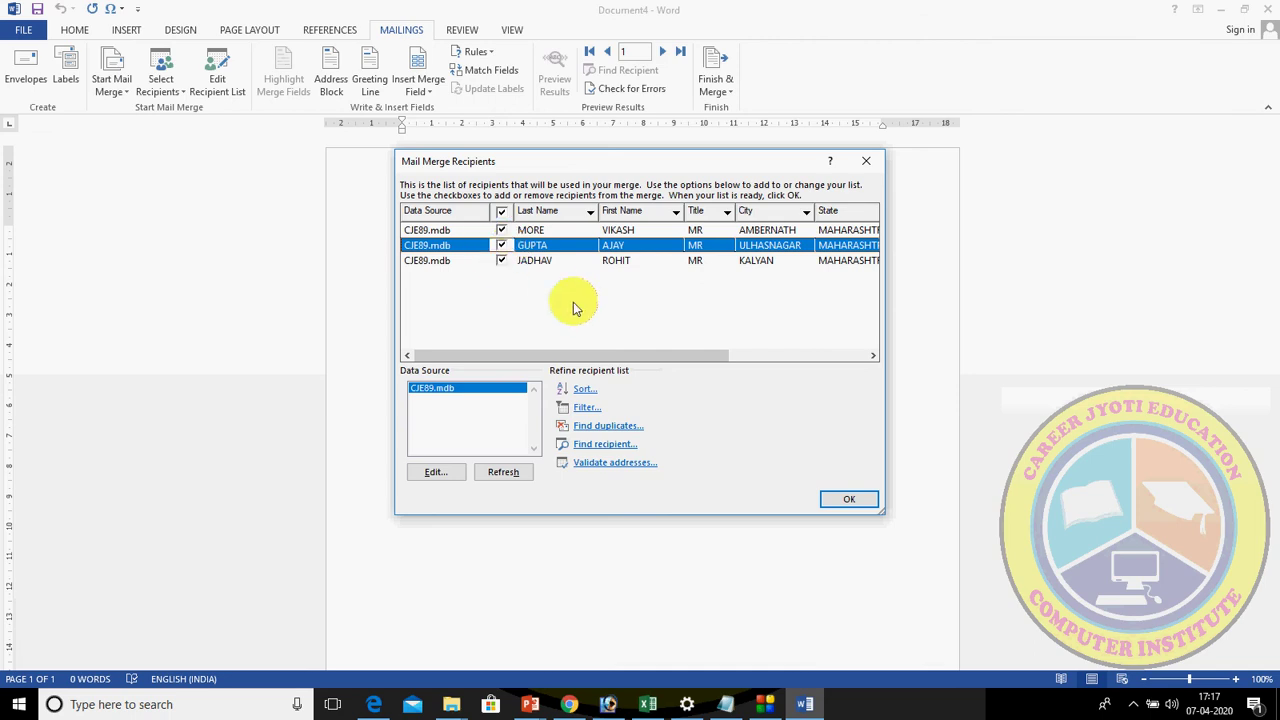
pyautogui.click(841, 503)
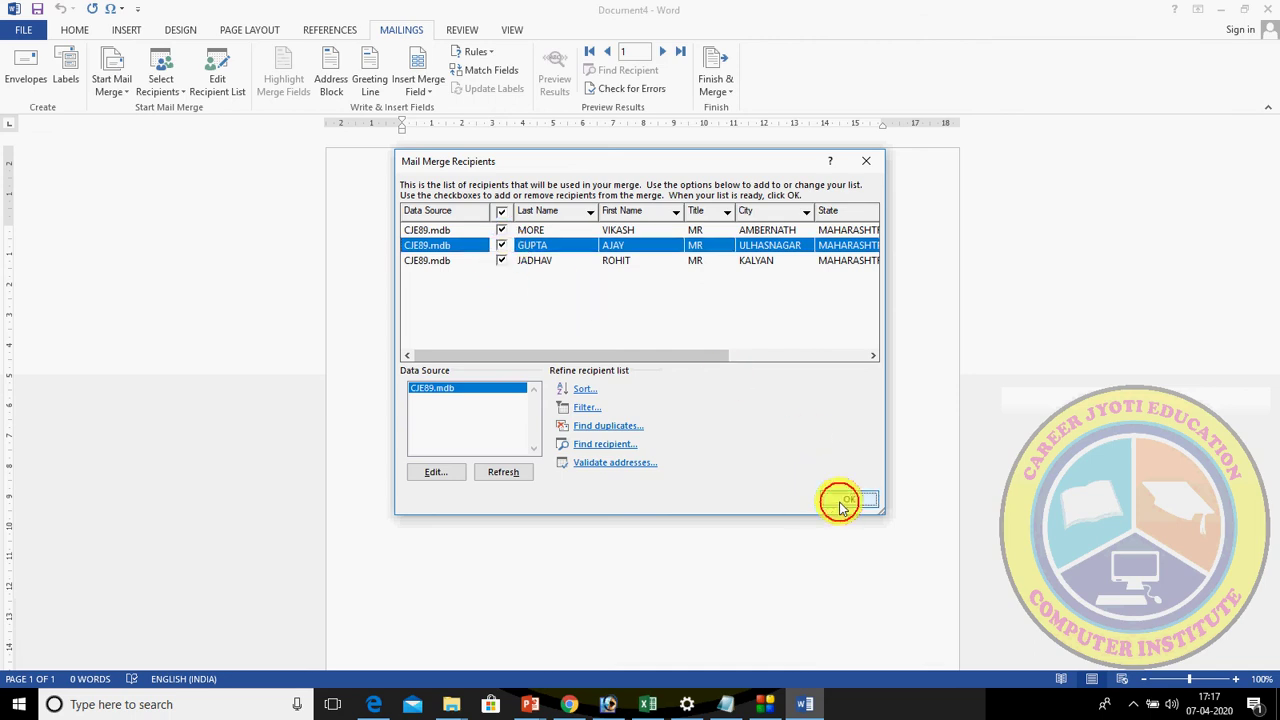
pyautogui.click(224, 82)
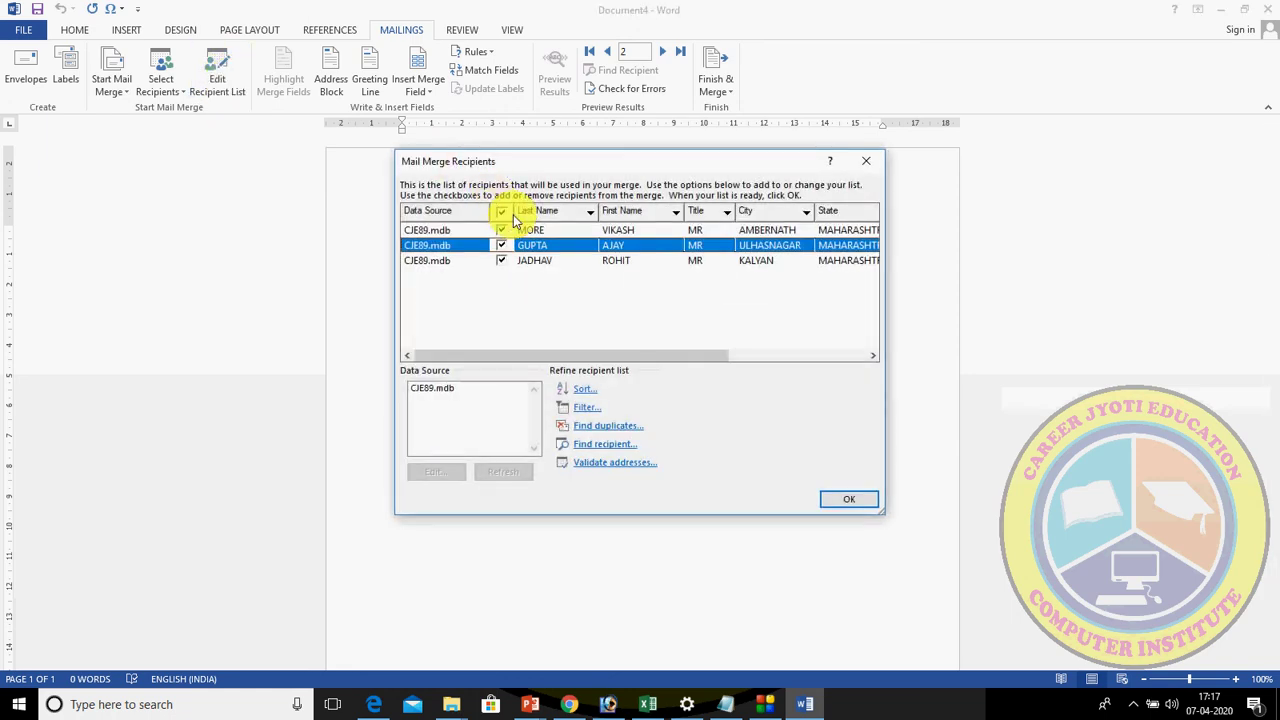
pyautogui.click(866, 161)
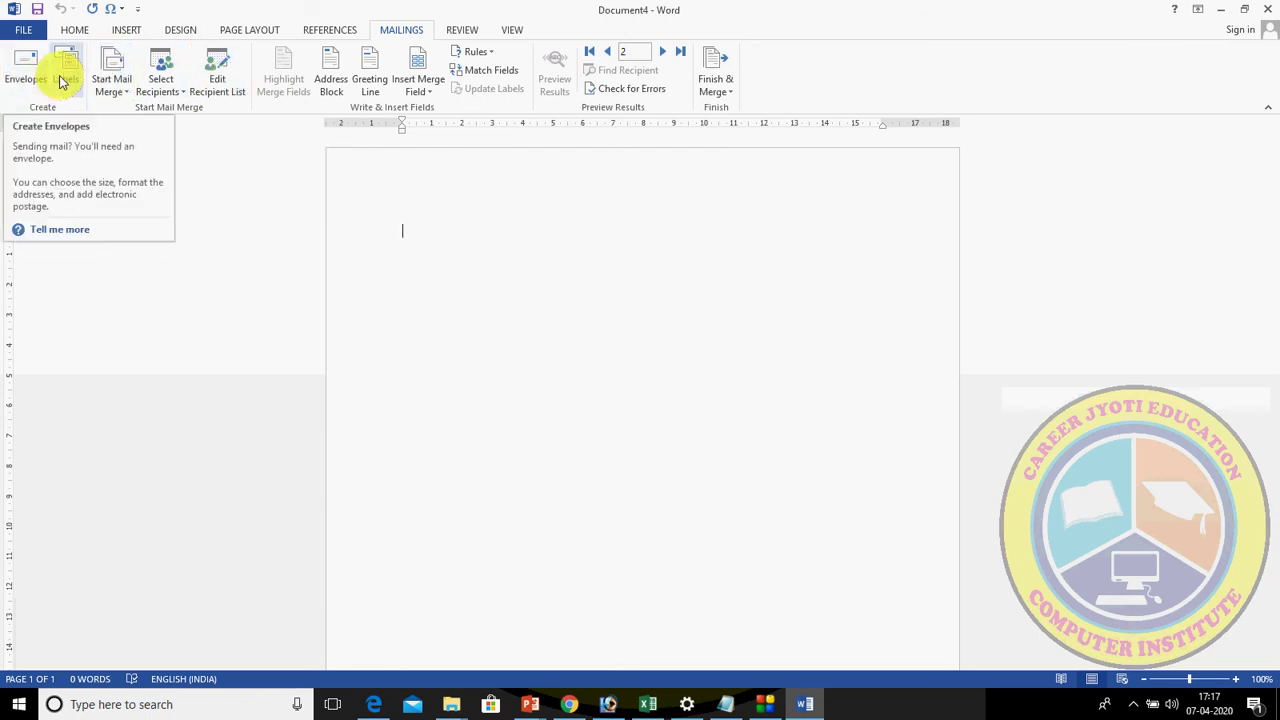
pyautogui.click(110, 80)
pyautogui.click(424, 240)
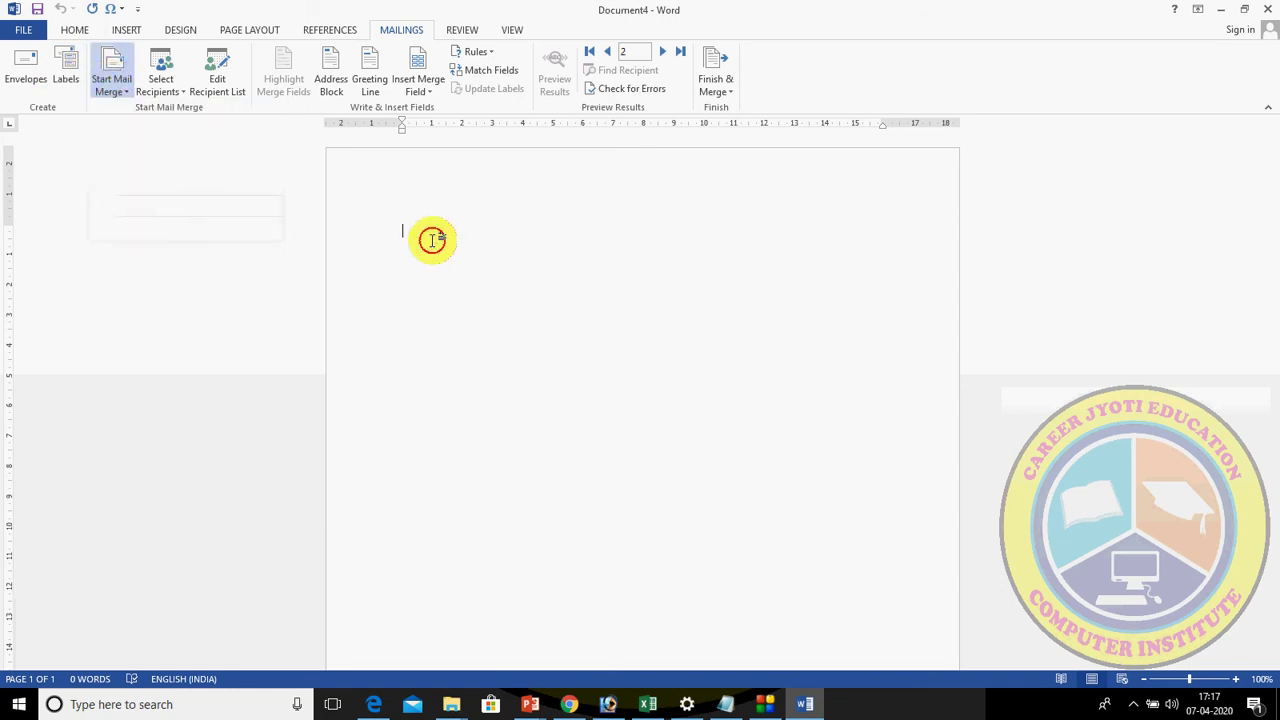
pyautogui.click(176, 96)
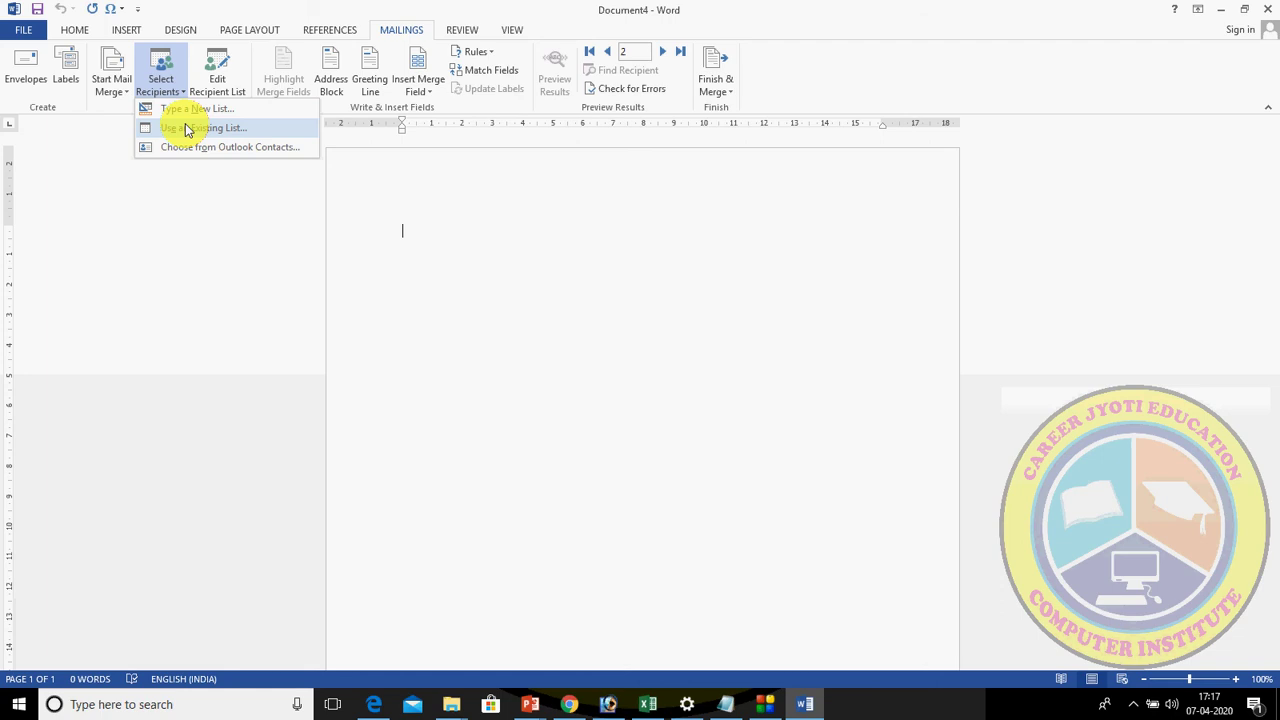
pyautogui.click(383, 234)
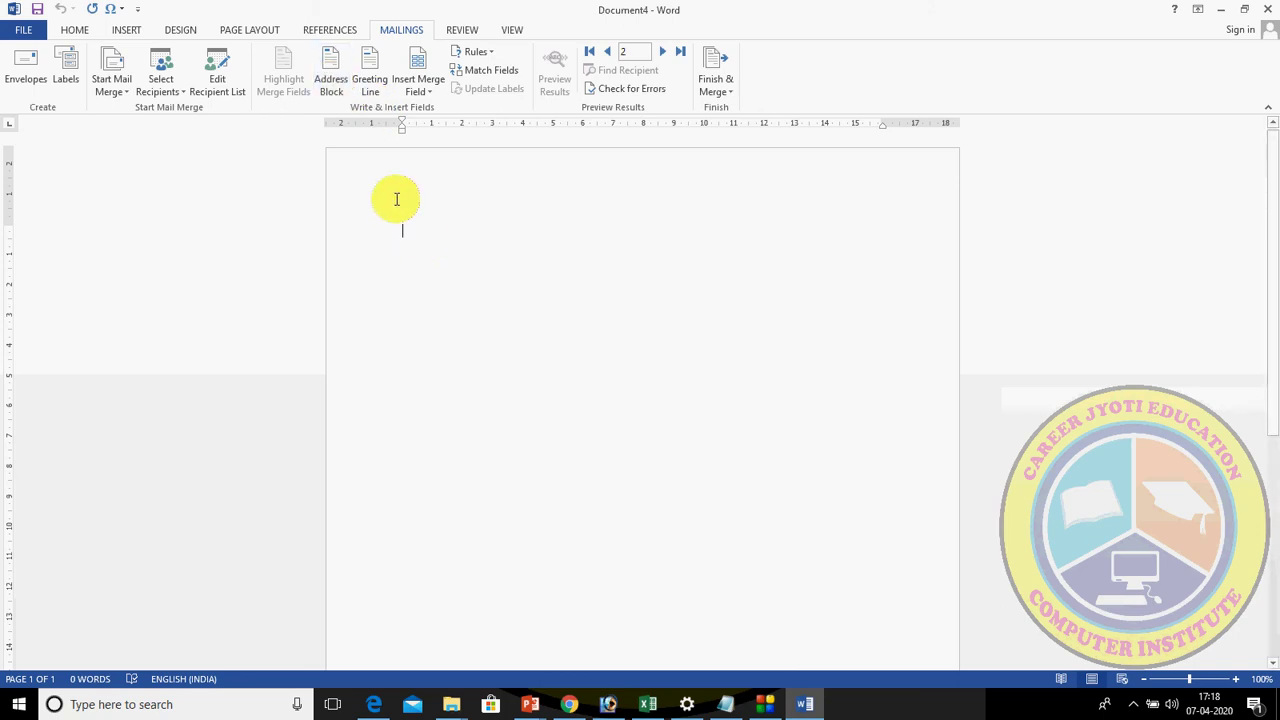
# - Insert an address block with the 'Mr. Joshua Randall Jr.' name format at the top of the letter
pyautogui.click(331, 76)
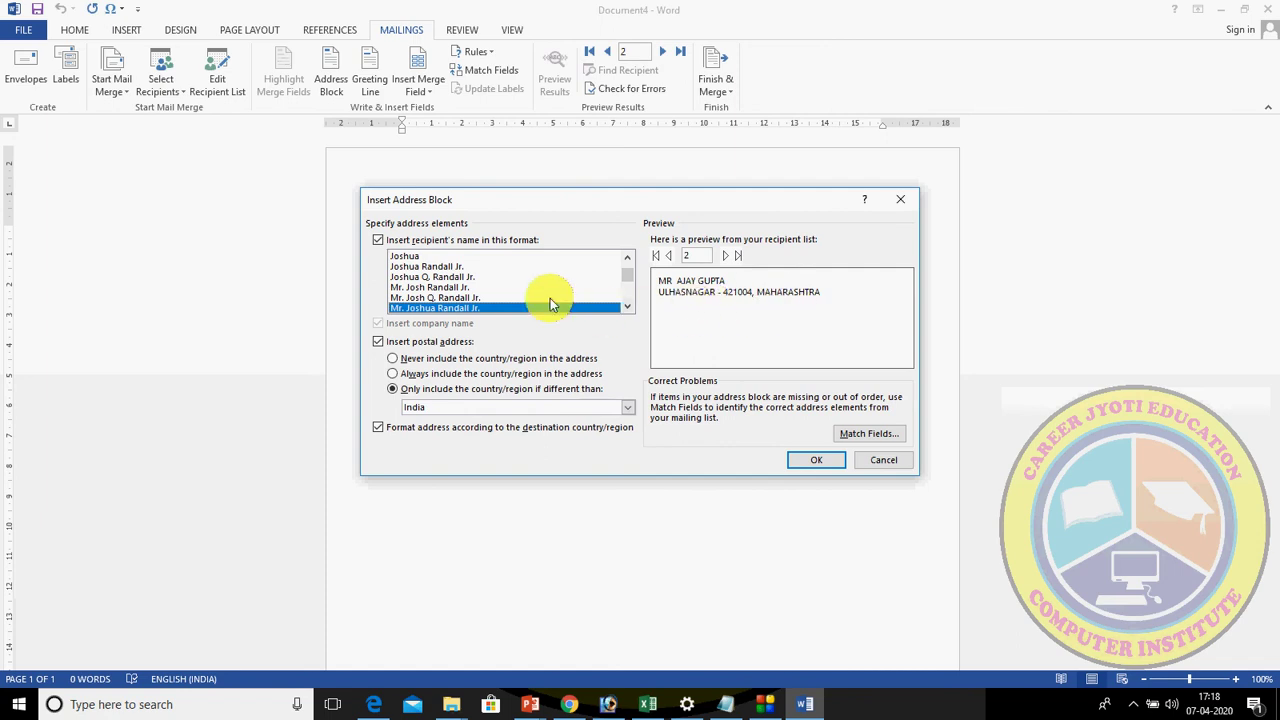
pyautogui.click(445, 287)
pyautogui.click(461, 308)
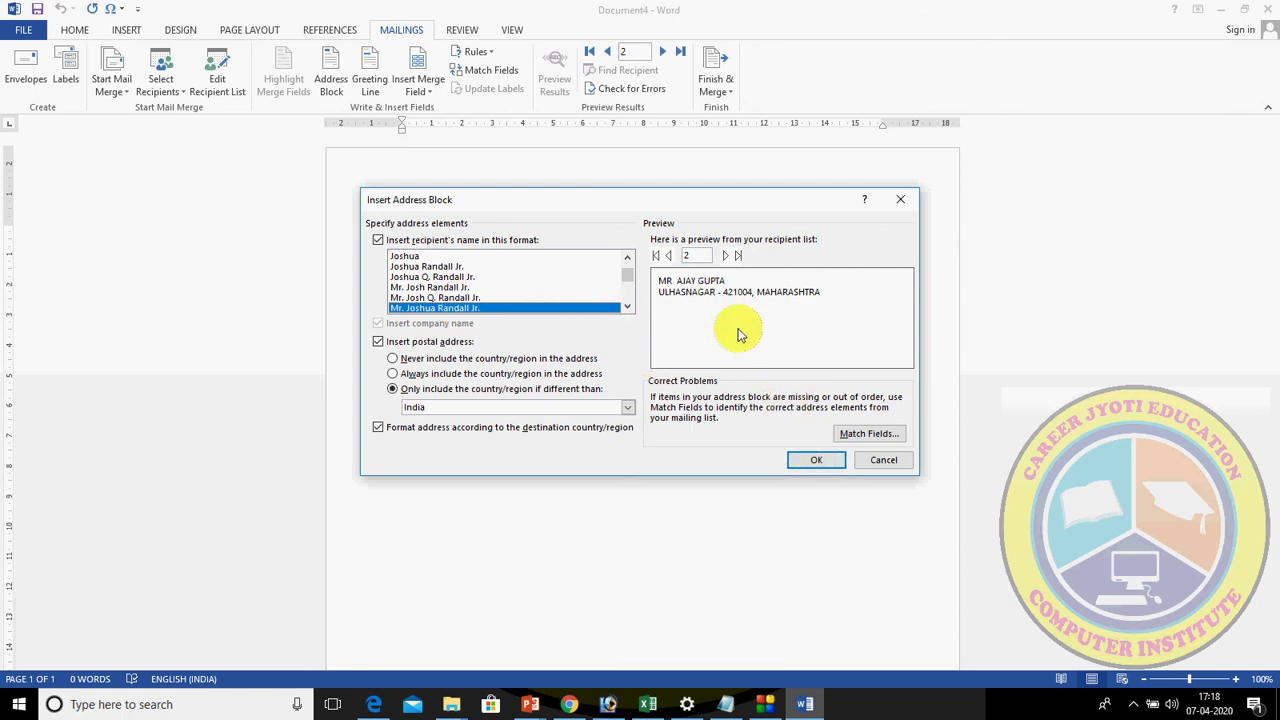
pyautogui.click(883, 460)
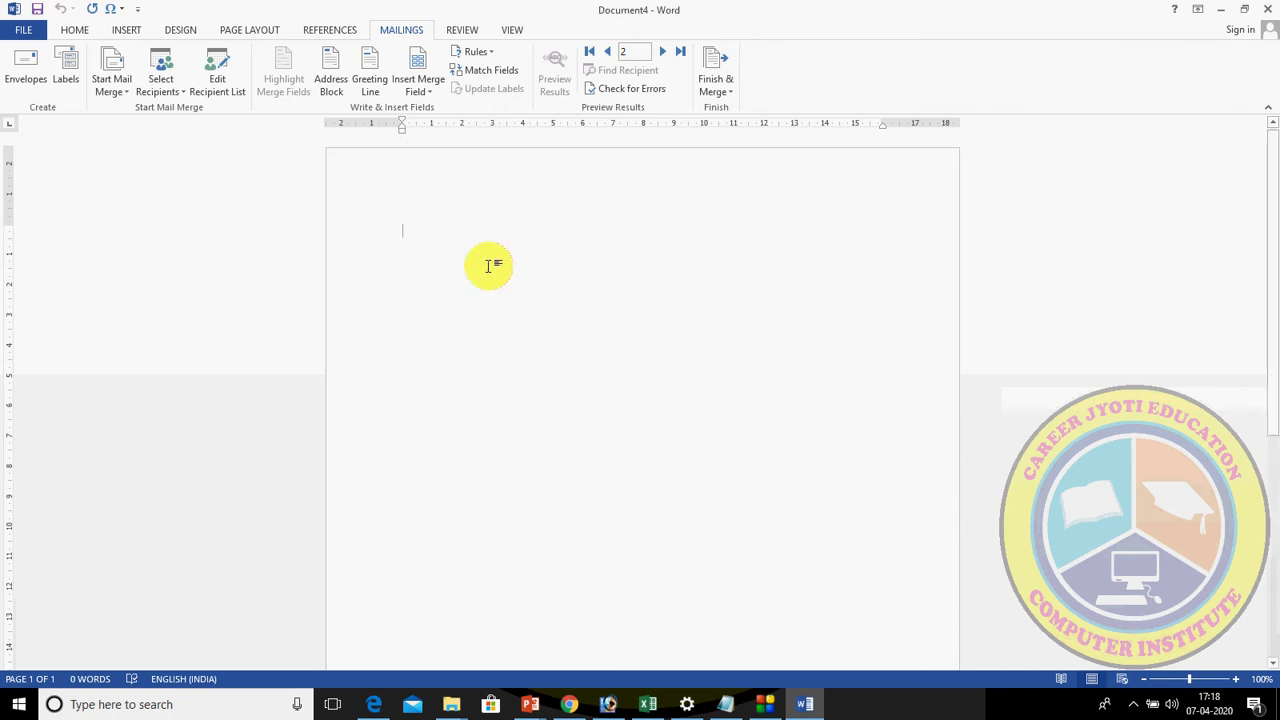
pyautogui.click(334, 70)
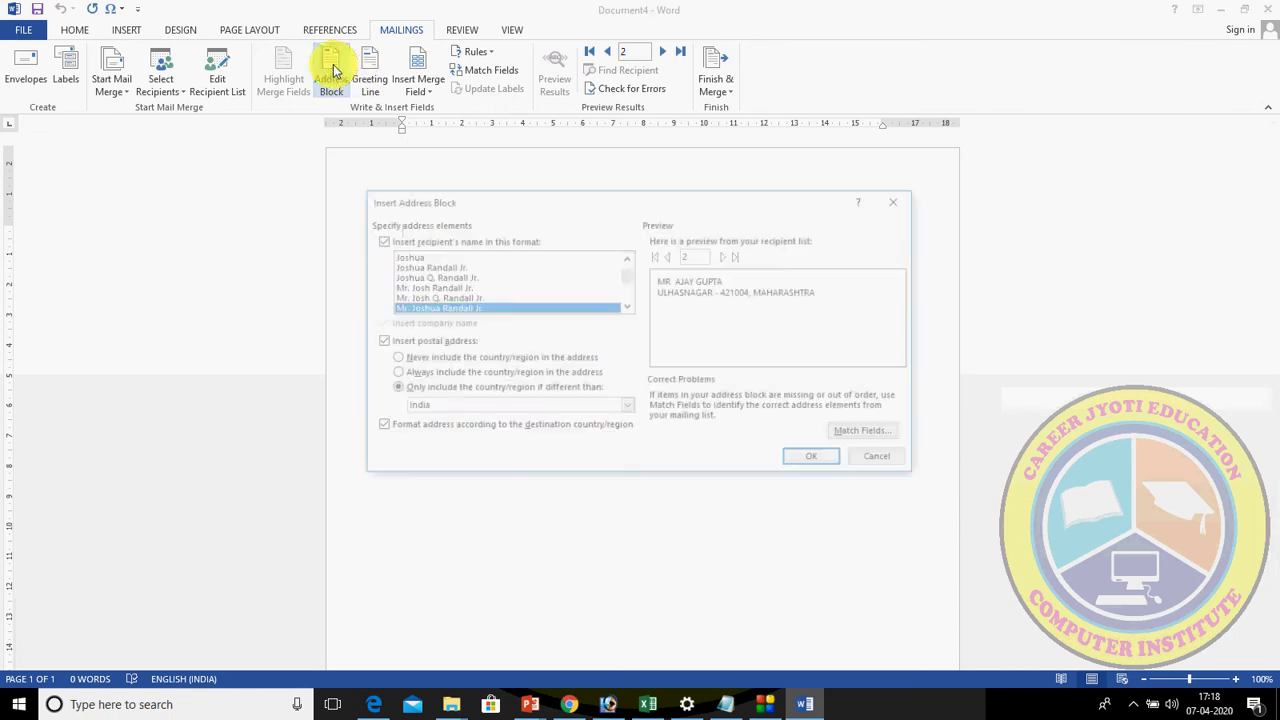
pyautogui.click(822, 462)
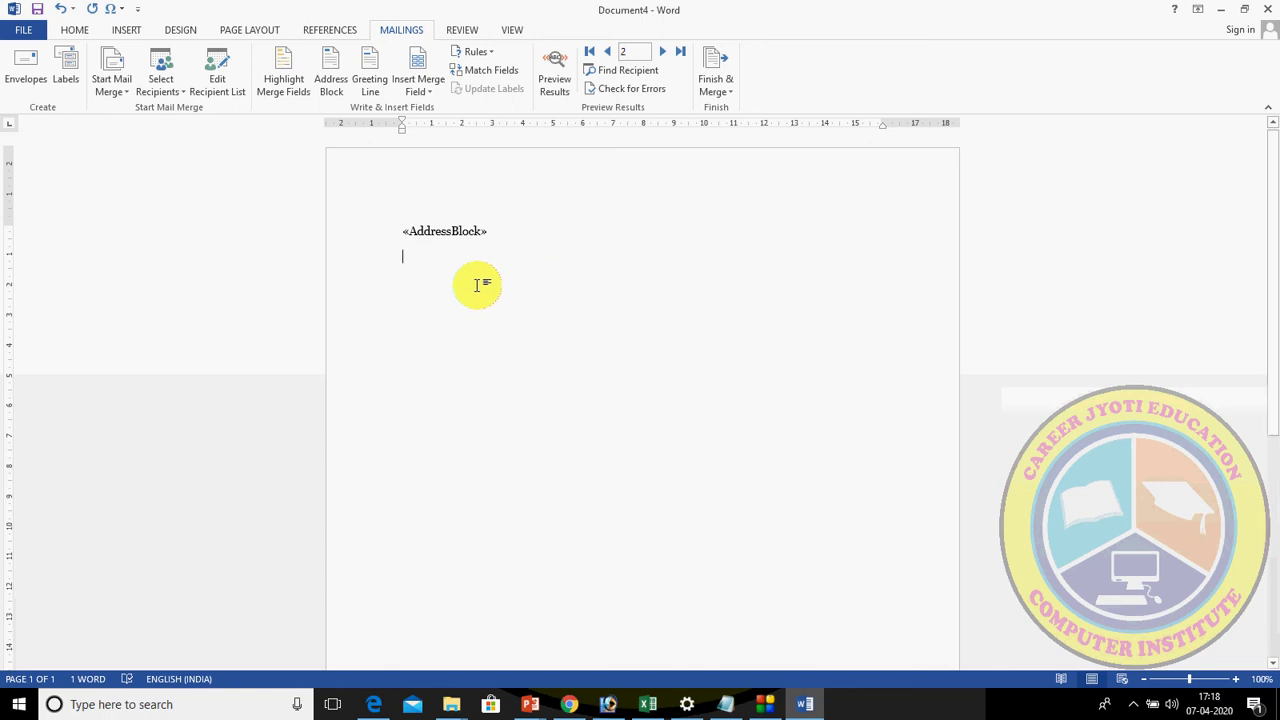
# - Type 'SUBJECT :-' with a dashed rule under «AddressBlock», leaving an empty line below
pyautogui.write('s')
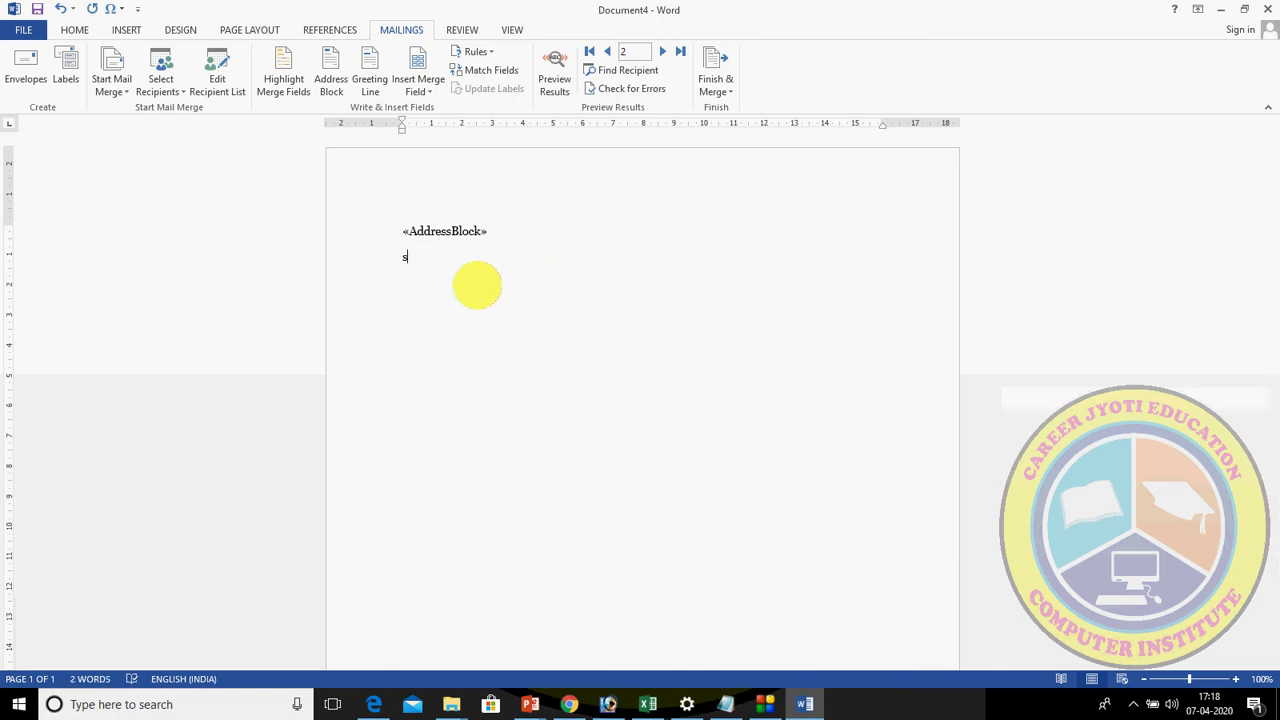
pyautogui.press('BackSpace')
pyautogui.write('S')
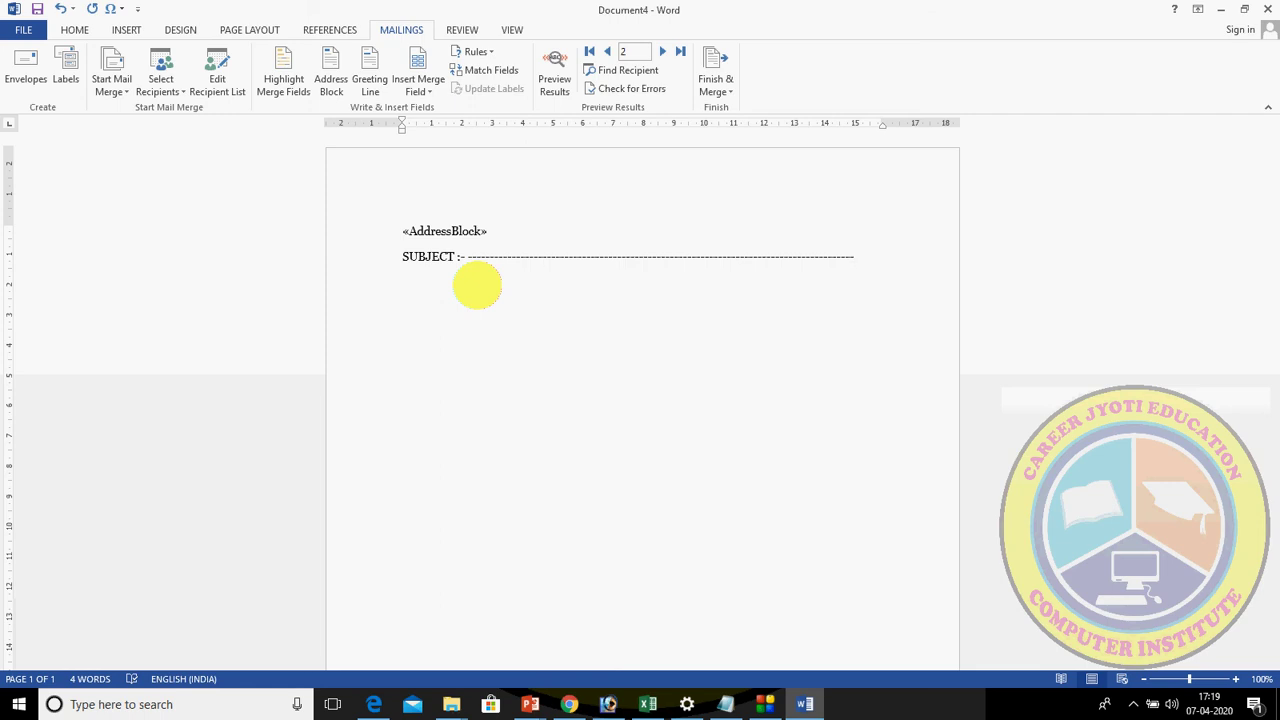
pyautogui.press('Return')
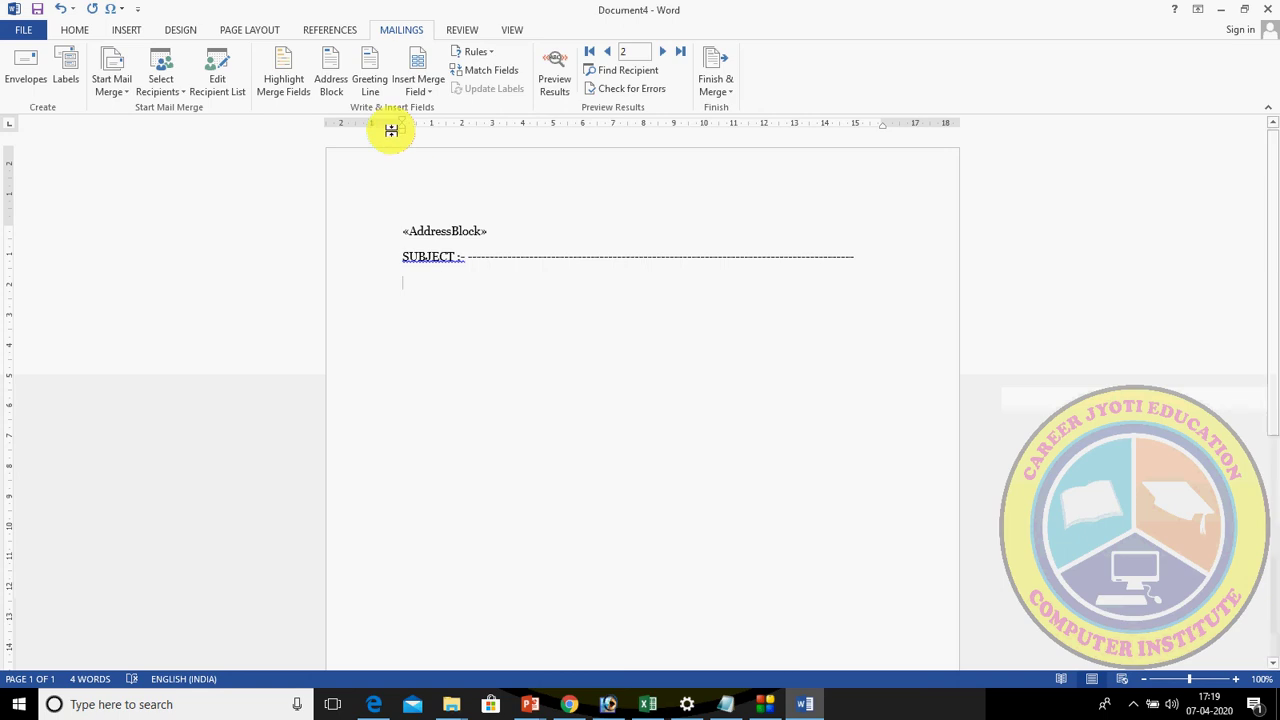
pyautogui.click(409, 284)
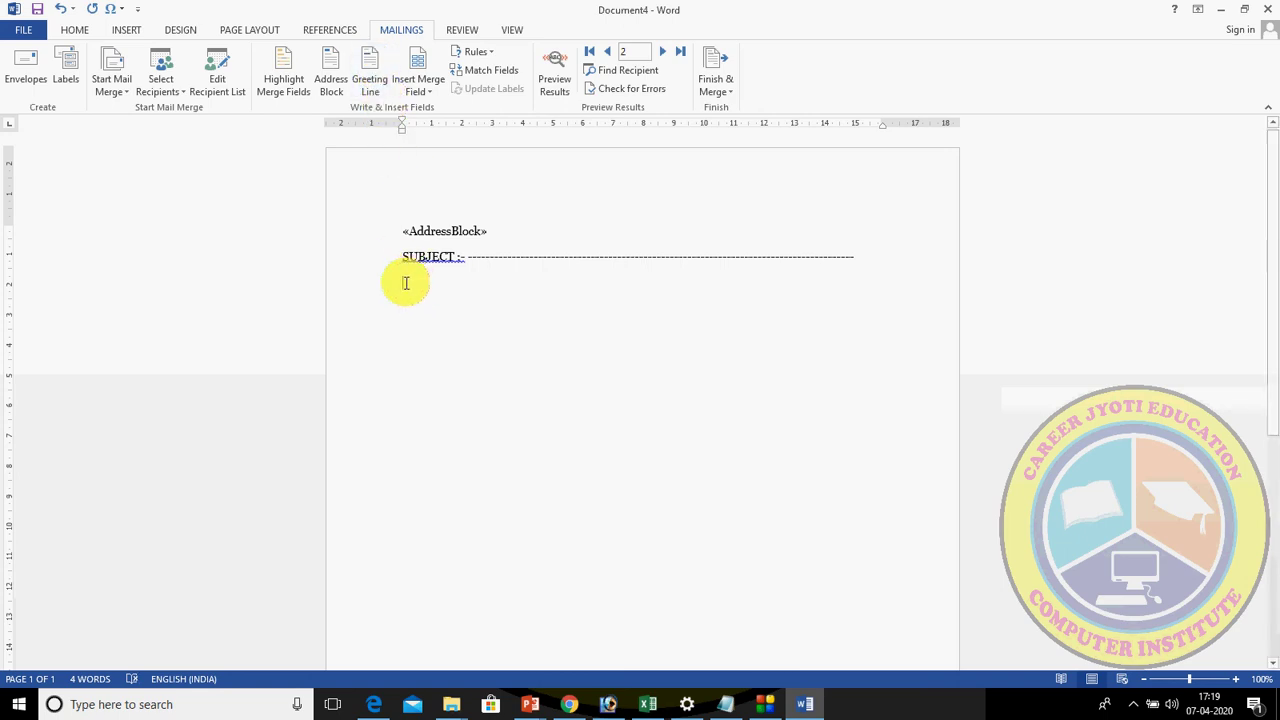
# - Insert a greeting line using the 'Mr. Josh Randall Jr.' name format below the SUBJECT line
pyautogui.click(371, 72)
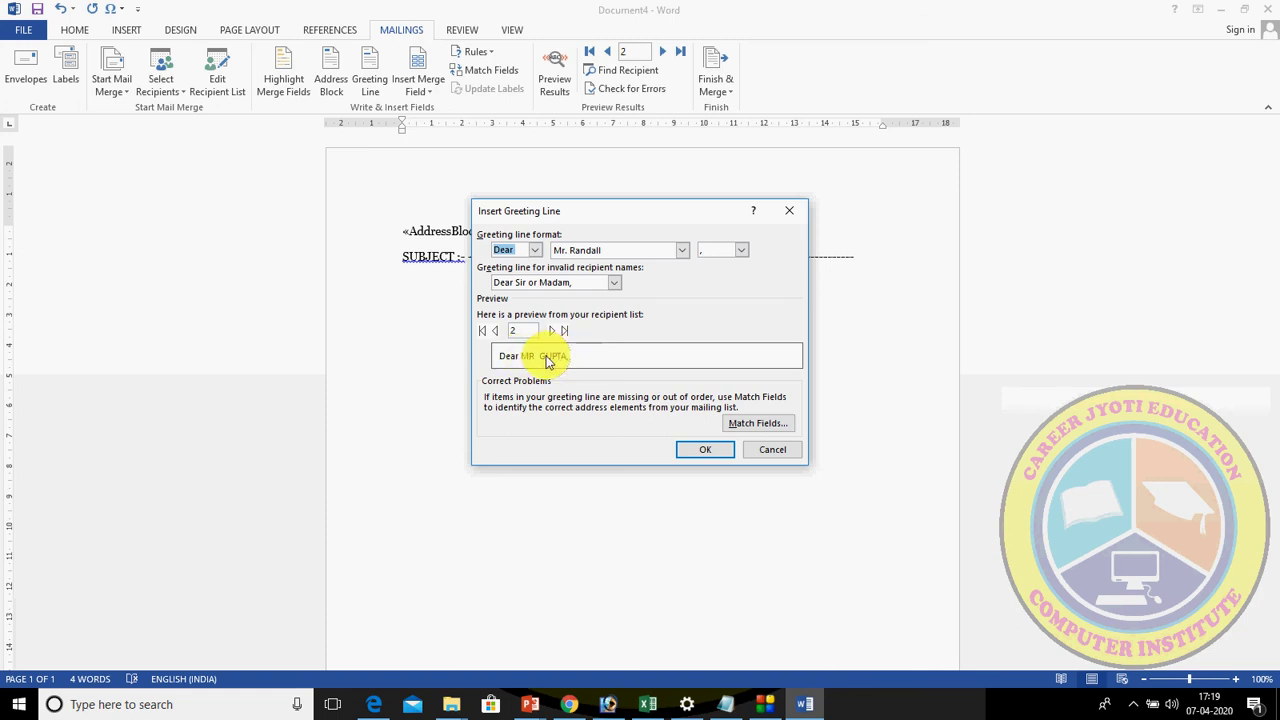
pyautogui.click(682, 250)
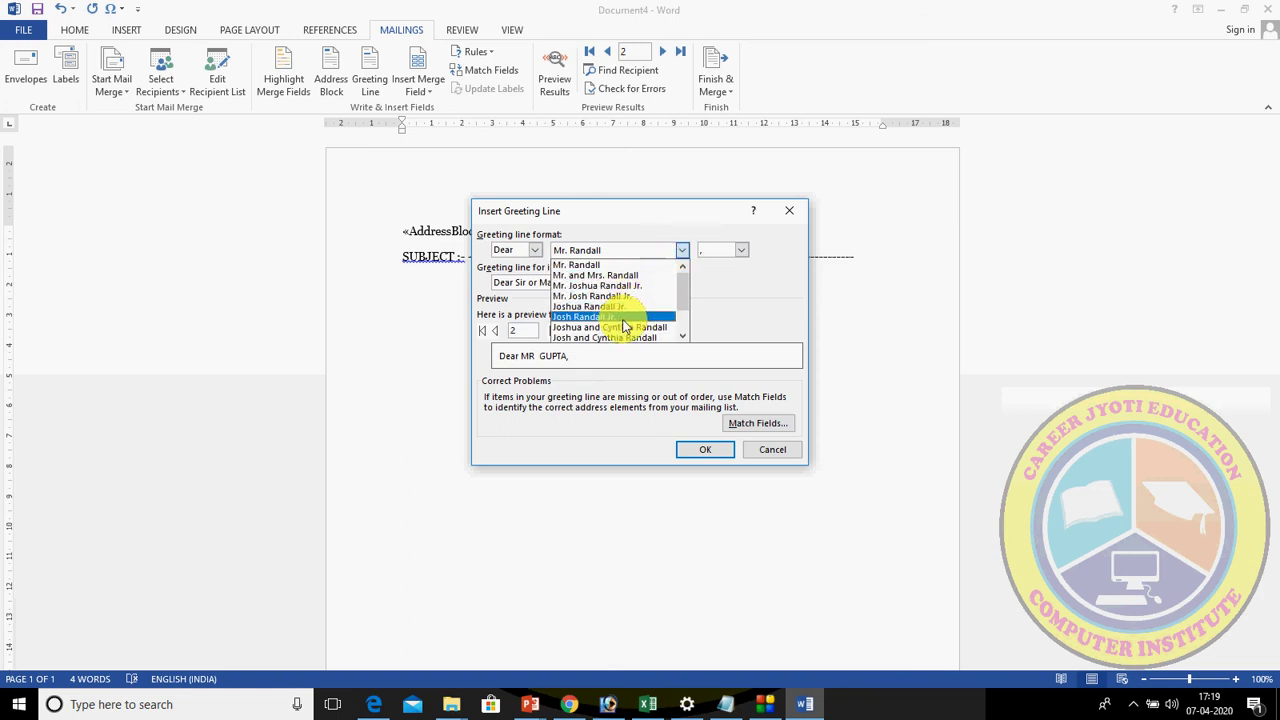
pyautogui.click(614, 297)
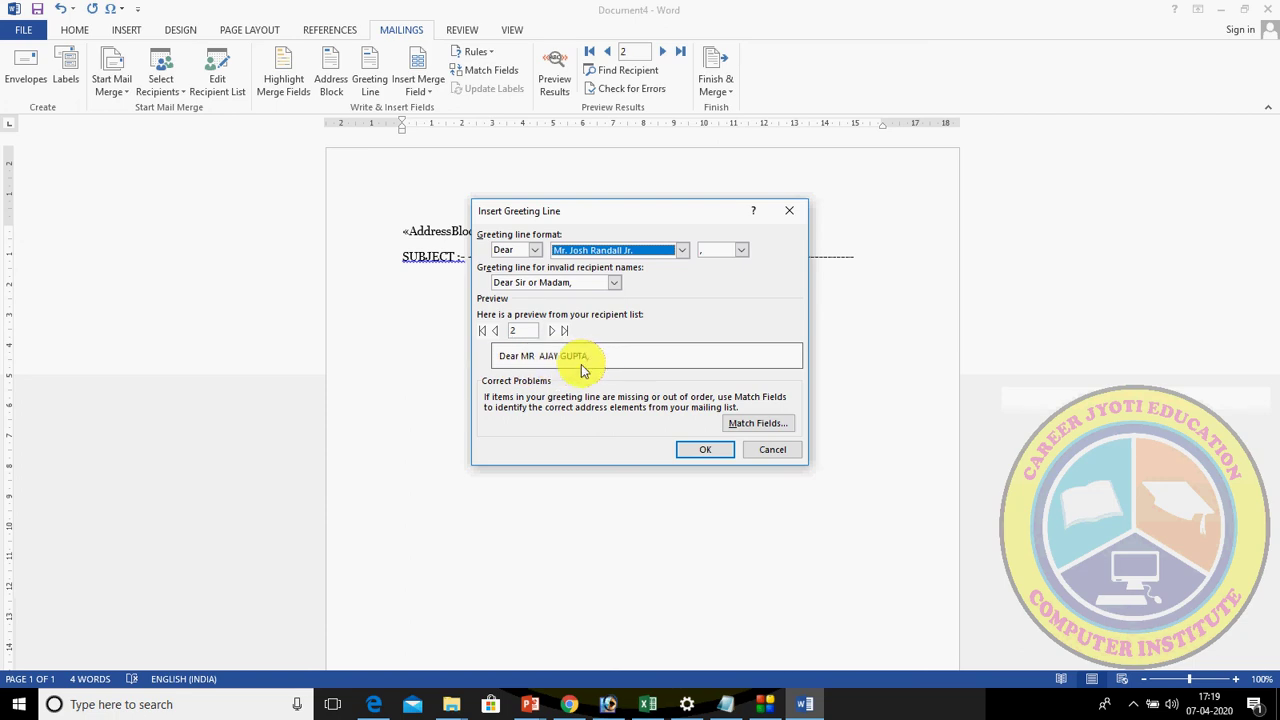
pyautogui.click(686, 454)
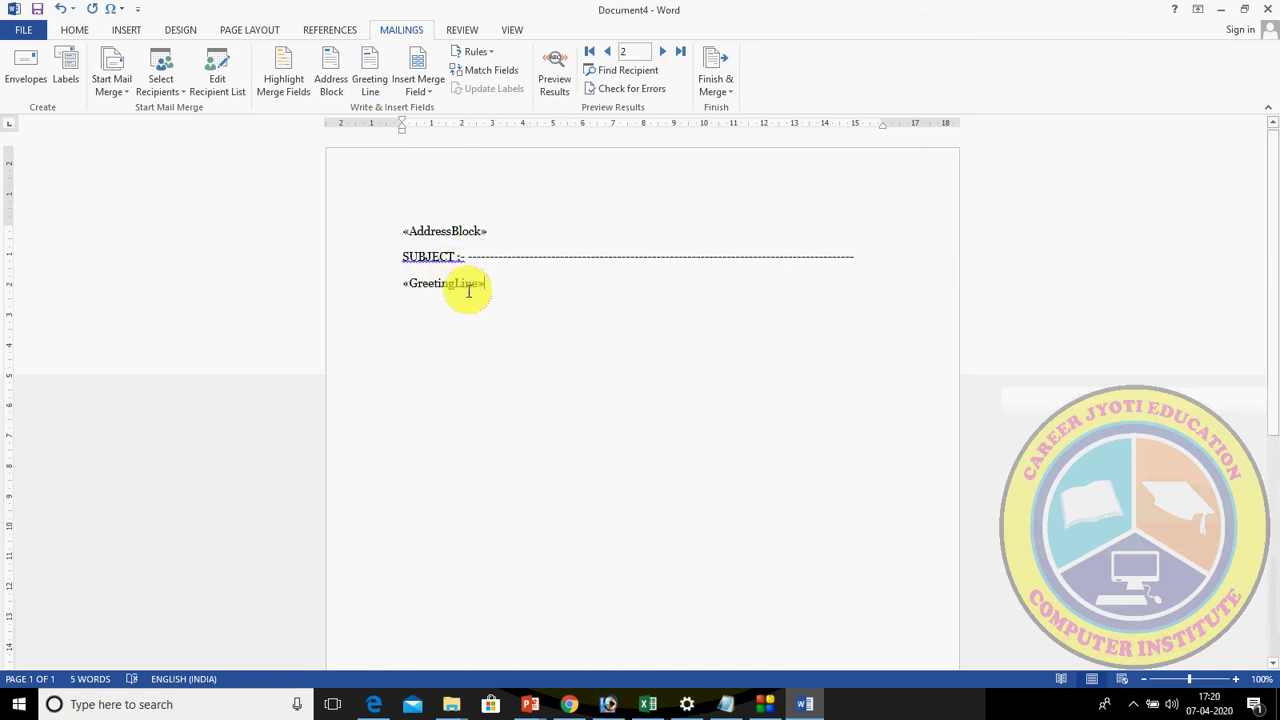
# - Generate five paragraphs of sample body text with =RAND() below «GreetingLine»
pyautogui.press('Return')
pyautogui.write('=RAND()')
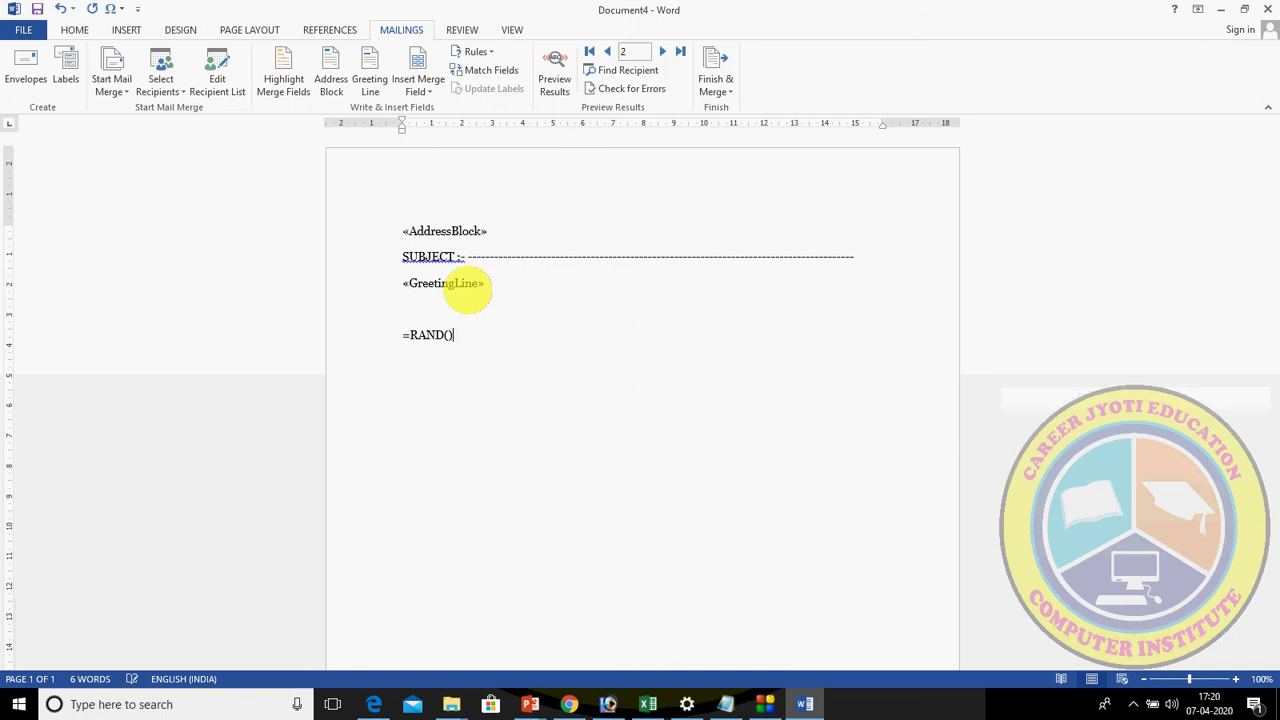
pyautogui.press('Return')
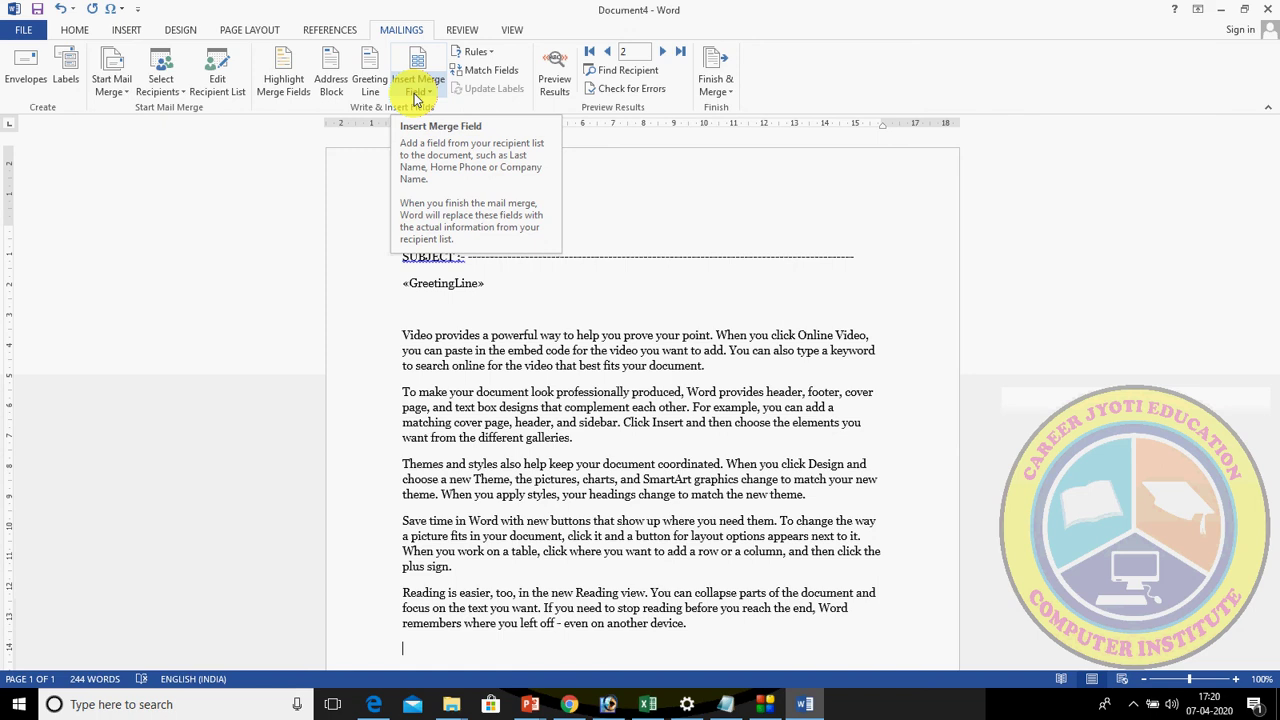
pyautogui.click(416, 92)
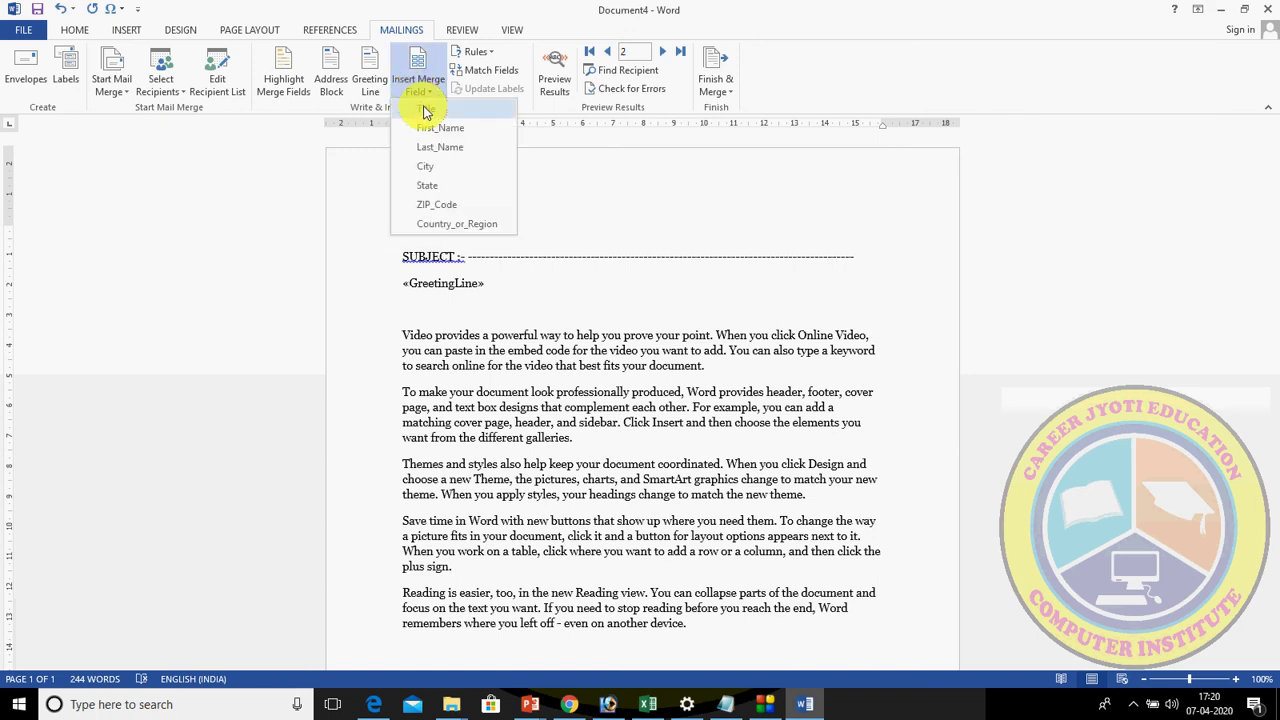
# - Add a closing line of «Title» «First_Name» «Last_Name» merge fields after the body text
pyautogui.click(424, 112)
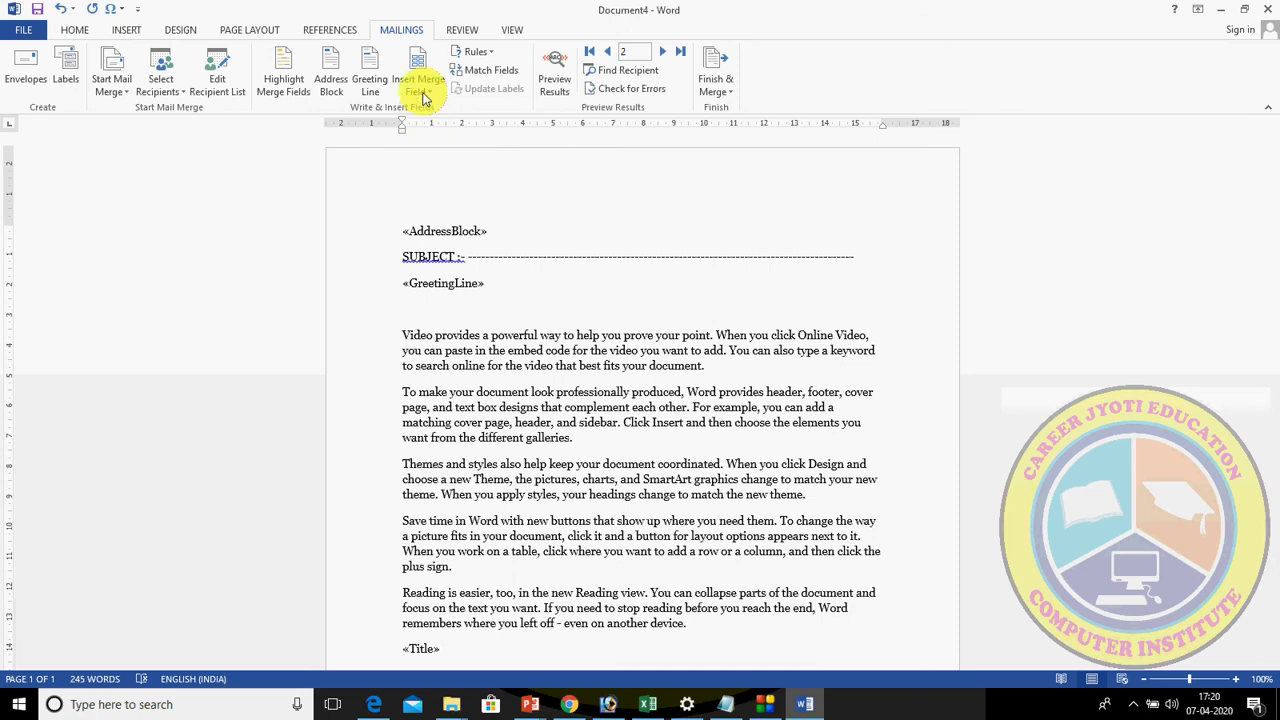
pyautogui.click(425, 92)
pyautogui.click(436, 128)
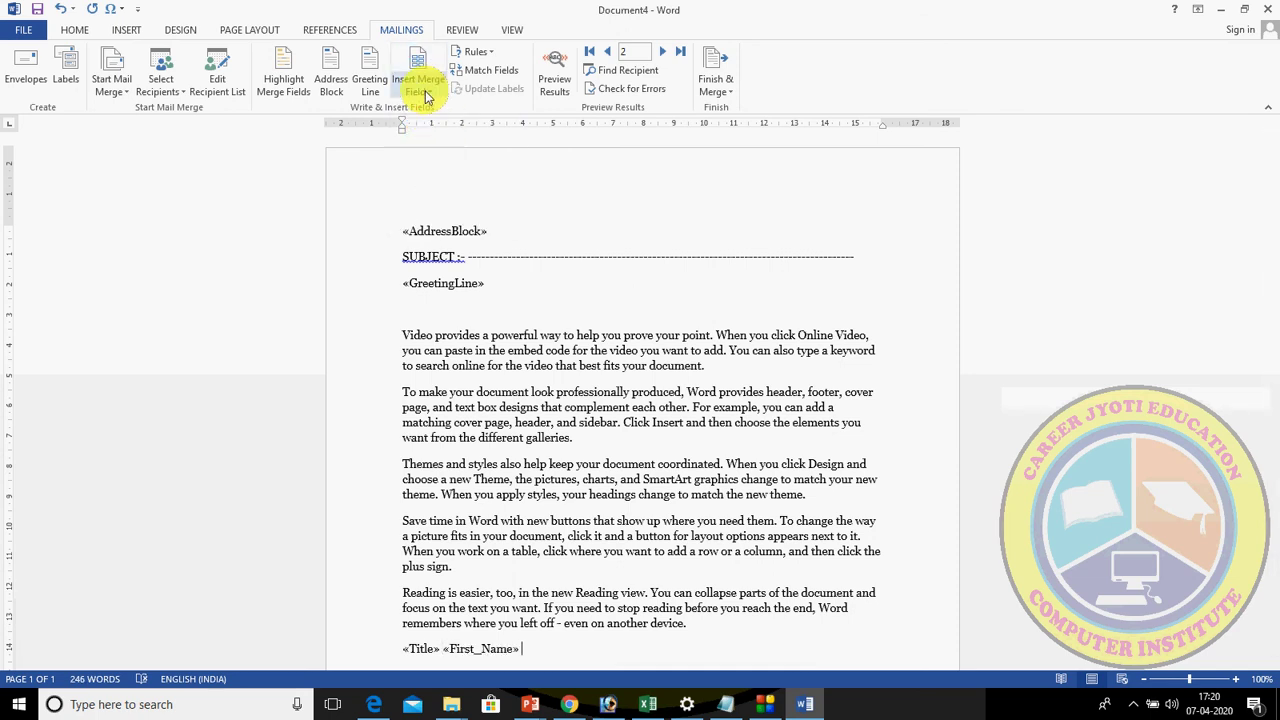
pyautogui.click(425, 92)
pyautogui.click(437, 148)
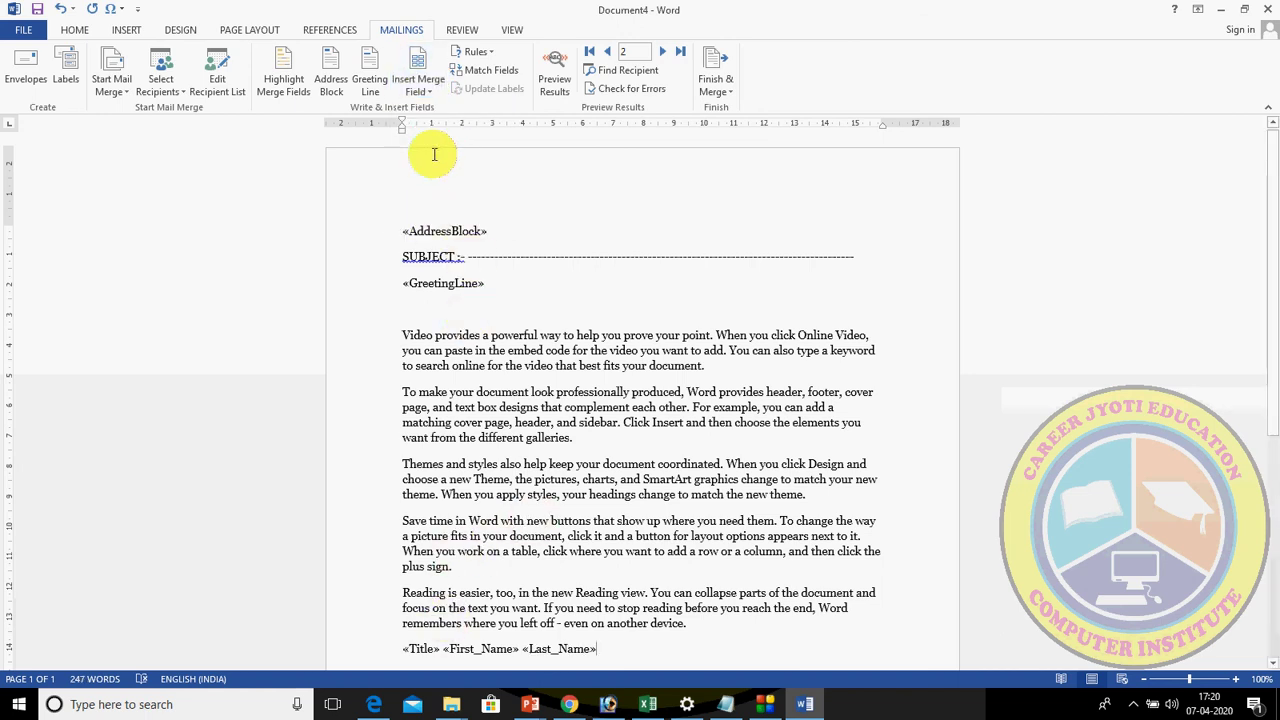
pyautogui.click(424, 94)
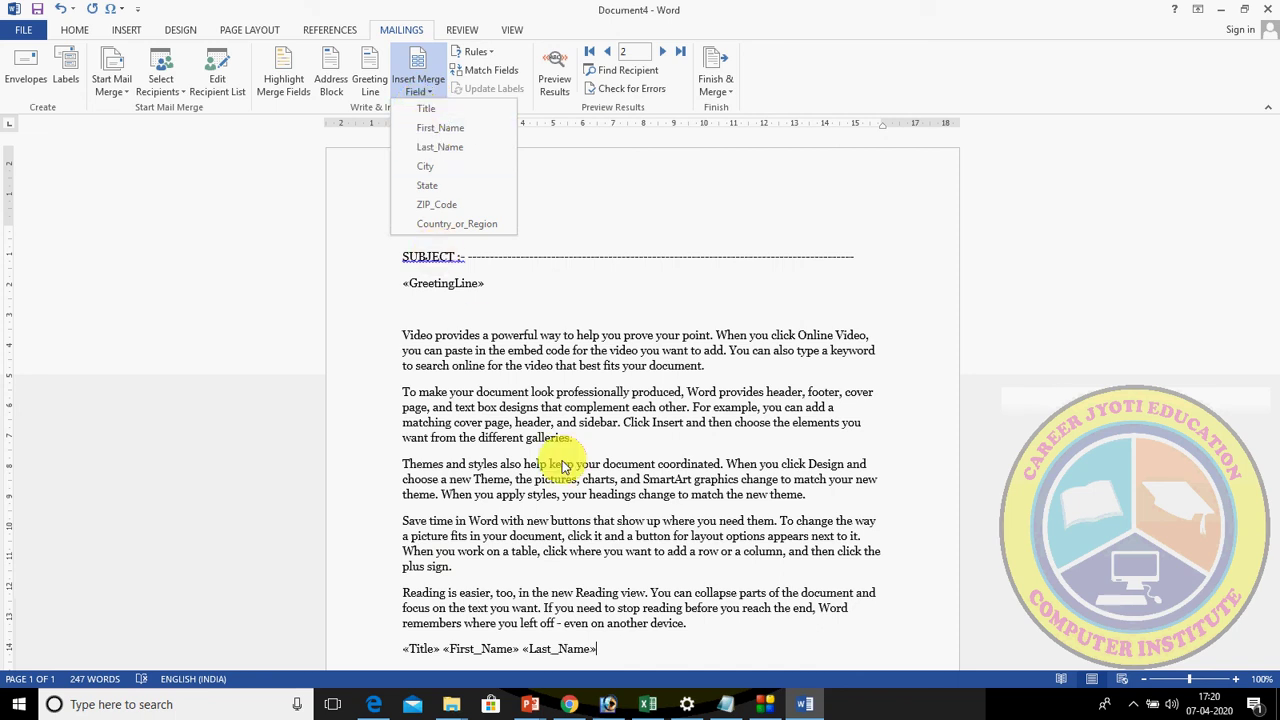
pyautogui.click(603, 602)
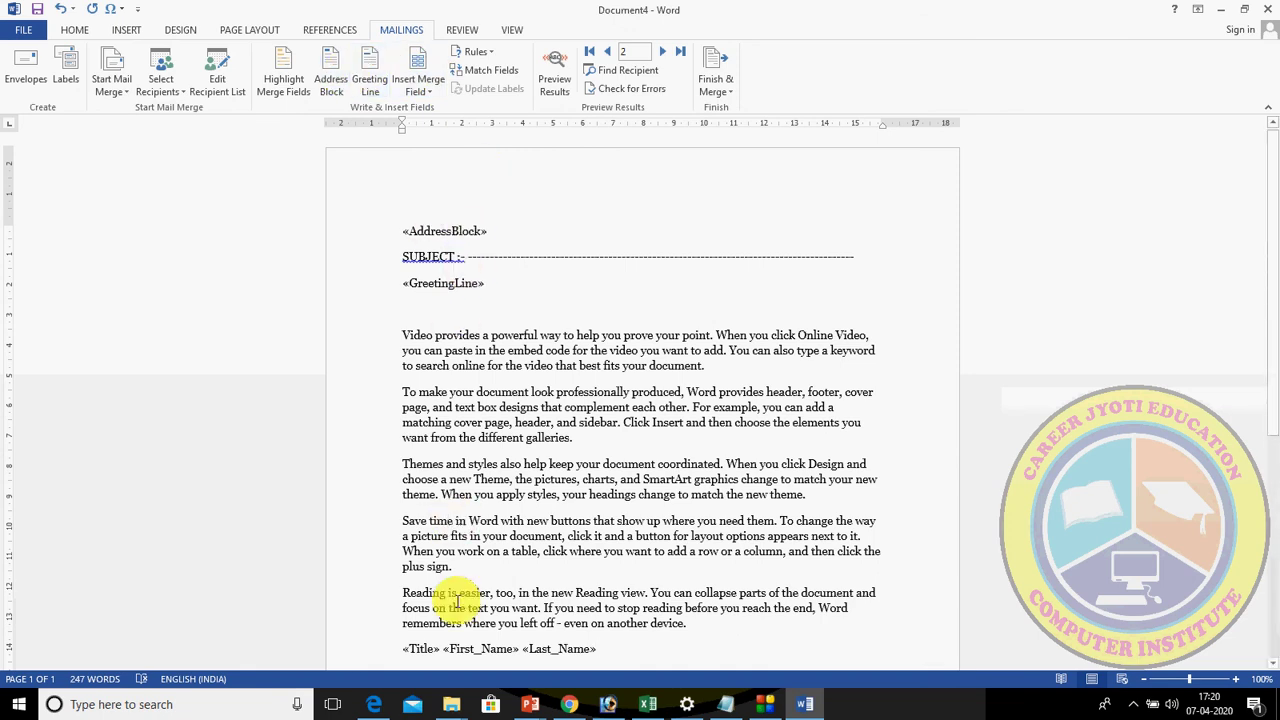
# - Turn on Highlight Merge Fields, toggling the grey shading a few times to compare
pyautogui.click(280, 66)
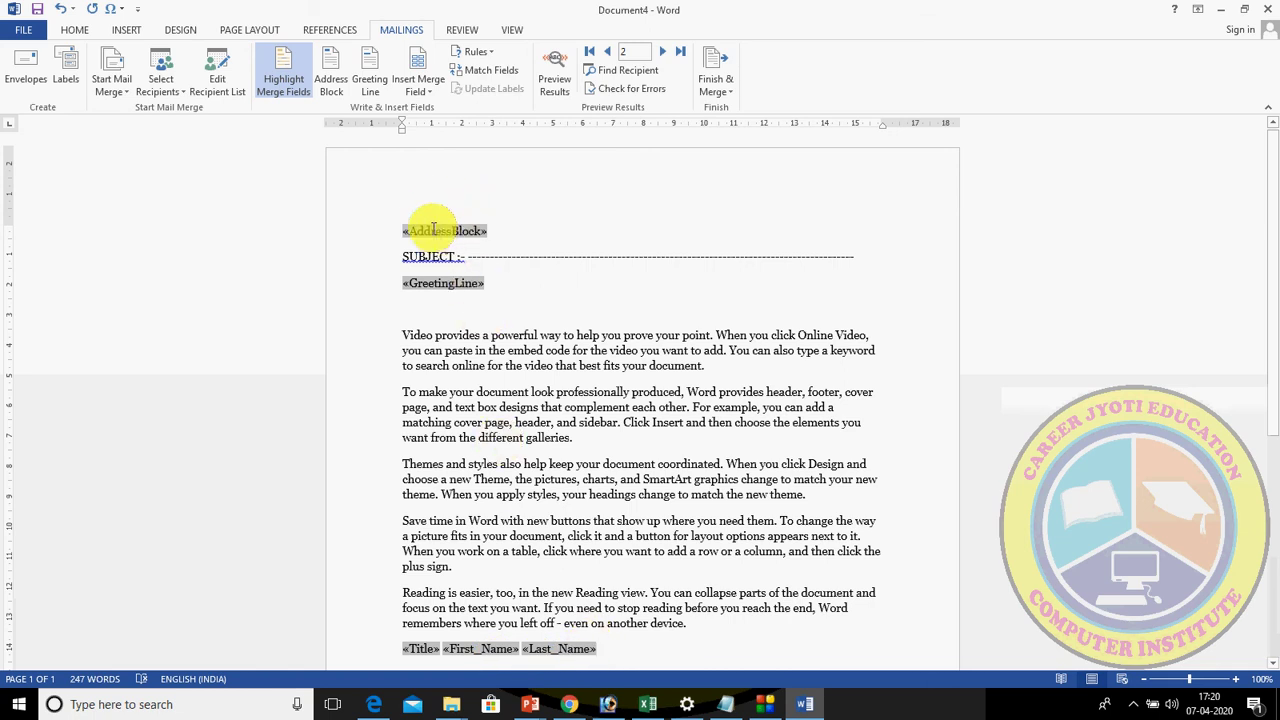
pyautogui.click(296, 62)
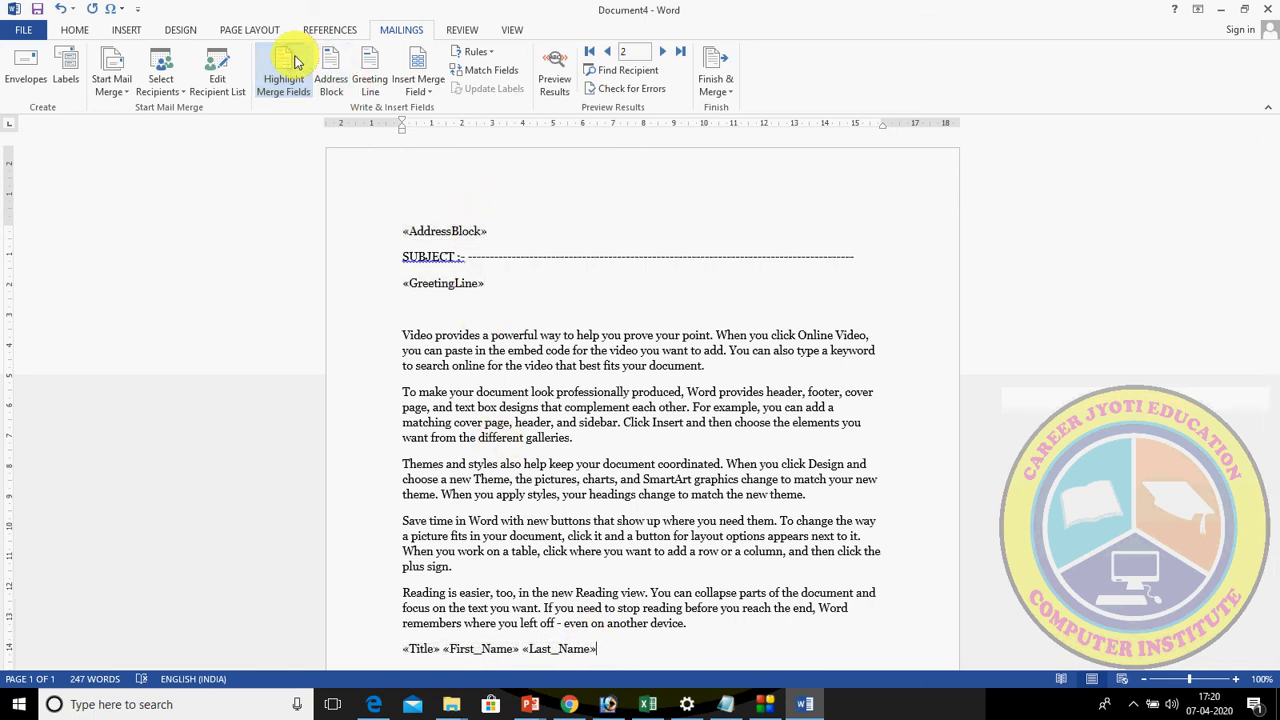
pyautogui.click(296, 62)
pyautogui.click(296, 62)
pyautogui.click(296, 62)
pyautogui.click(296, 62)
pyautogui.click(296, 62)
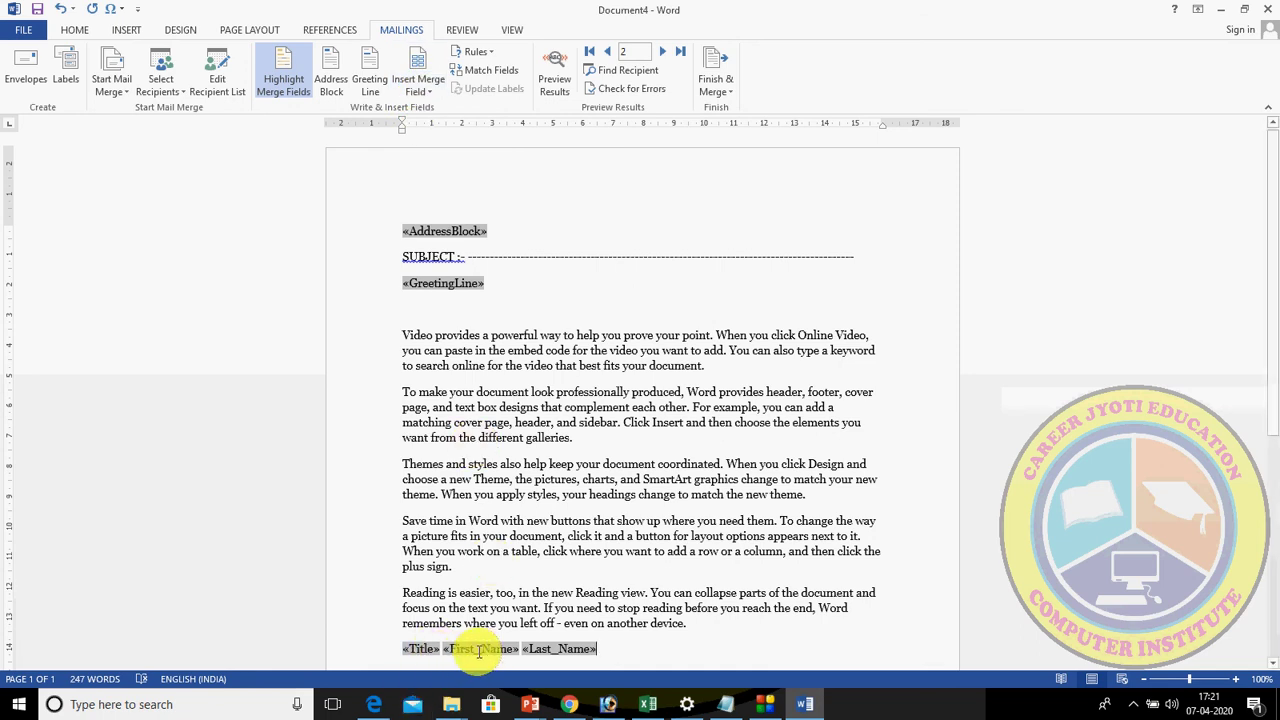
pyautogui.click(420, 91)
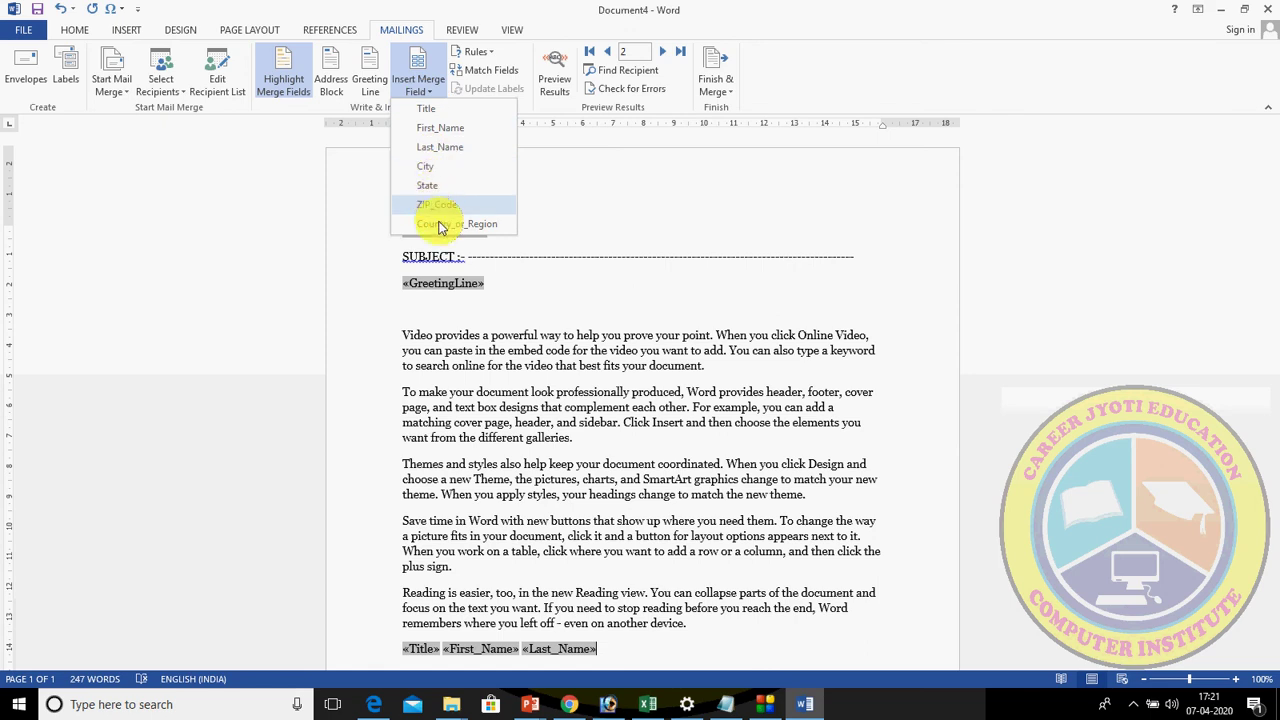
pyautogui.click(340, 122)
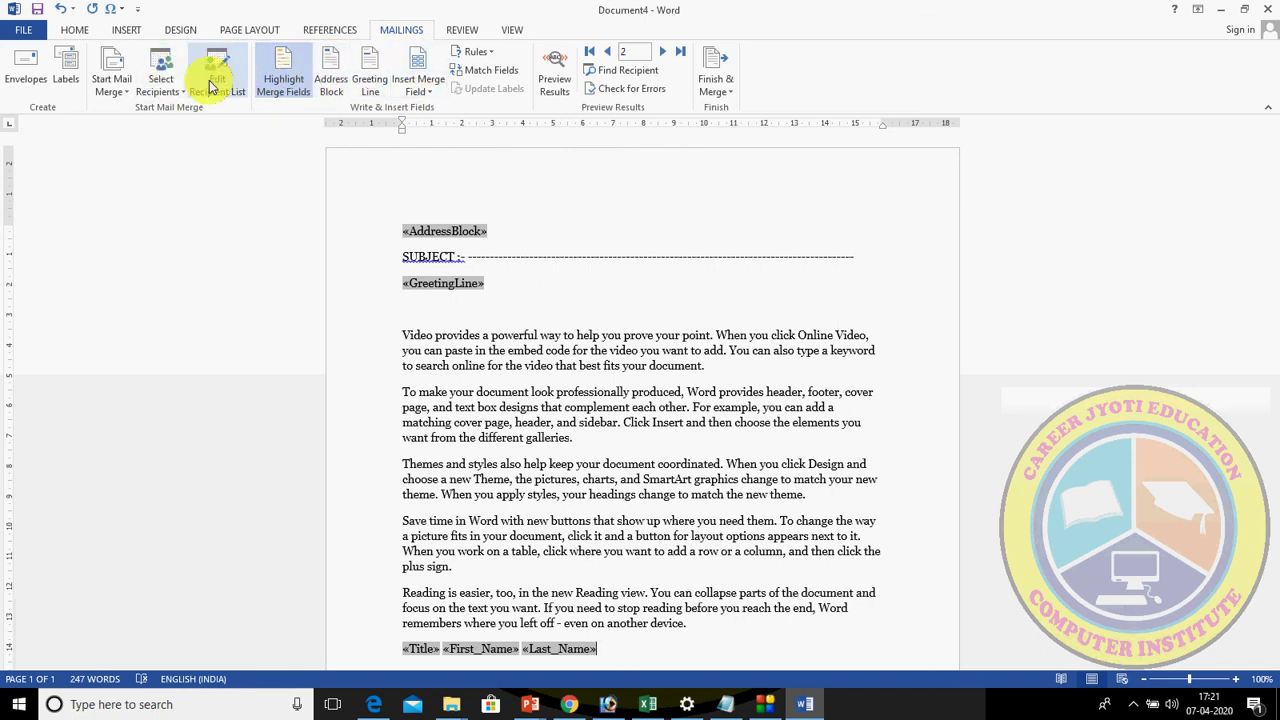
# - Switch the merge-field shading off and back on, leaving it enabled
pyautogui.click(279, 83)
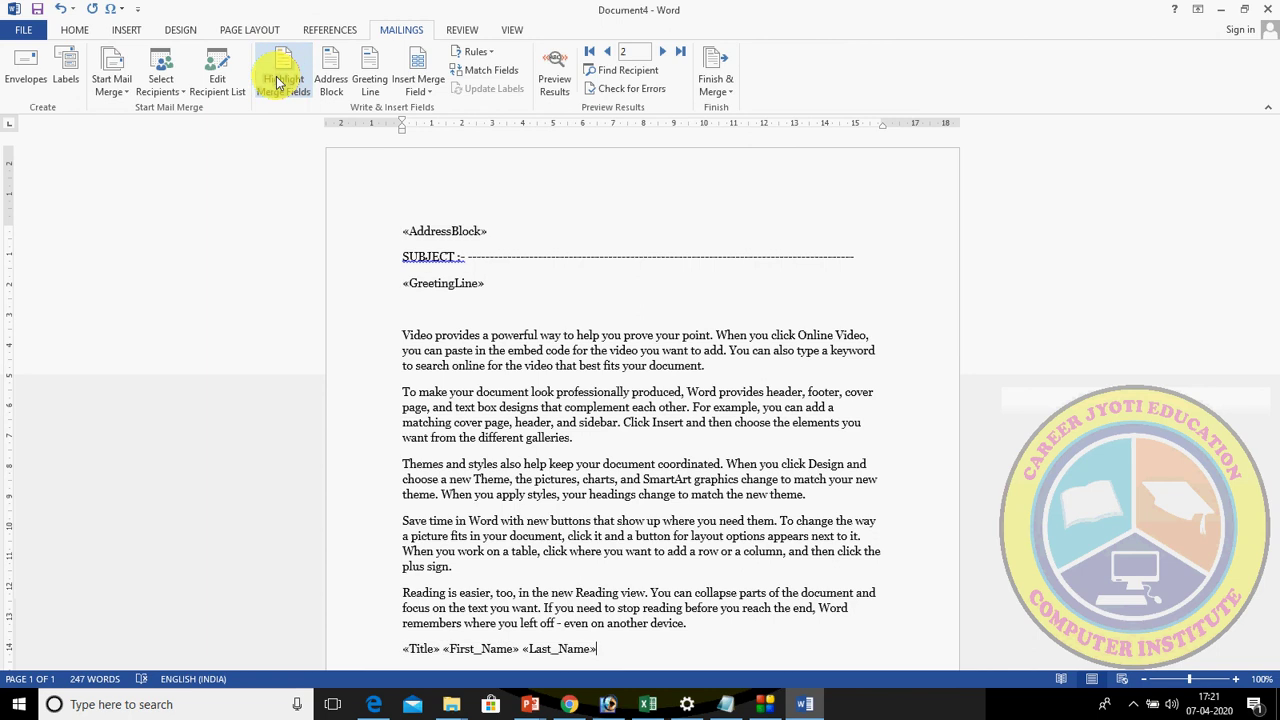
pyautogui.click(279, 83)
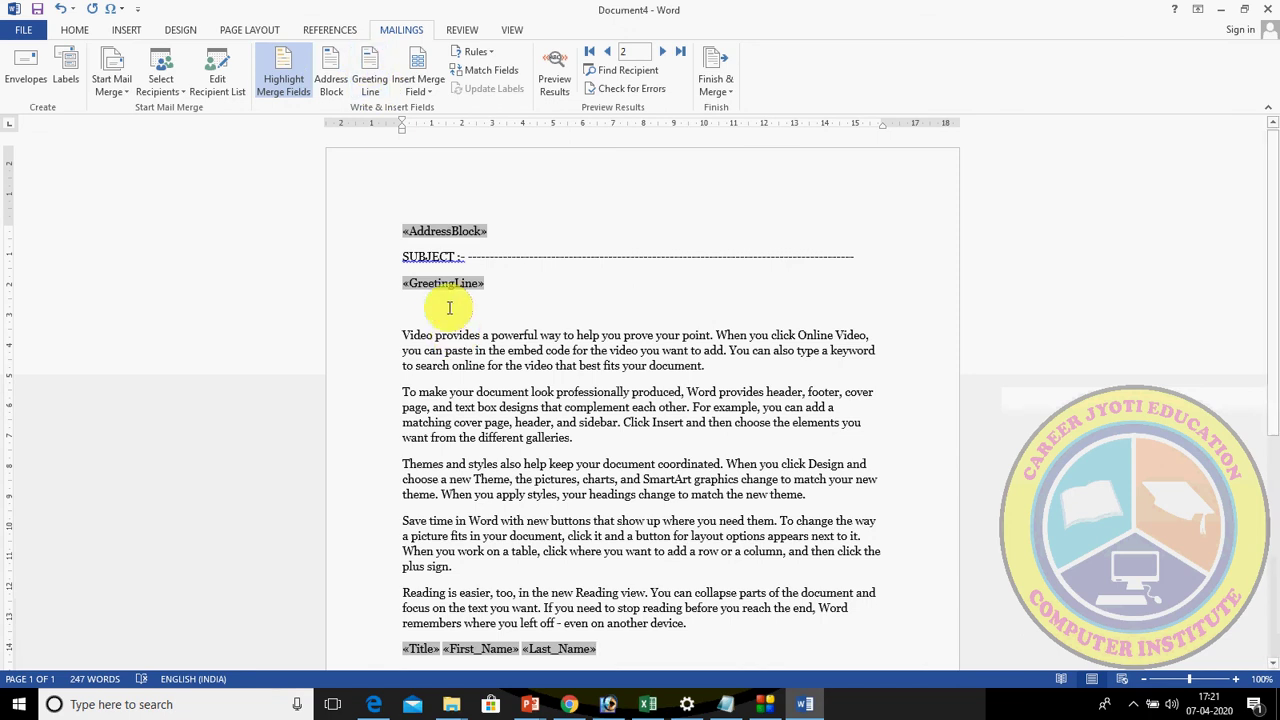
pyautogui.click(418, 91)
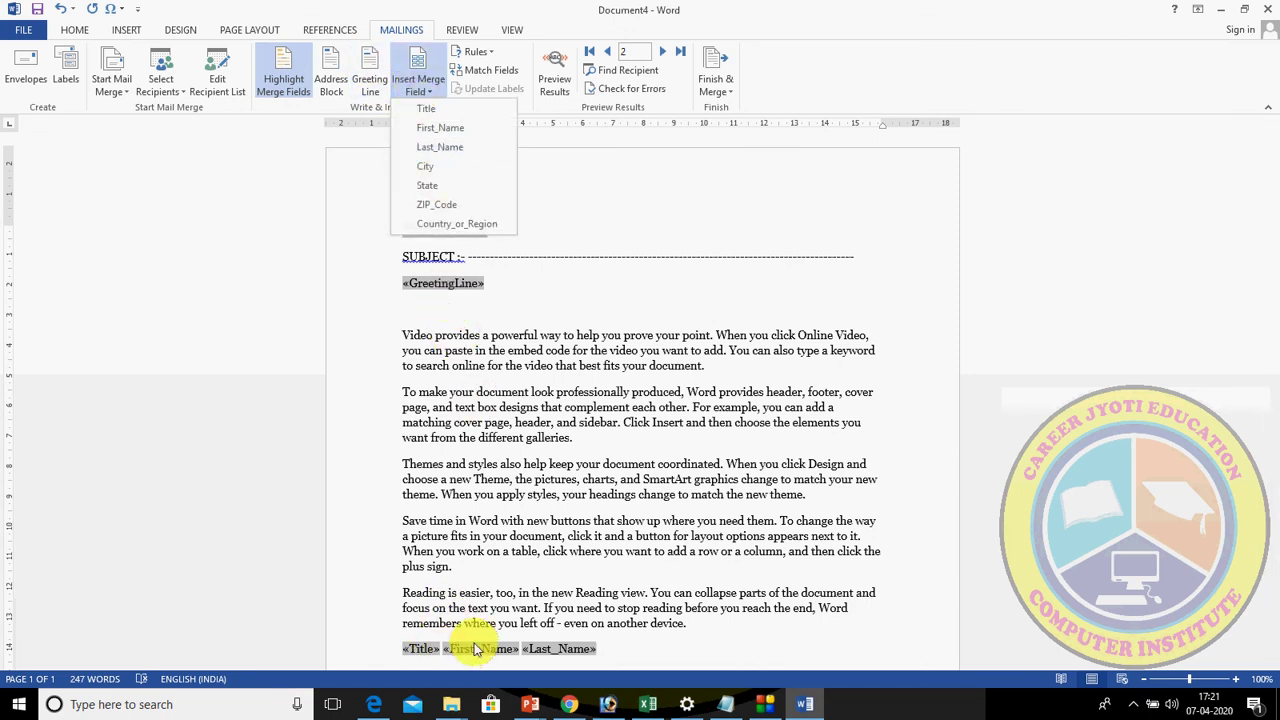
pyautogui.click(527, 601)
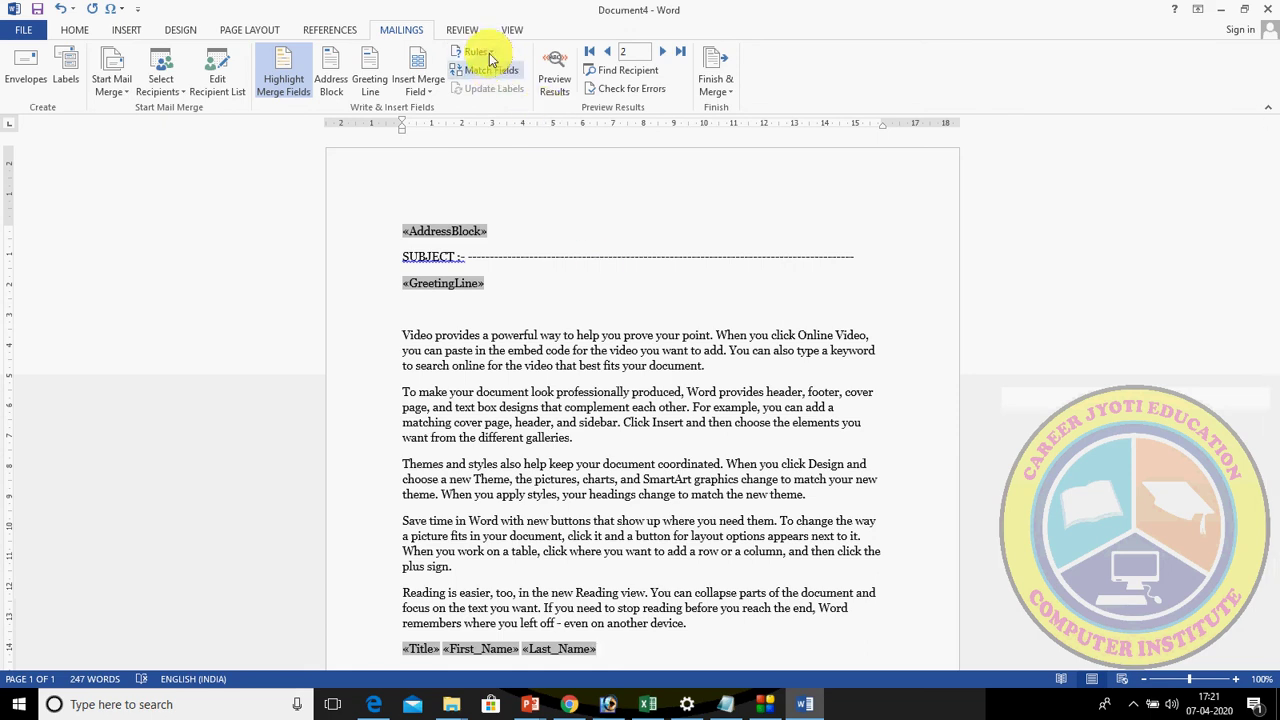
# - Turn on Preview Results, delete the empty line under the greeting, and remove field shading
pyautogui.click(559, 82)
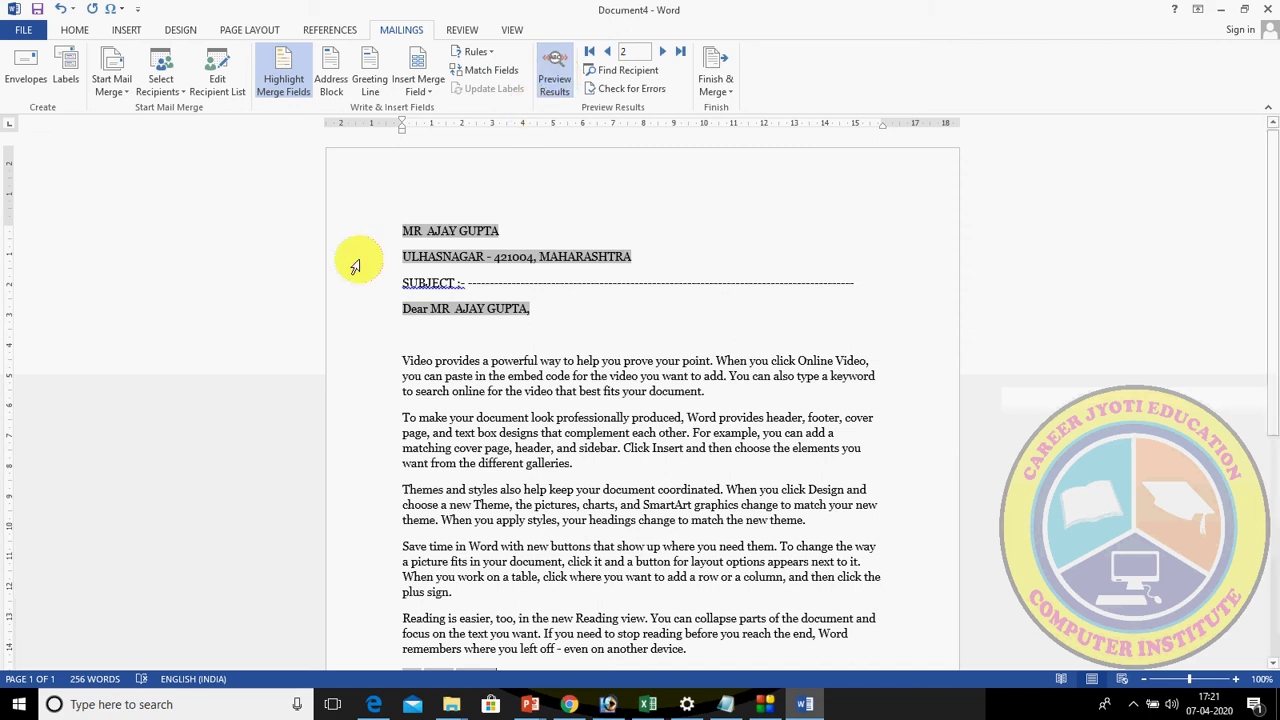
pyautogui.press('BackSpace')
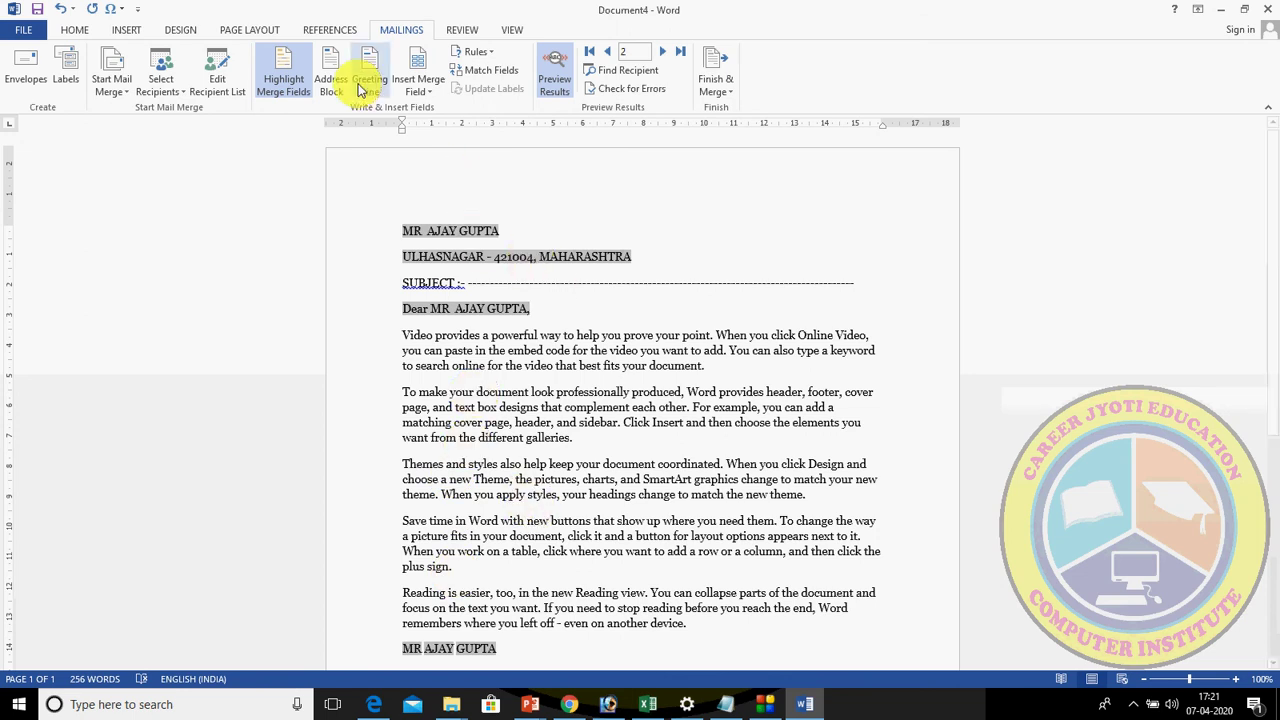
pyautogui.click(283, 65)
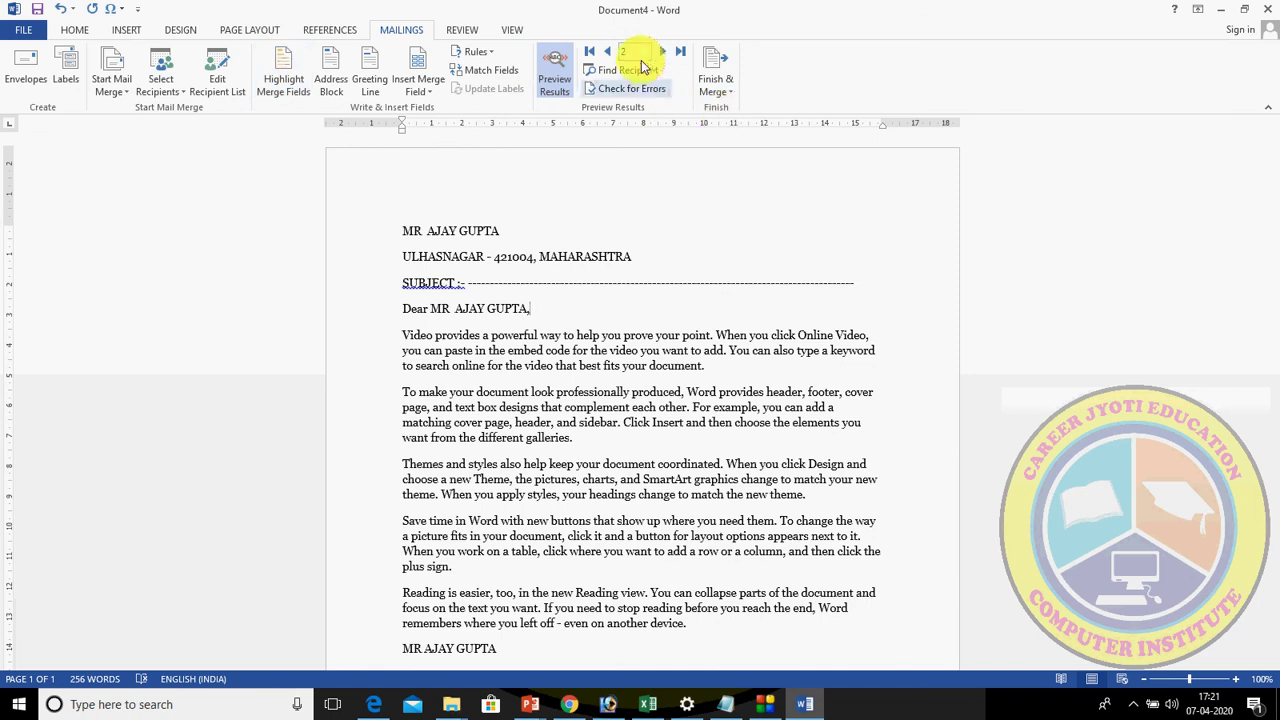
# - Step back and forth through recipient records 1–3, ending on record 3
pyautogui.click(610, 53)
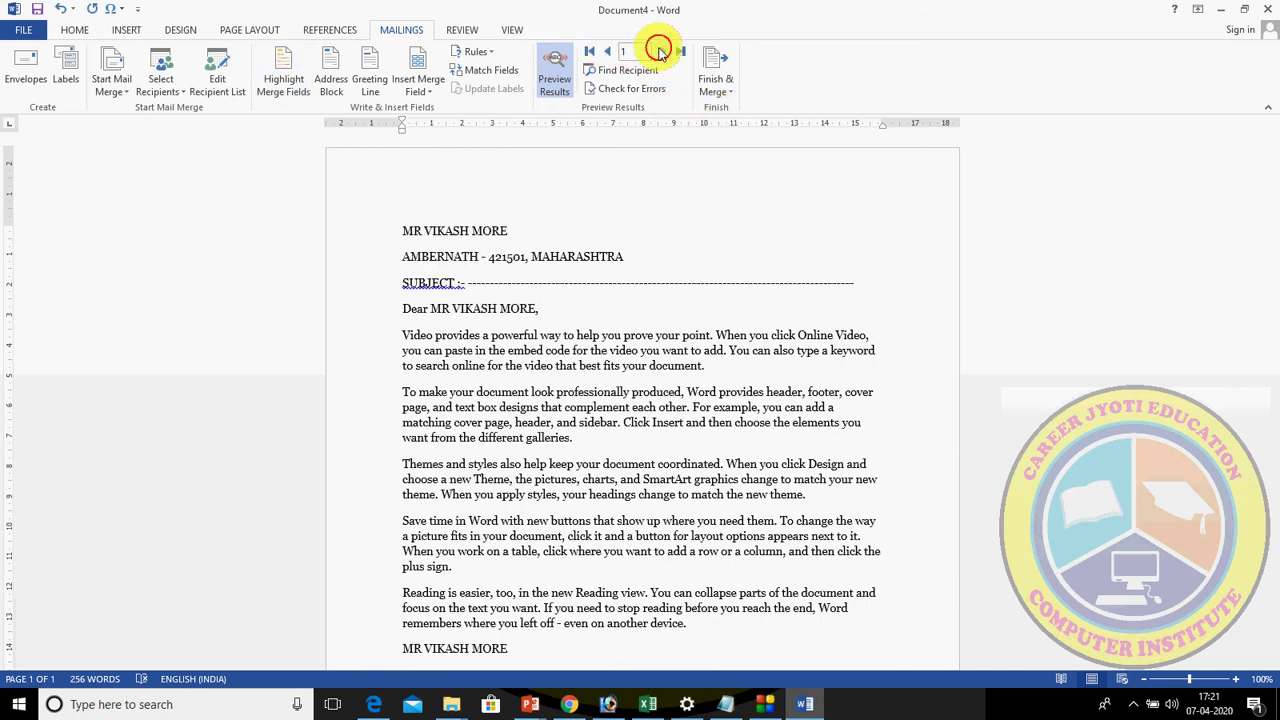
pyautogui.click(660, 52)
pyautogui.click(660, 53)
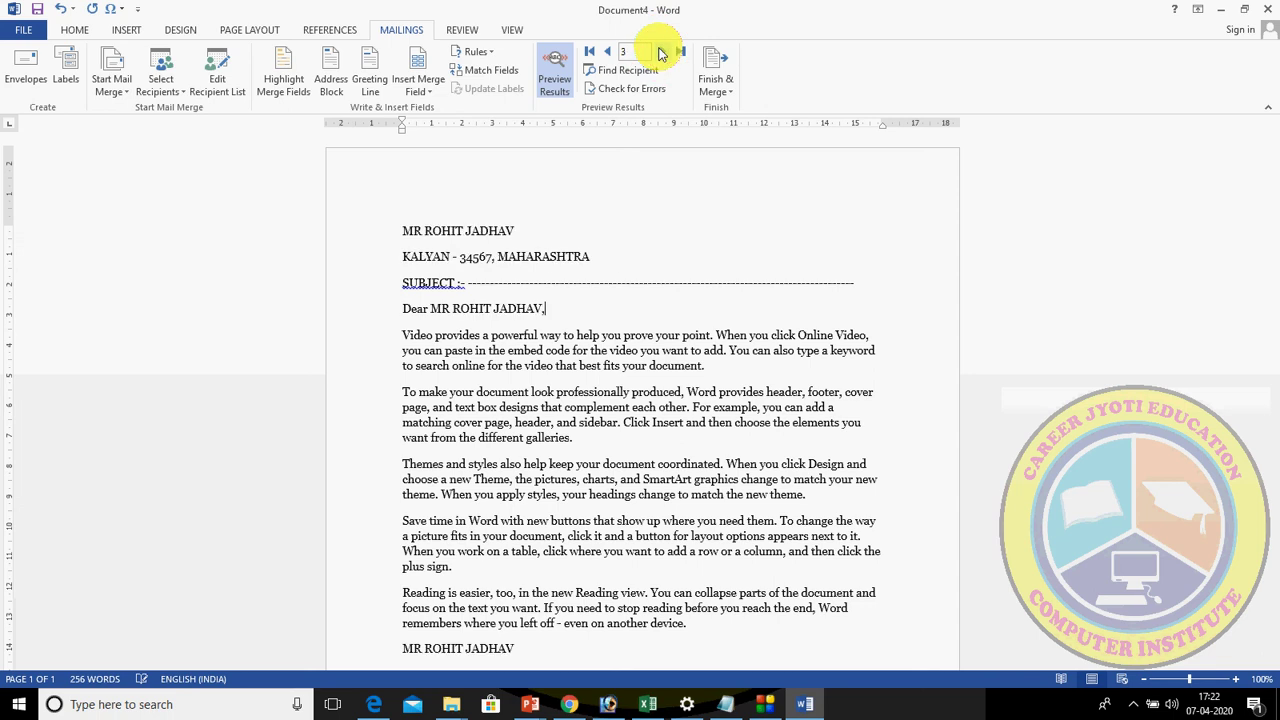
pyautogui.click(612, 54)
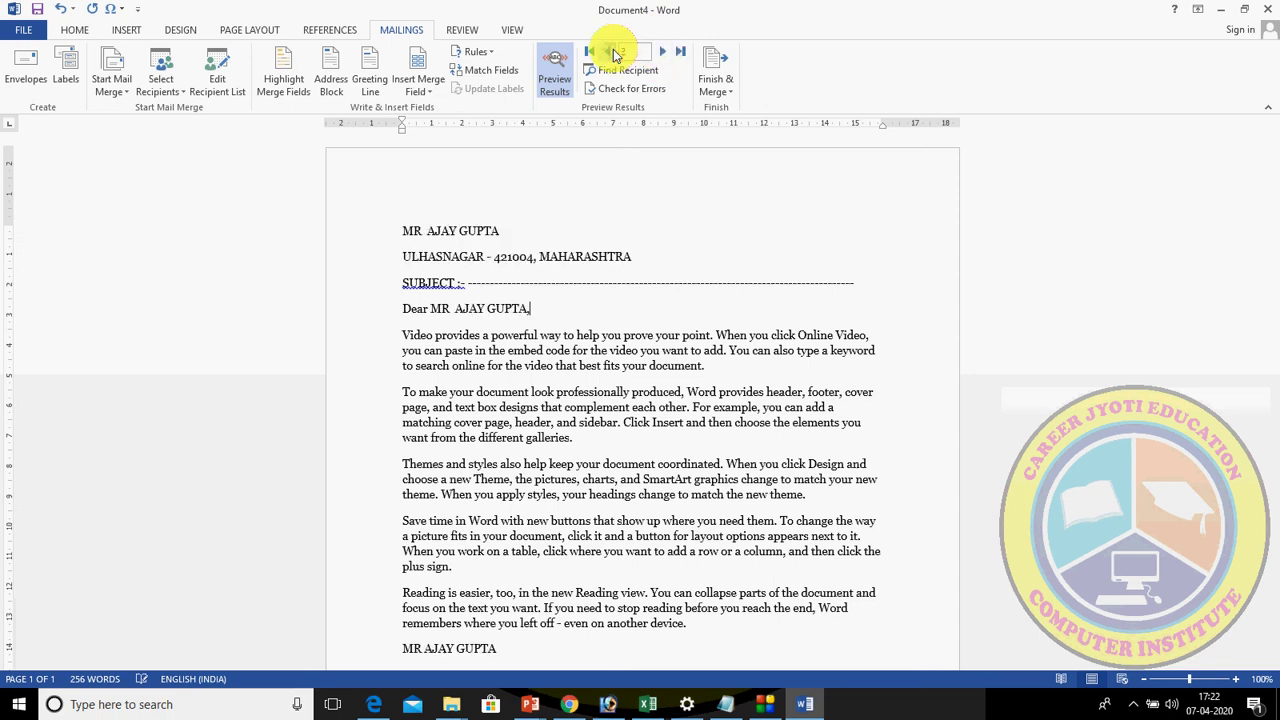
pyautogui.click(612, 52)
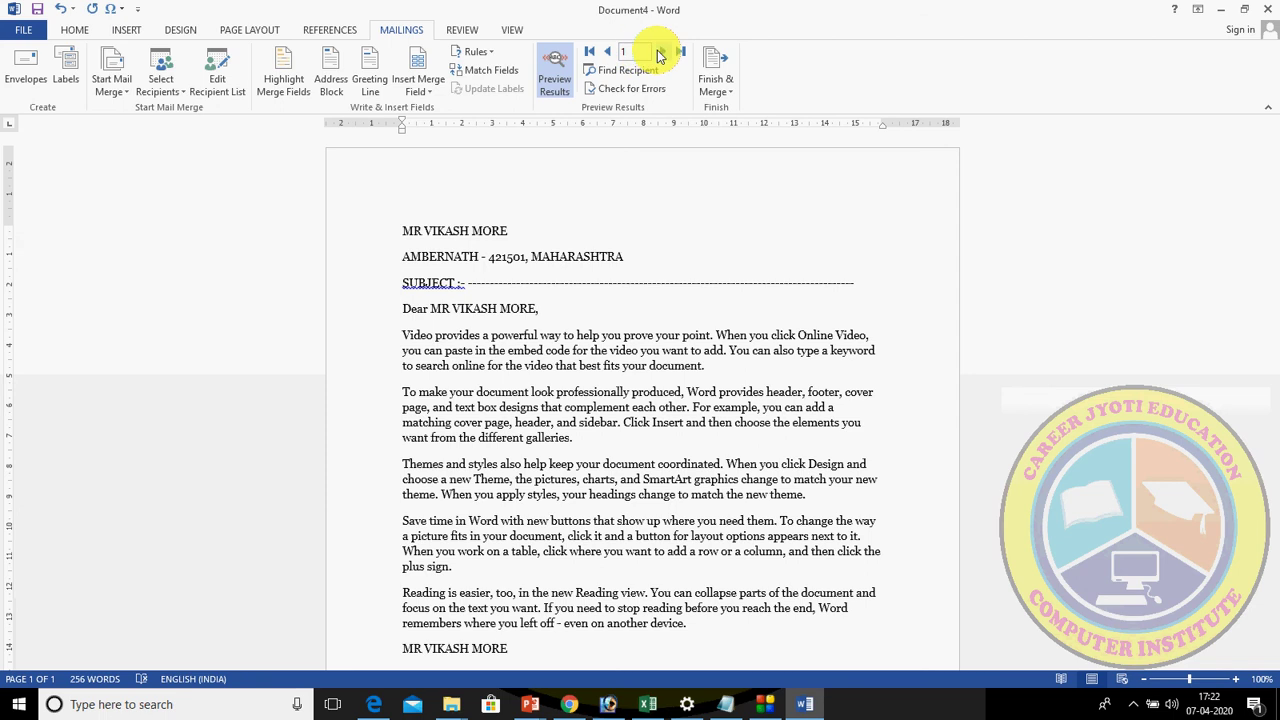
pyautogui.click(658, 53)
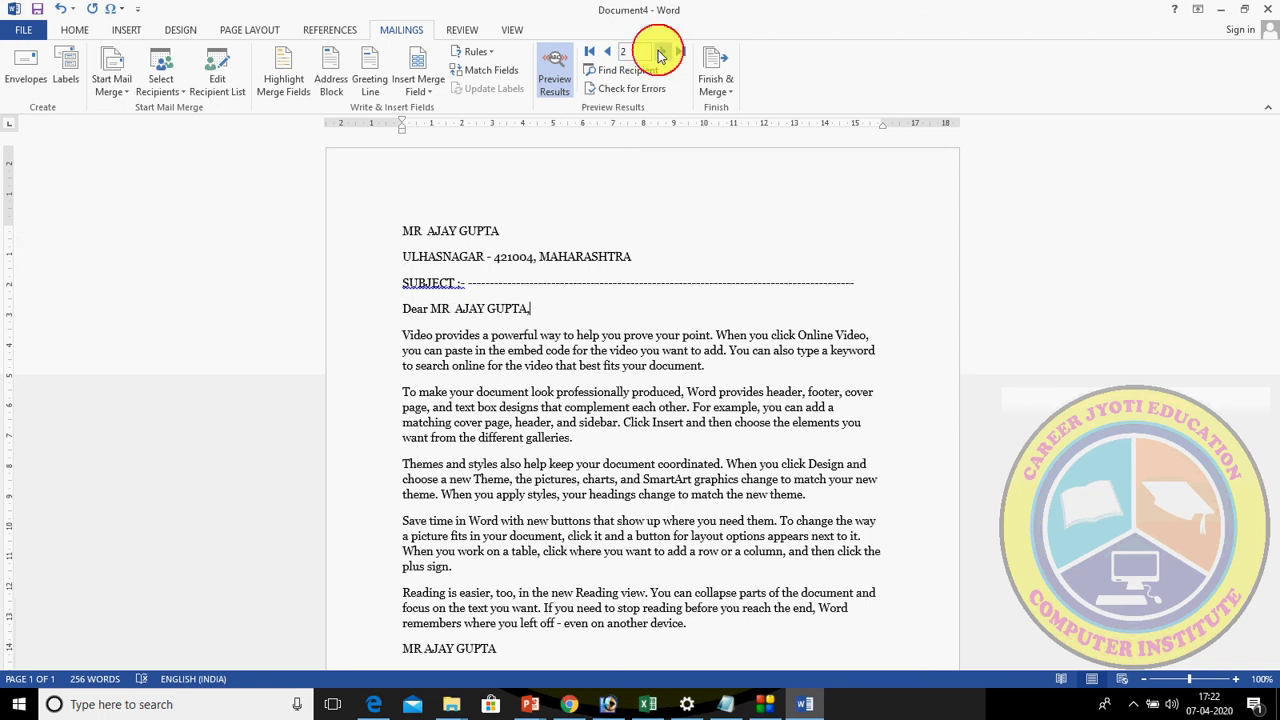
pyautogui.click(659, 55)
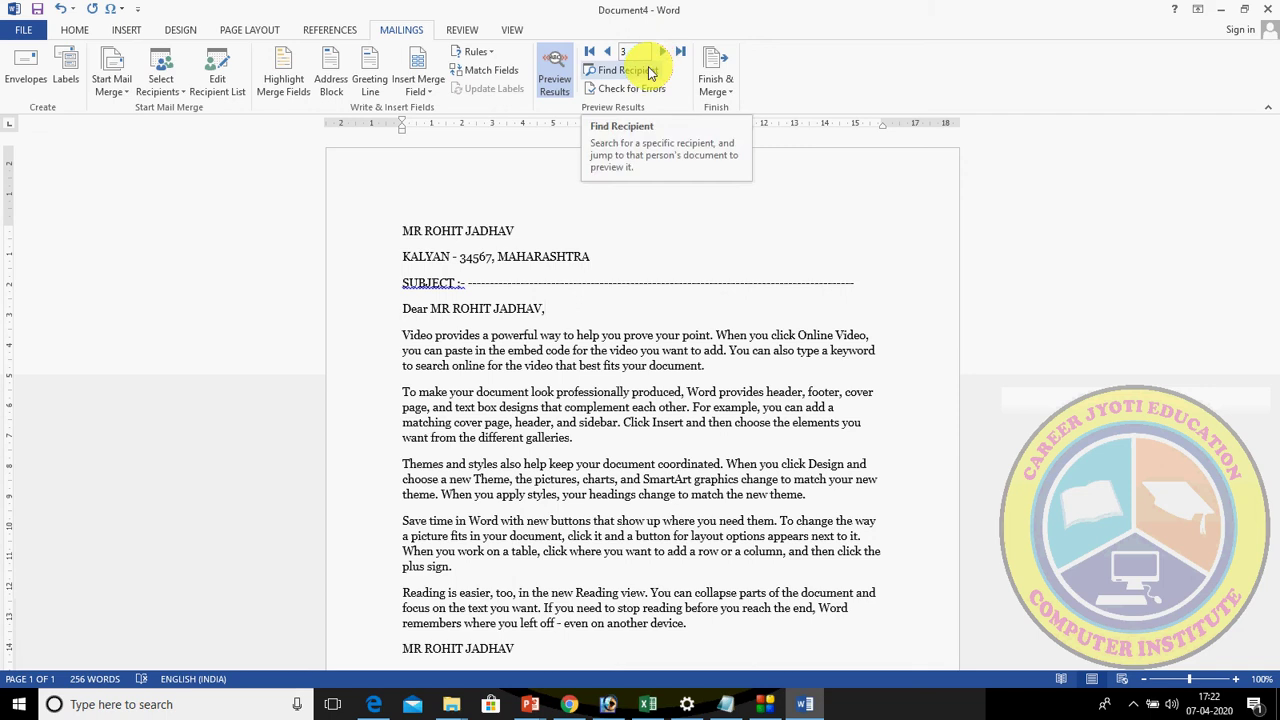
# - Search for a recipient's name with Find Recipient, retrying after a no-match, and show record 1
pyautogui.click(650, 70)
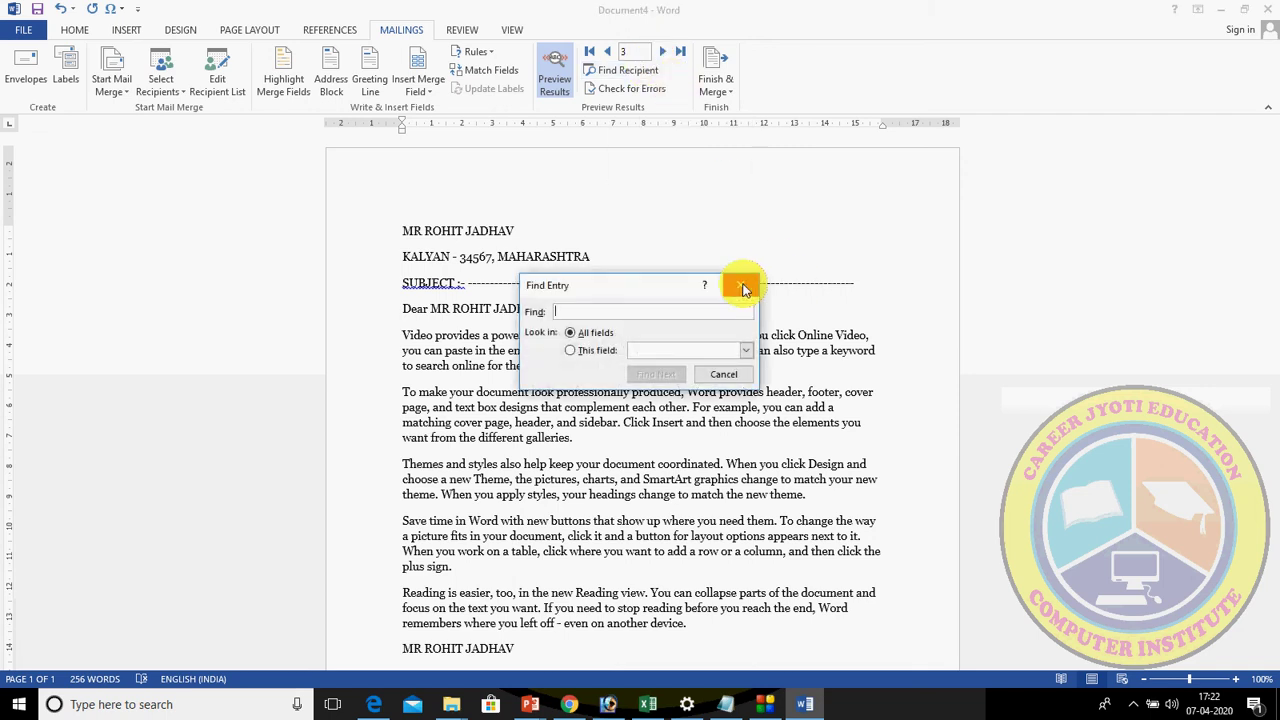
pyautogui.click(741, 287)
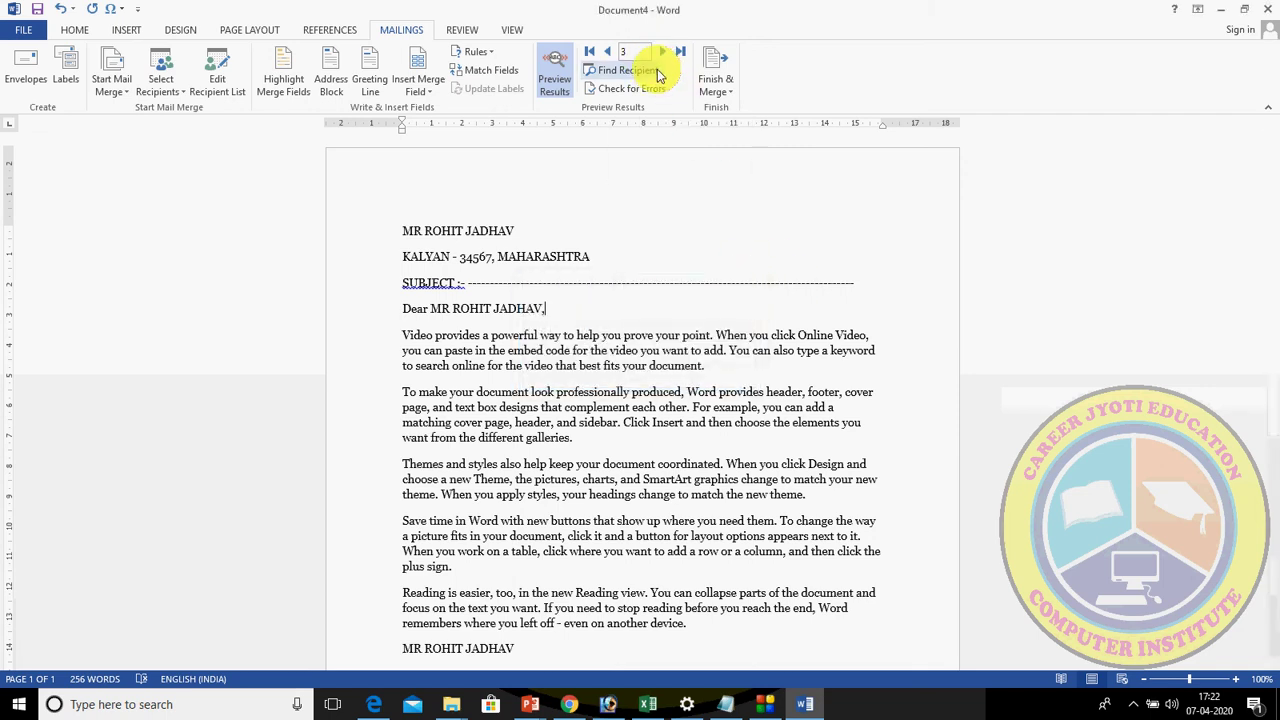
pyautogui.click(650, 70)
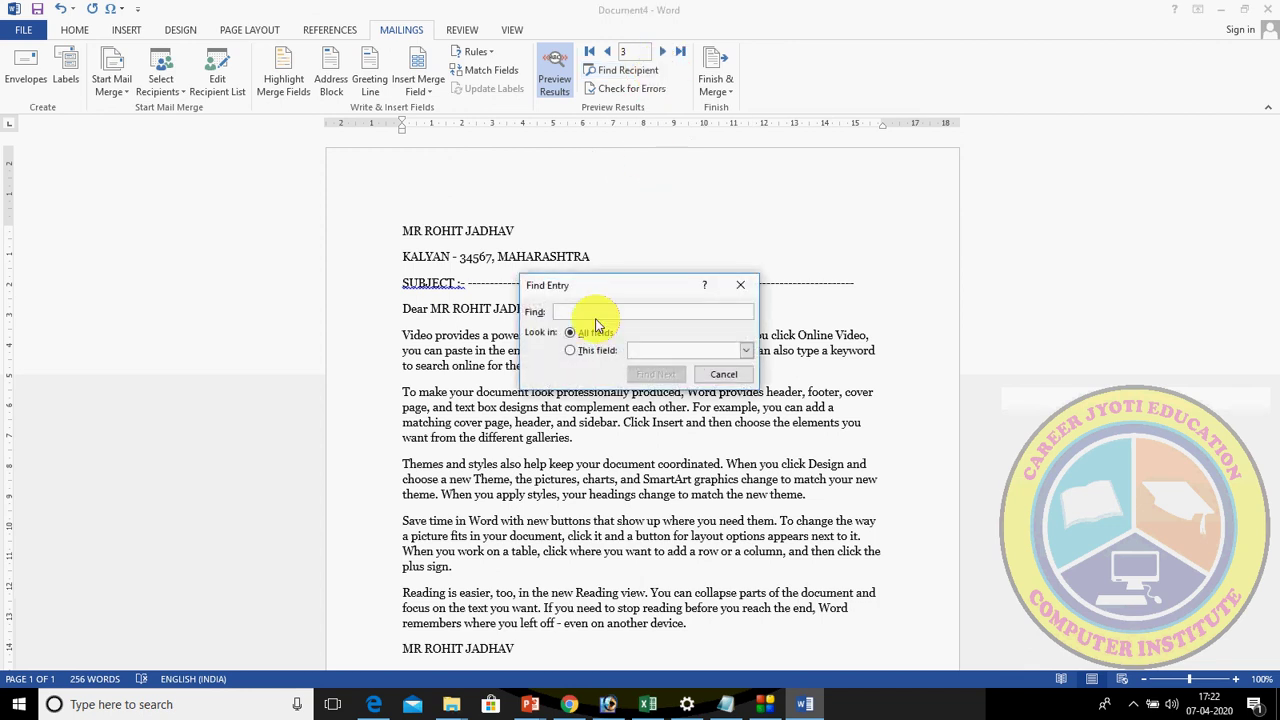
pyautogui.write('Al')
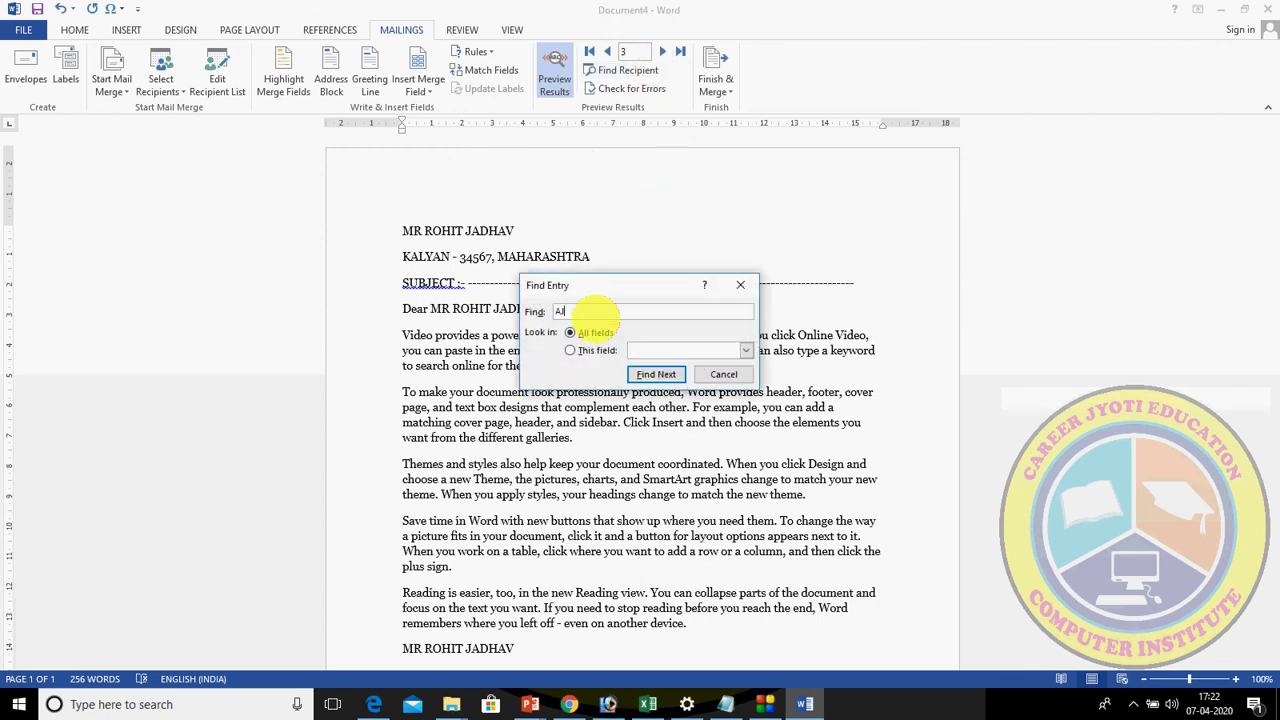
pyautogui.click(658, 382)
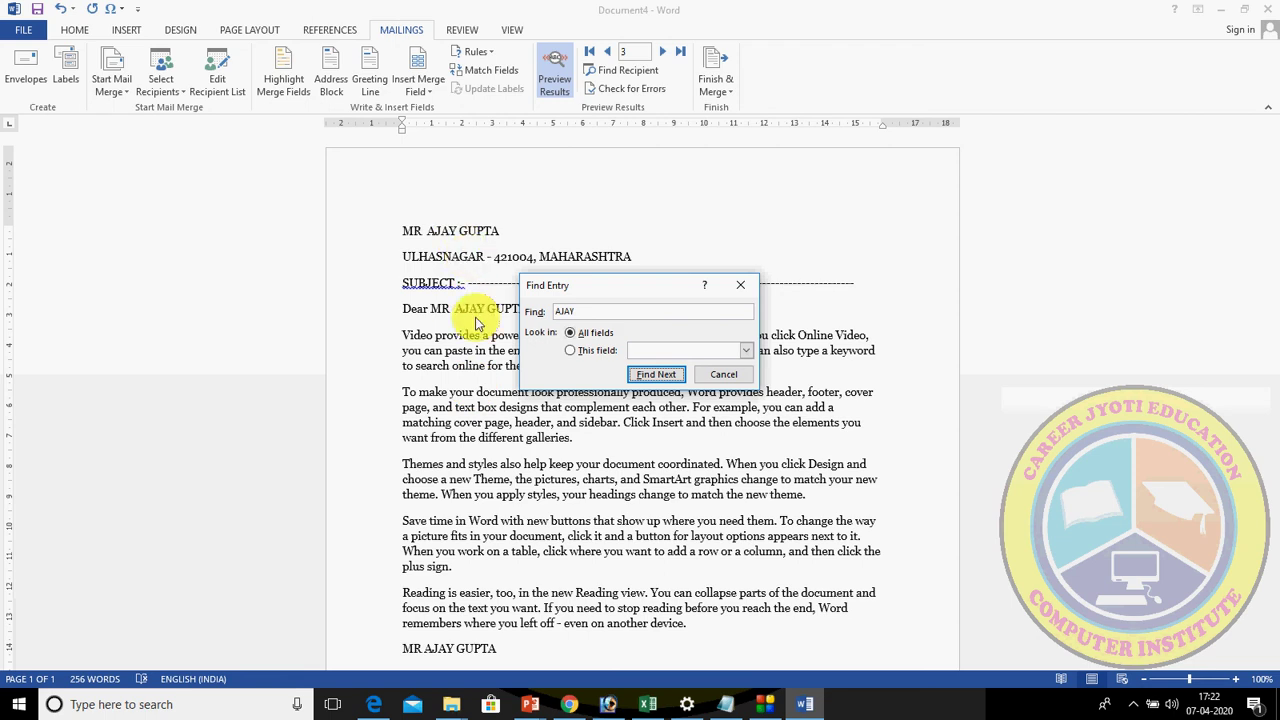
pyautogui.moveTo(577, 308); pyautogui.dragTo(524, 308)
pyautogui.write('VIKAS')
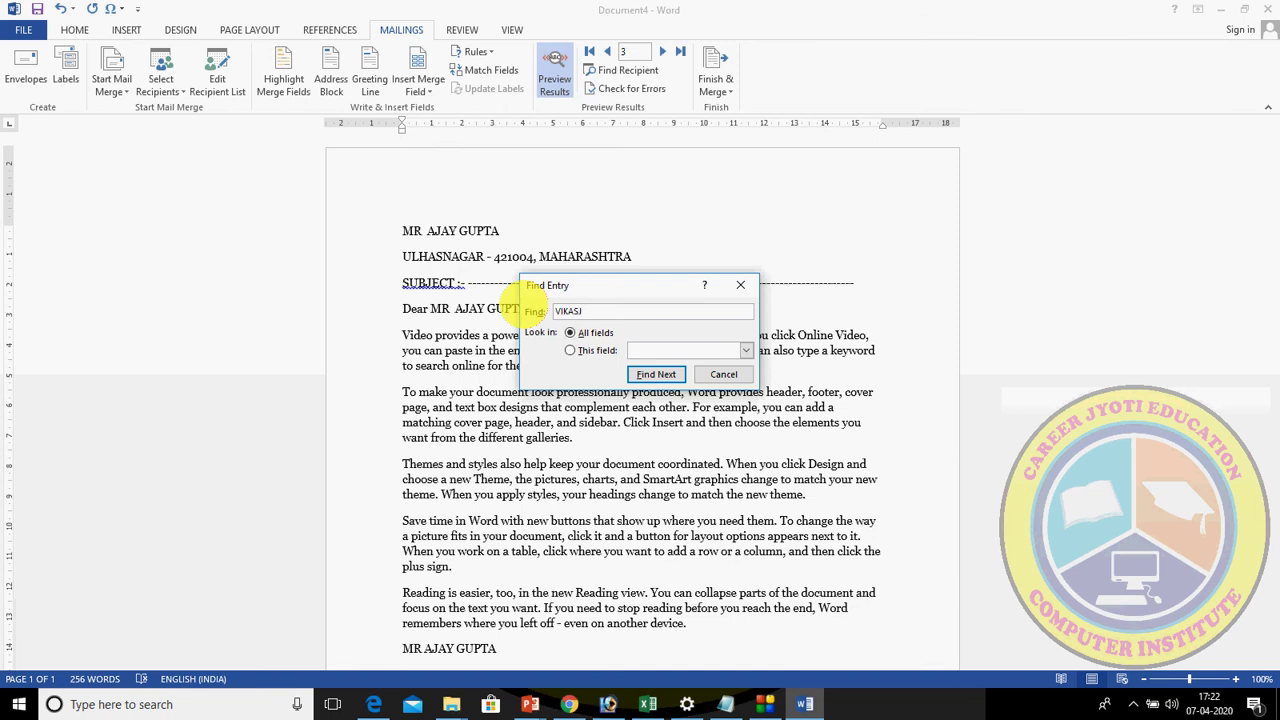
pyautogui.press('Return')
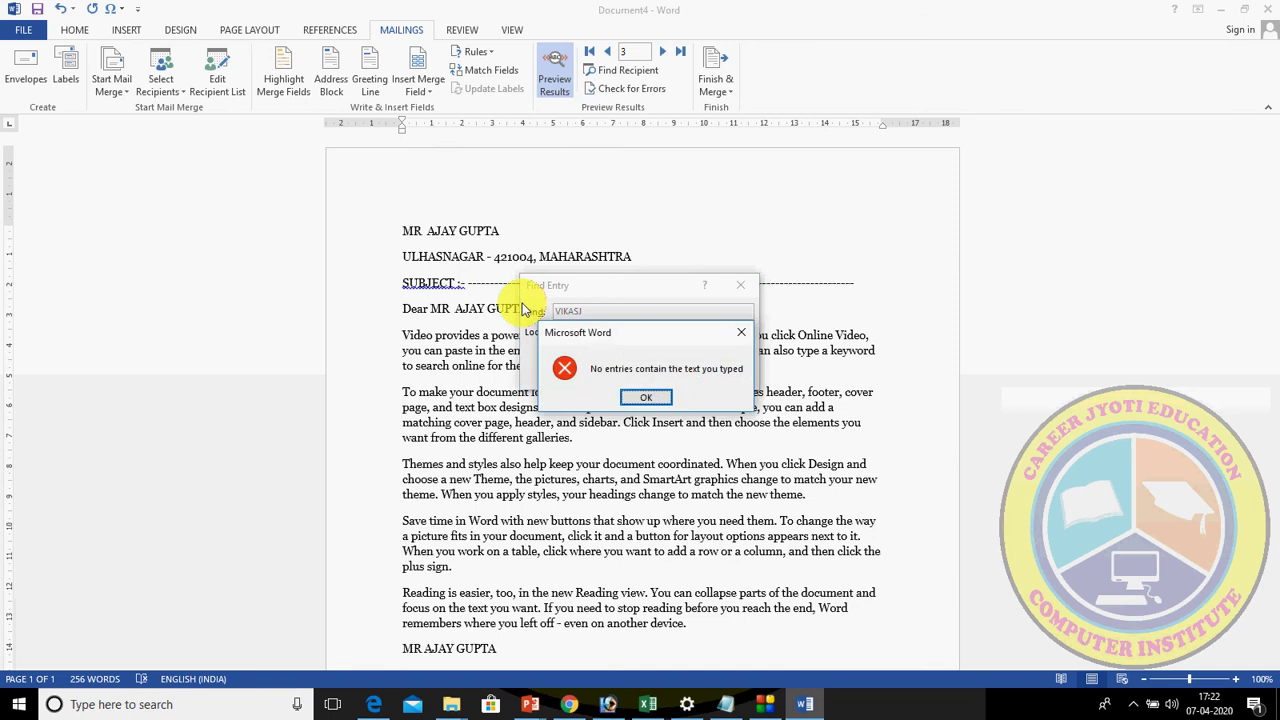
pyautogui.click(647, 399)
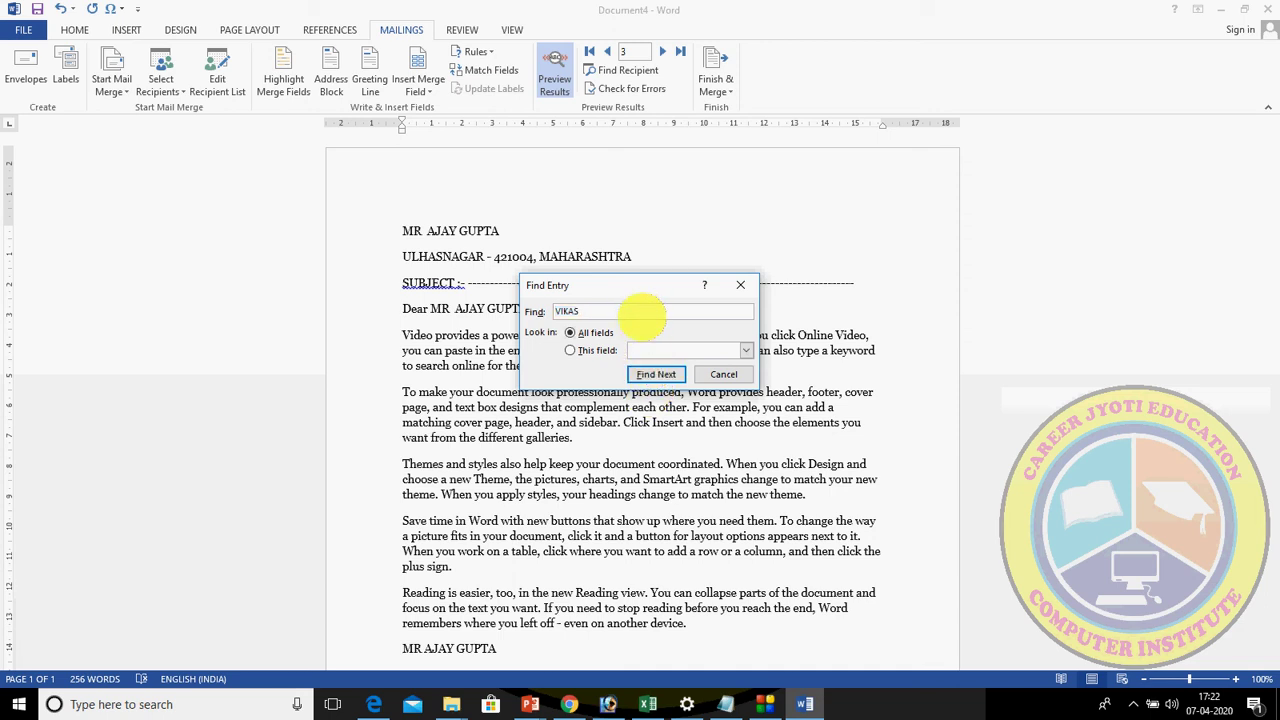
pyautogui.click(662, 373)
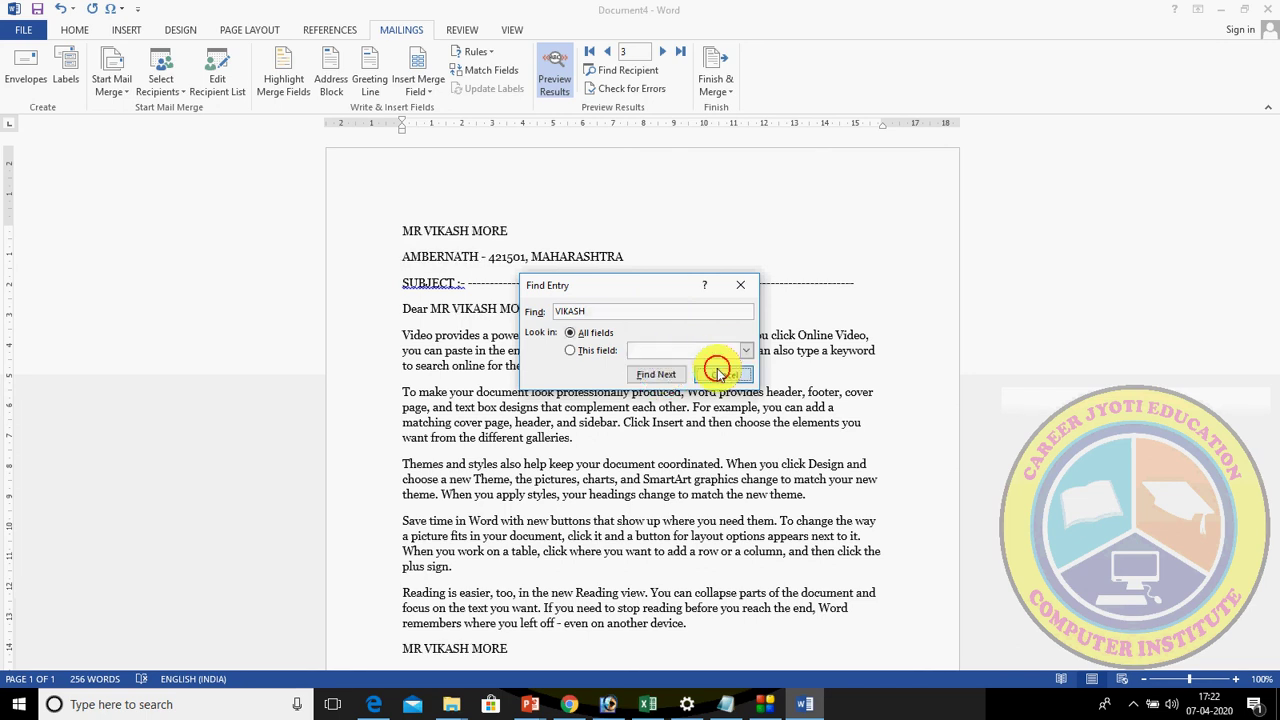
pyautogui.click(716, 372)
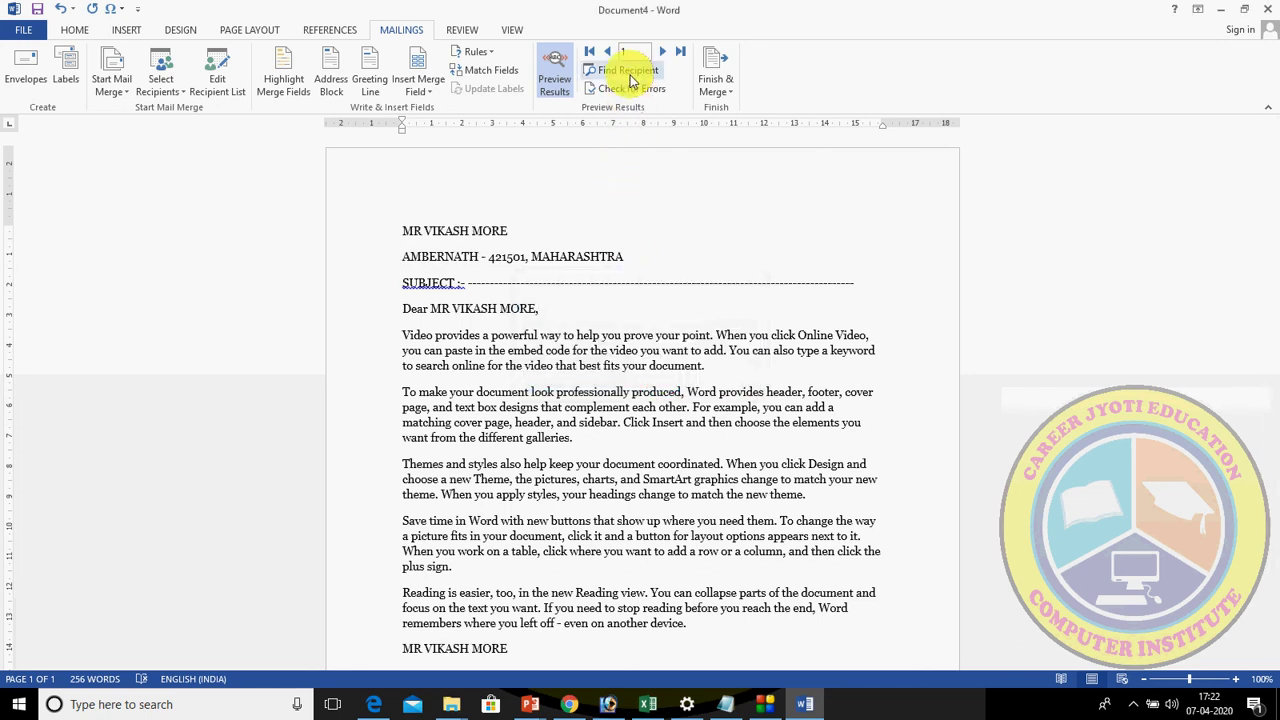
pyautogui.click(630, 72)
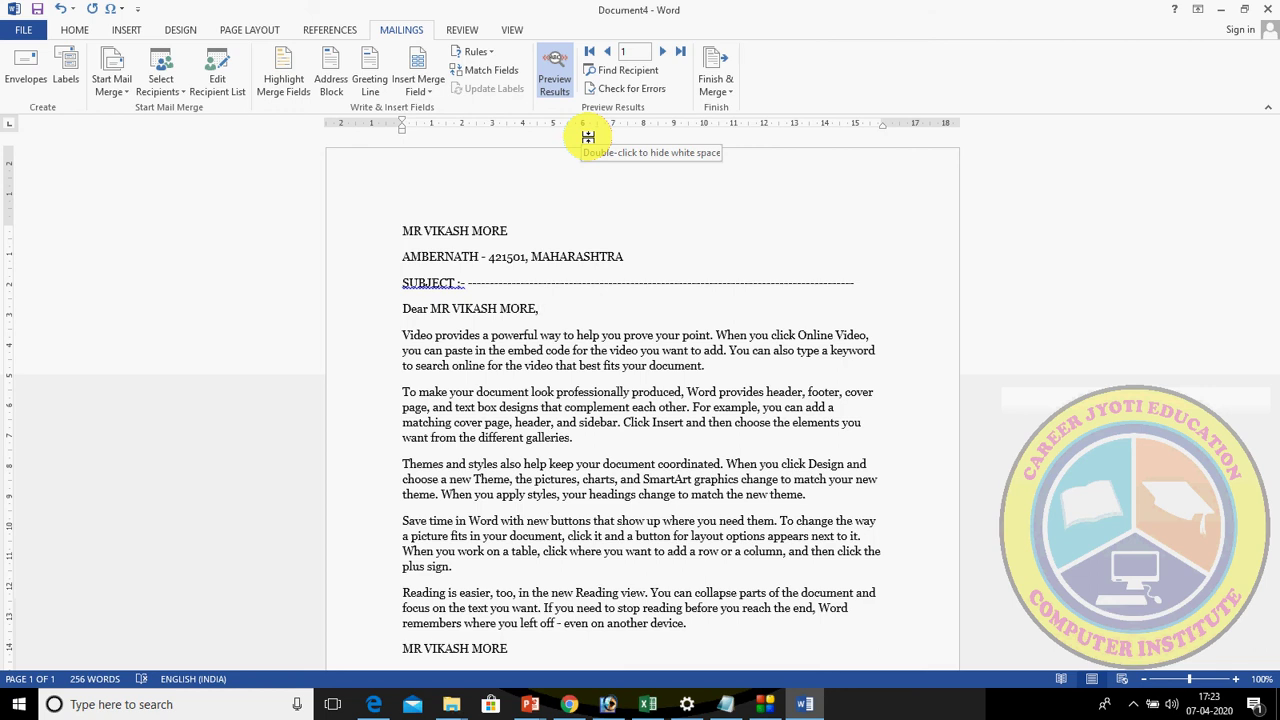
pyautogui.click(616, 92)
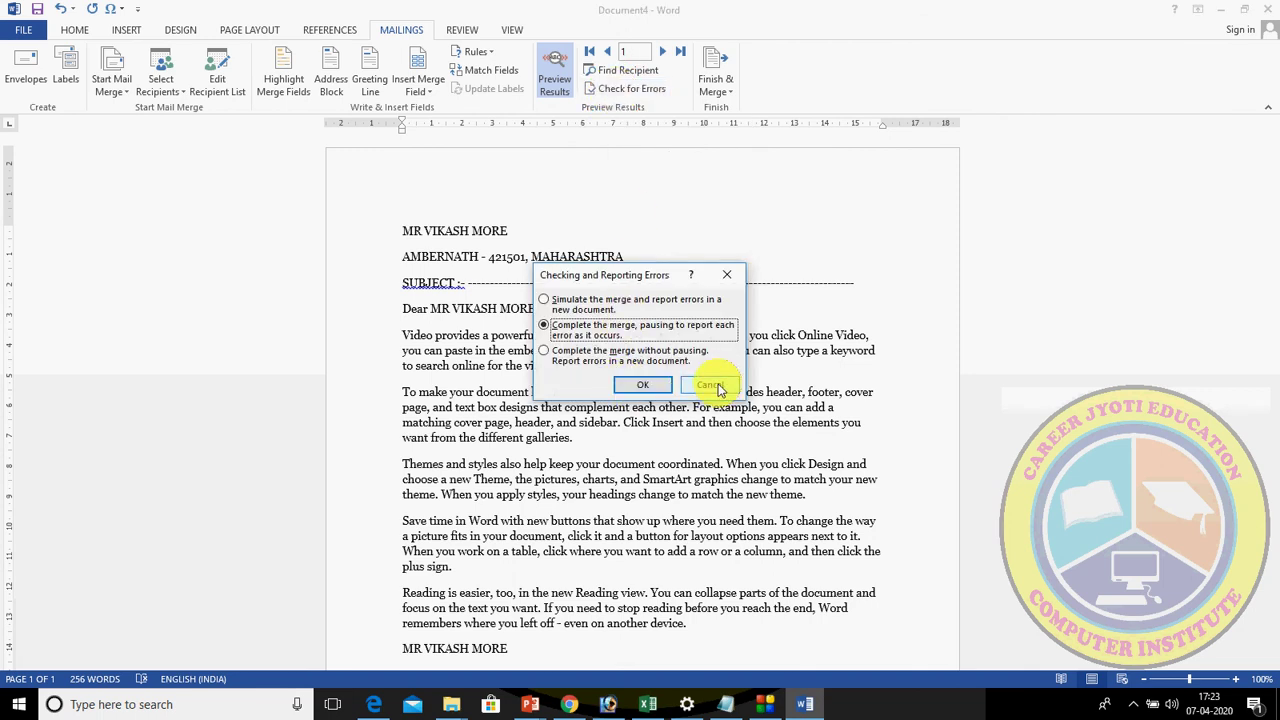
pyautogui.click(712, 386)
pyautogui.click(643, 92)
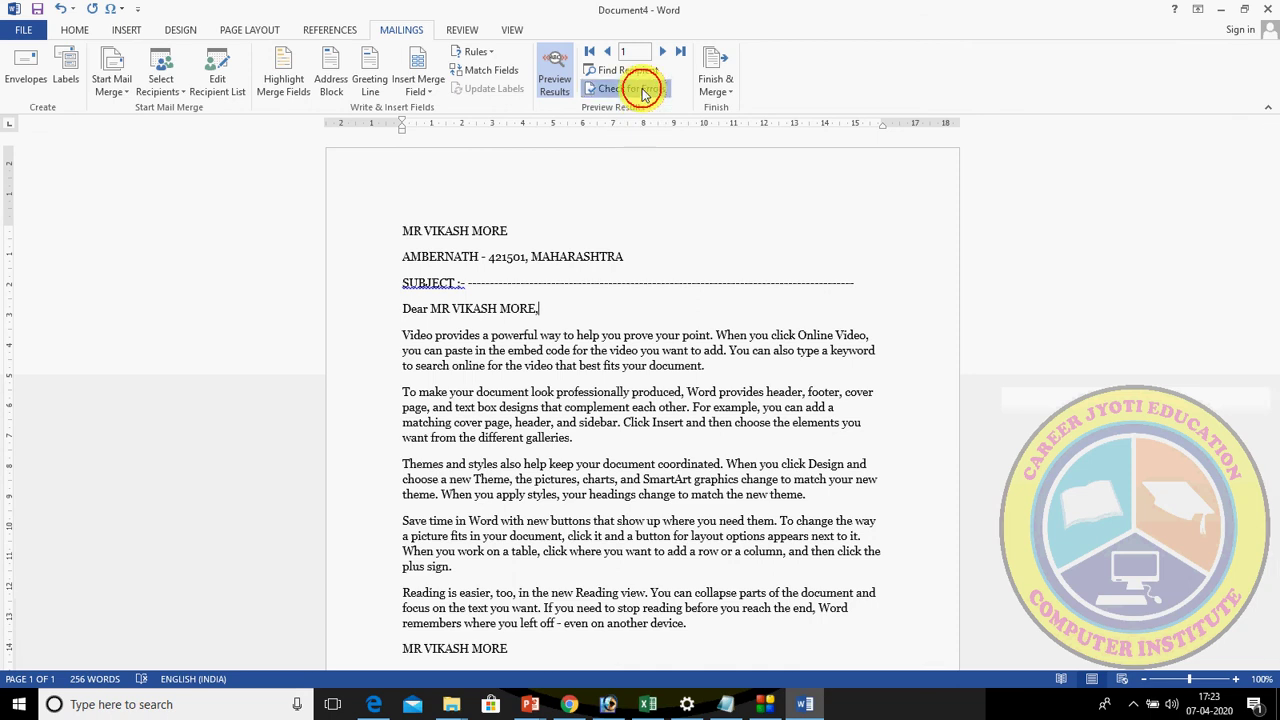
pyautogui.click(632, 382)
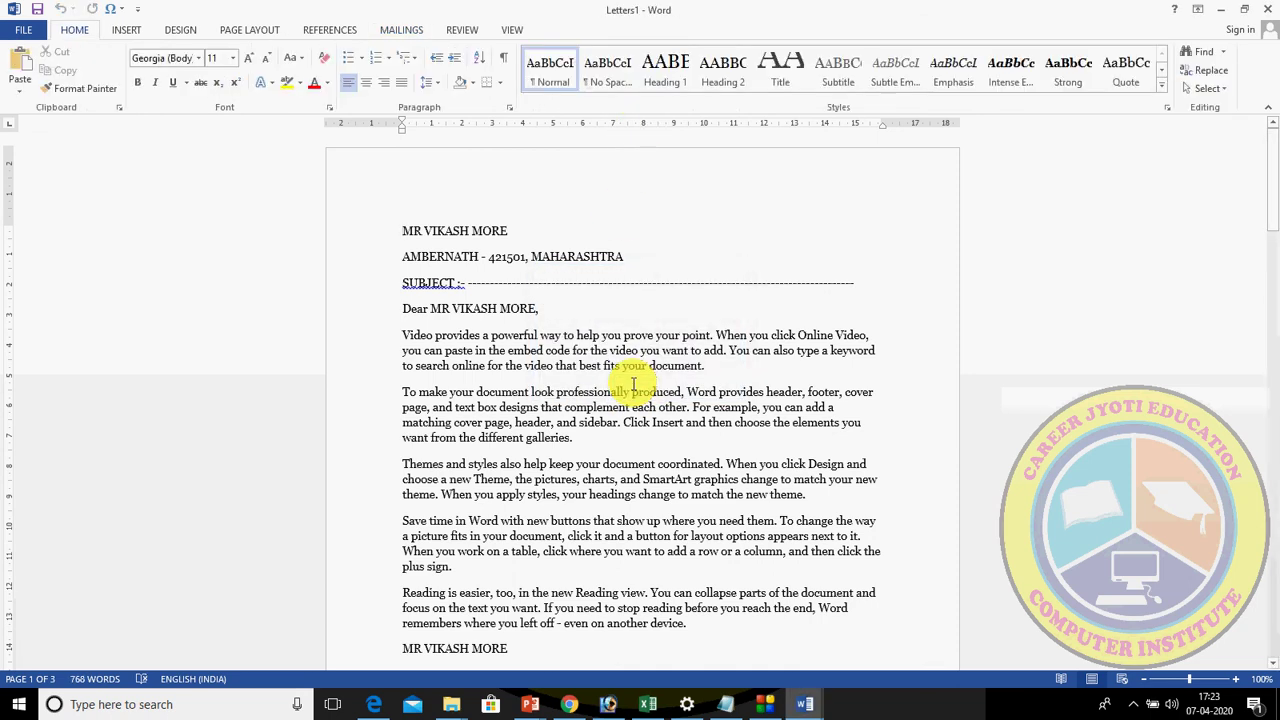
pyautogui.moveTo(1275, 170)
pyautogui.mouseDown()
pyautogui.moveTo(1271, 512)
pyautogui.moveTo(1271, 178)
pyautogui.mouseUp()
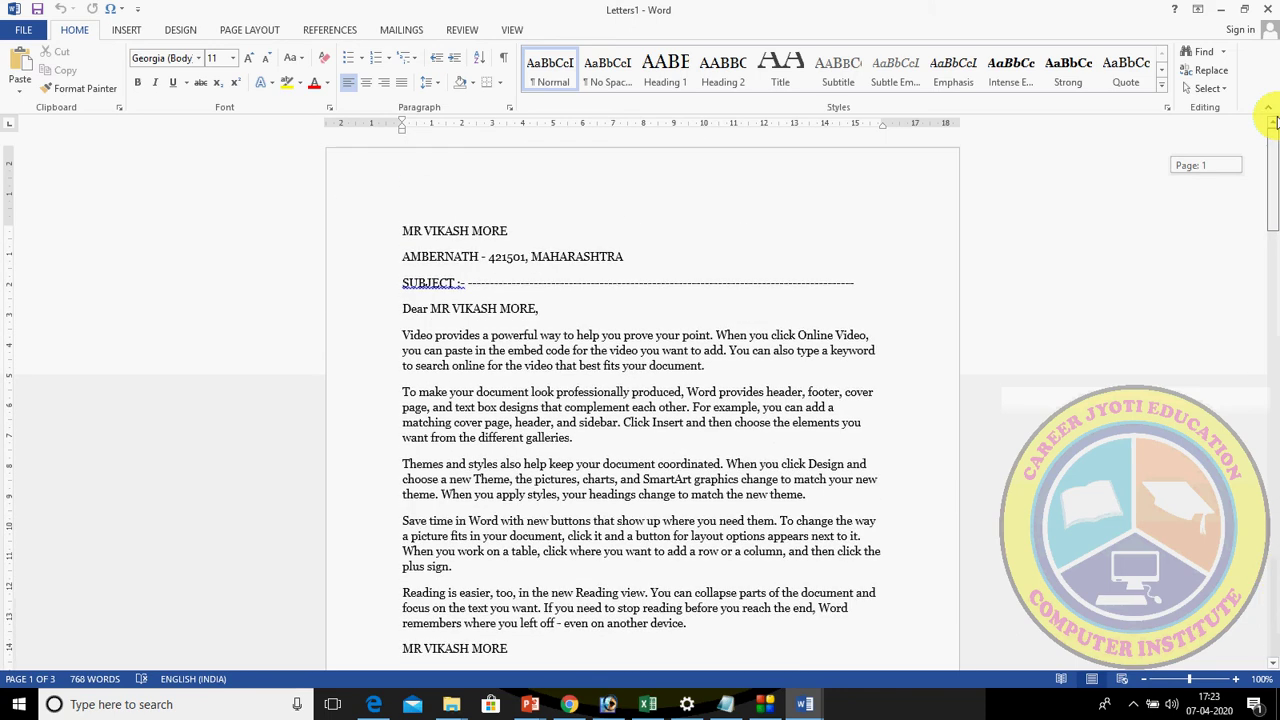
pyautogui.click(402, 29)
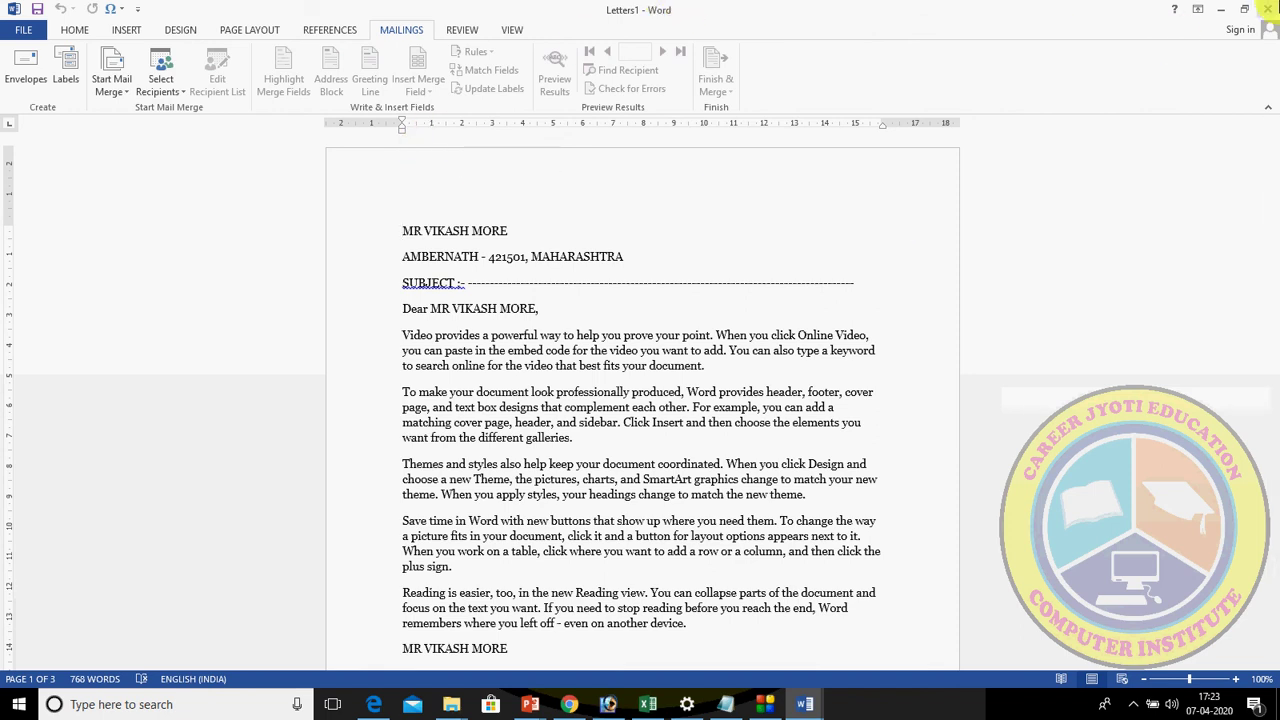
pyautogui.click(1270, 12)
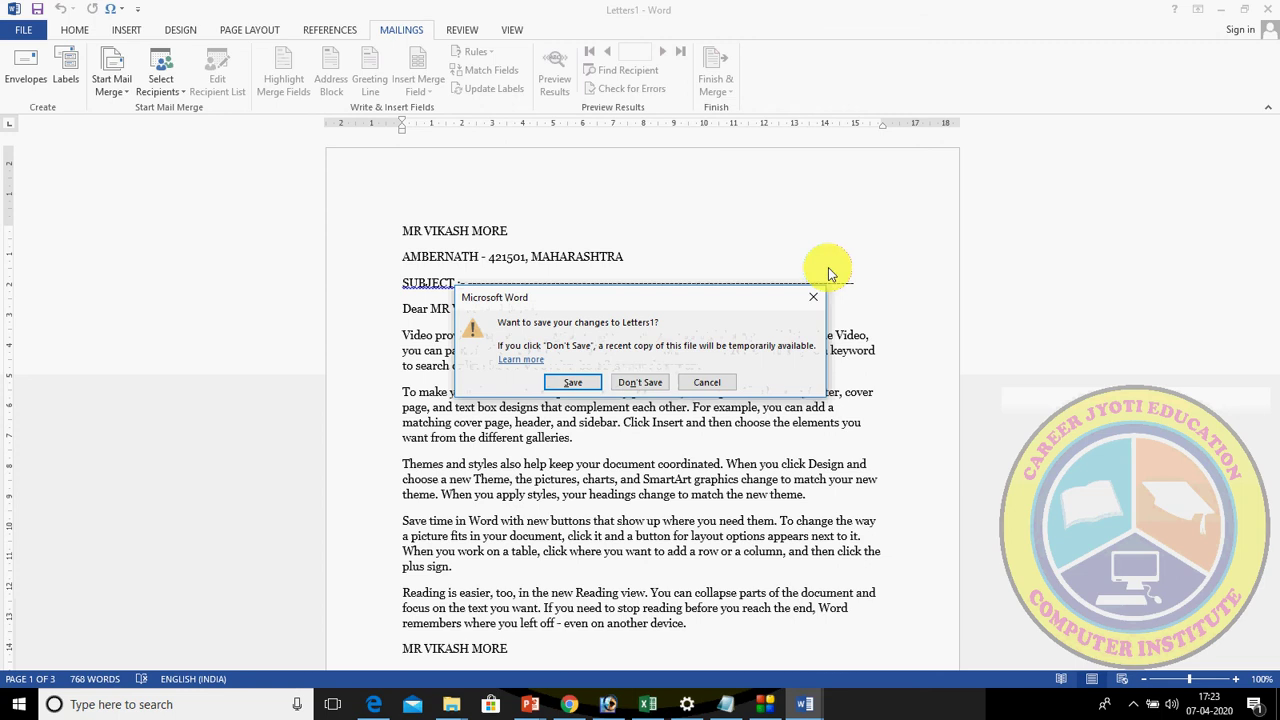
pyautogui.click(640, 382)
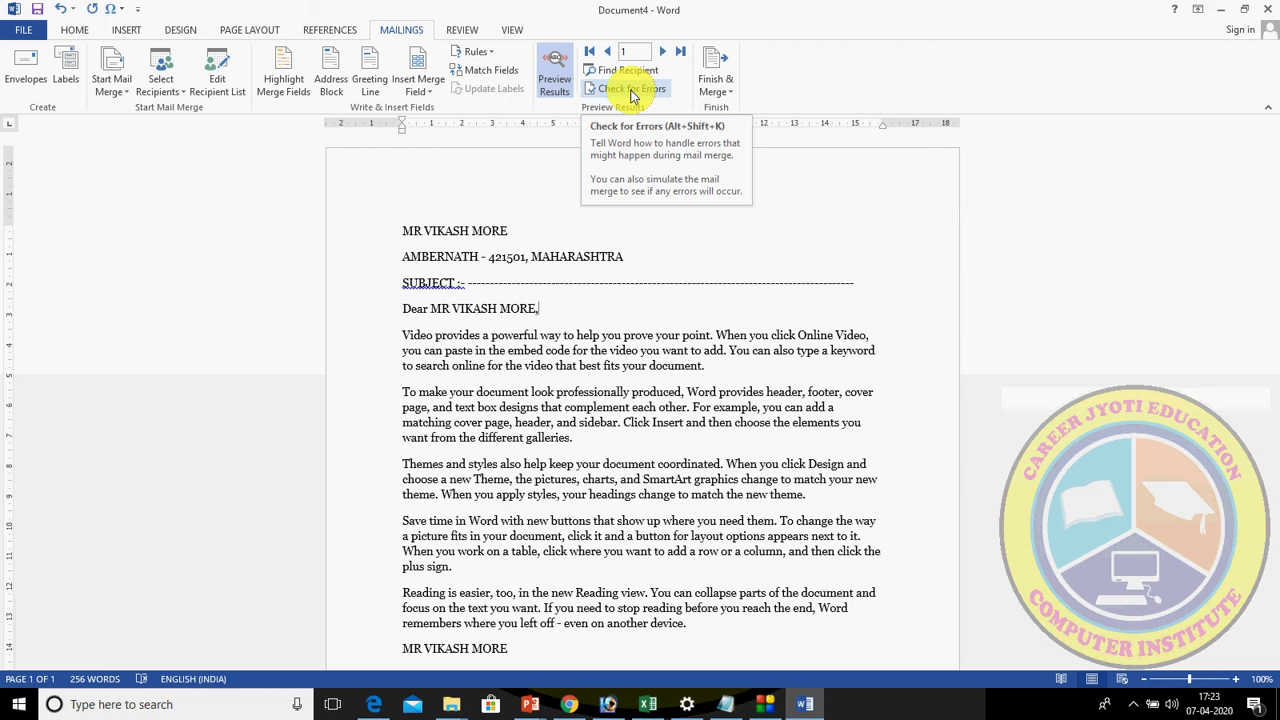
pyautogui.click(714, 80)
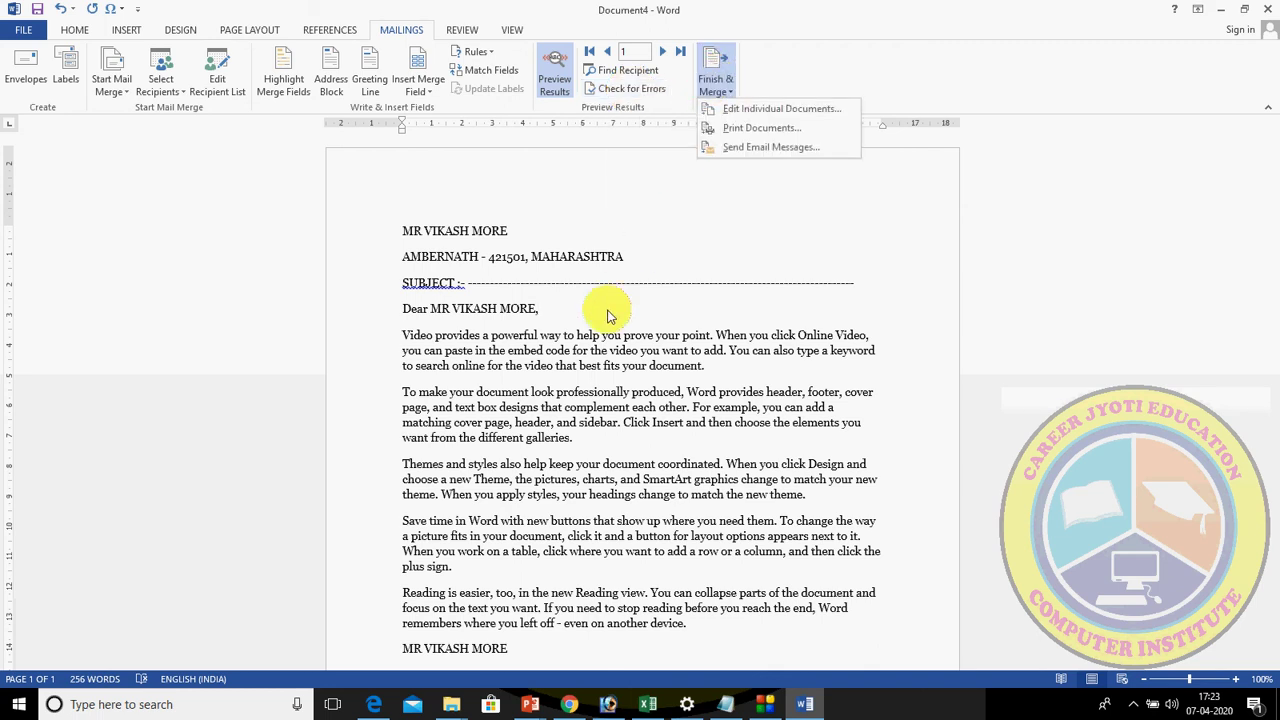
pyautogui.click(607, 309)
pyautogui.click(716, 80)
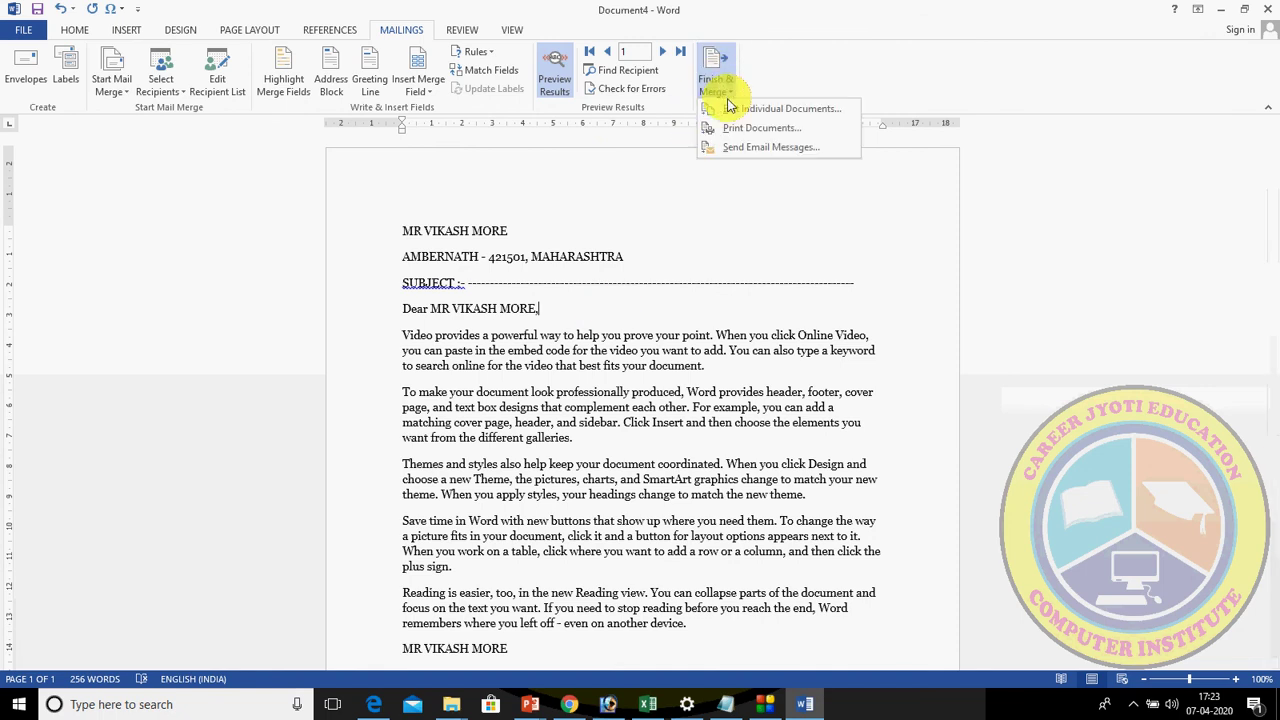
pyautogui.click(741, 128)
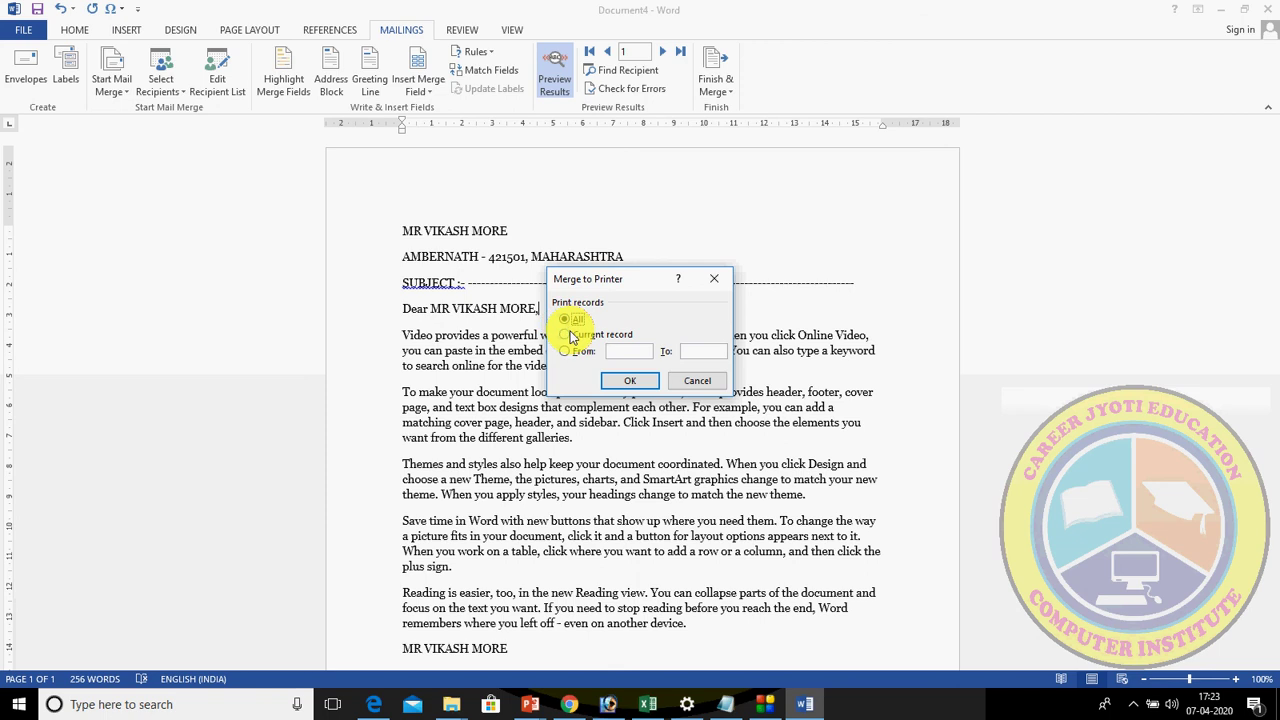
pyautogui.click(626, 351)
pyautogui.write('1')
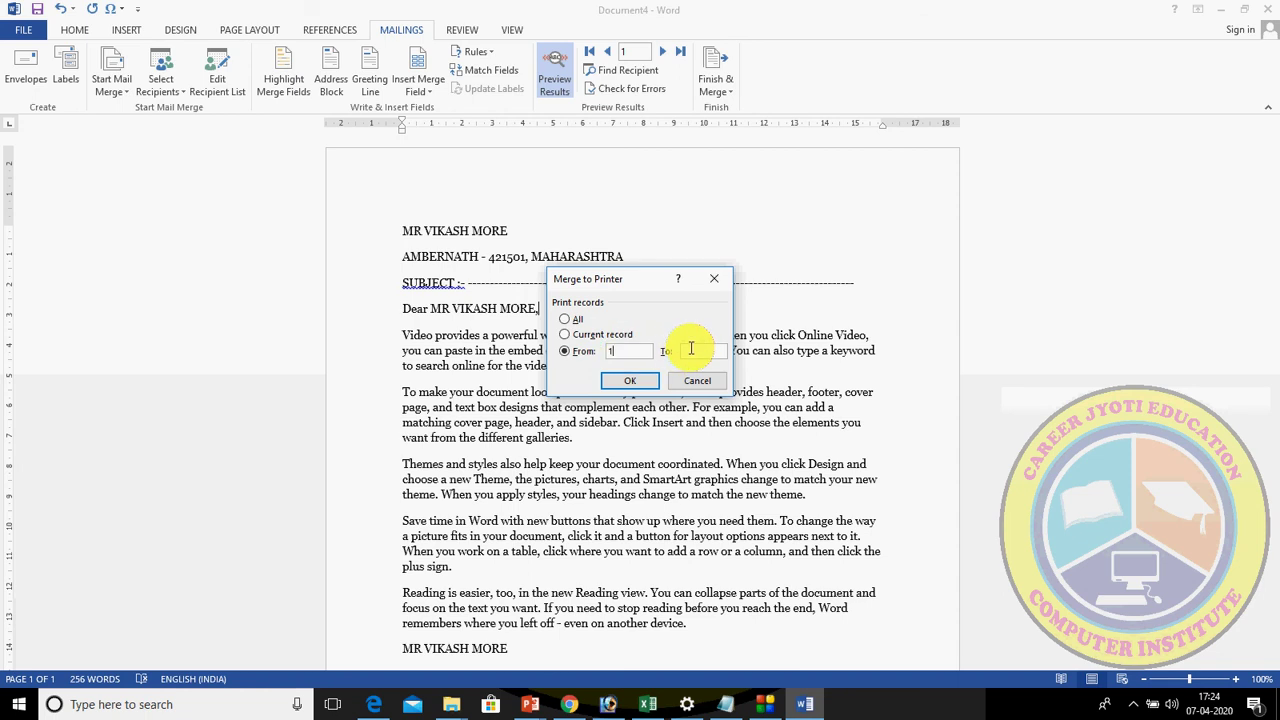
pyautogui.click(690, 350)
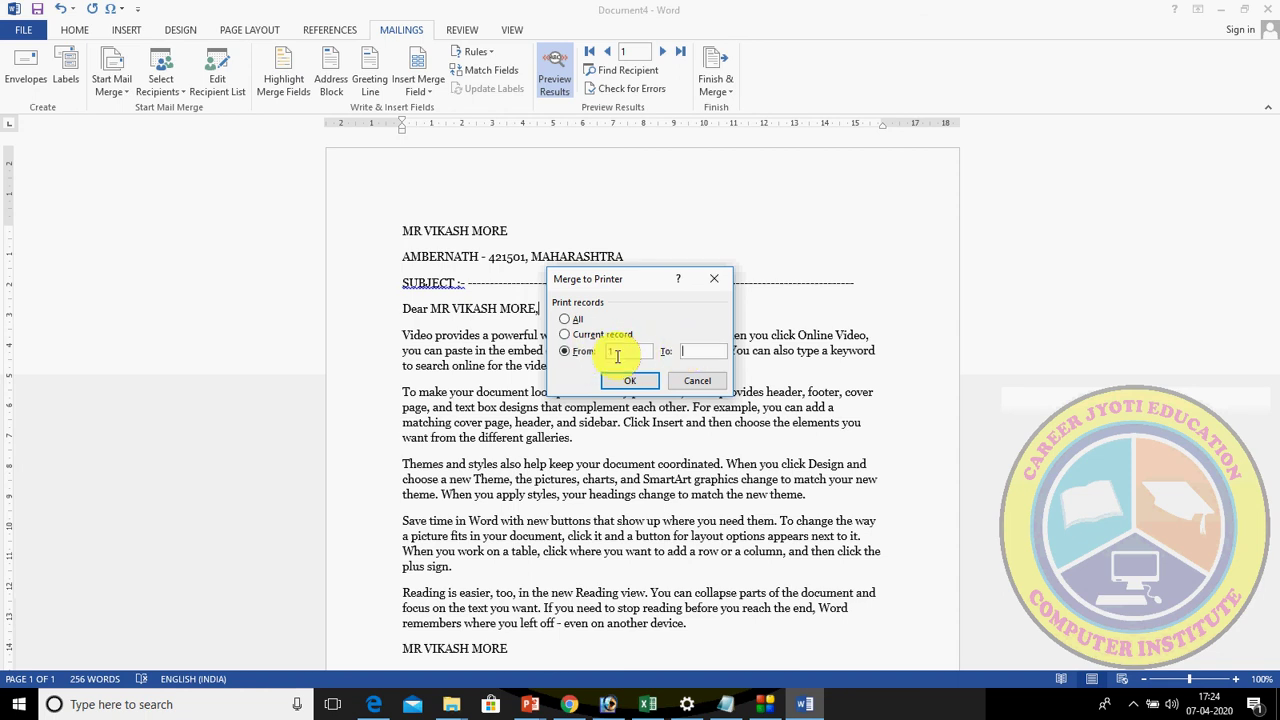
pyautogui.click(567, 320)
pyautogui.click(639, 391)
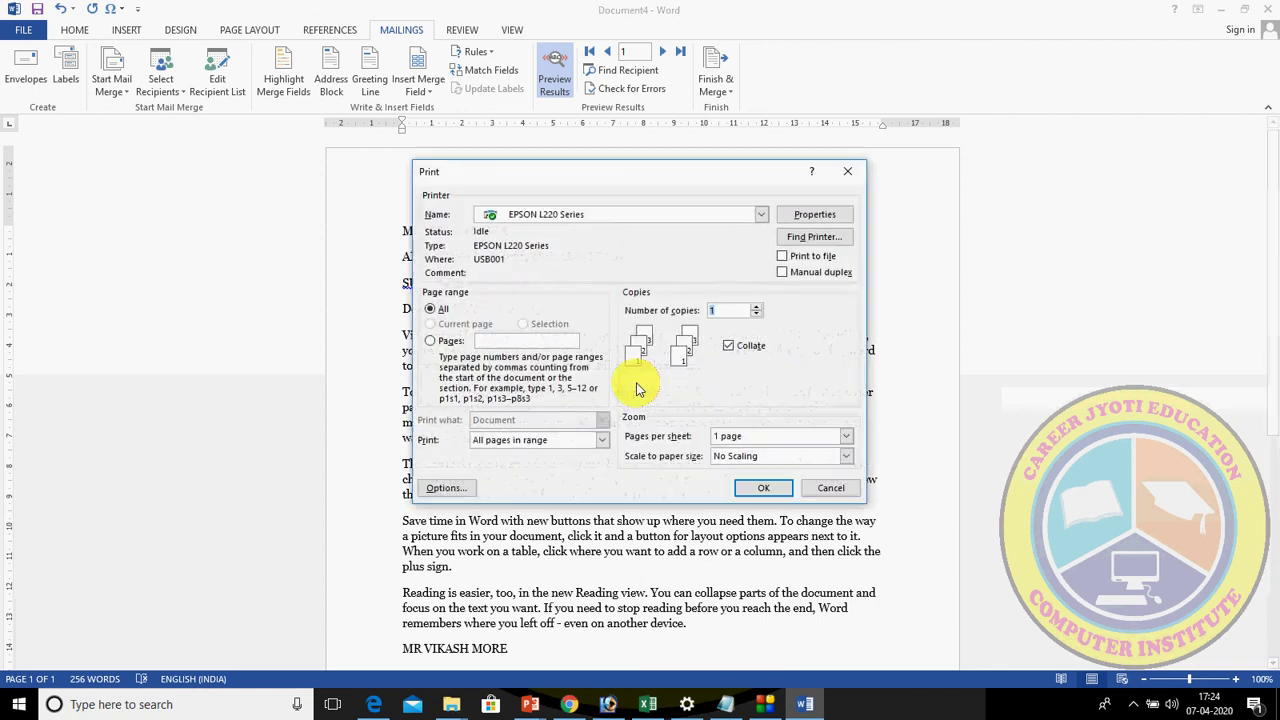
pyautogui.click(761, 215)
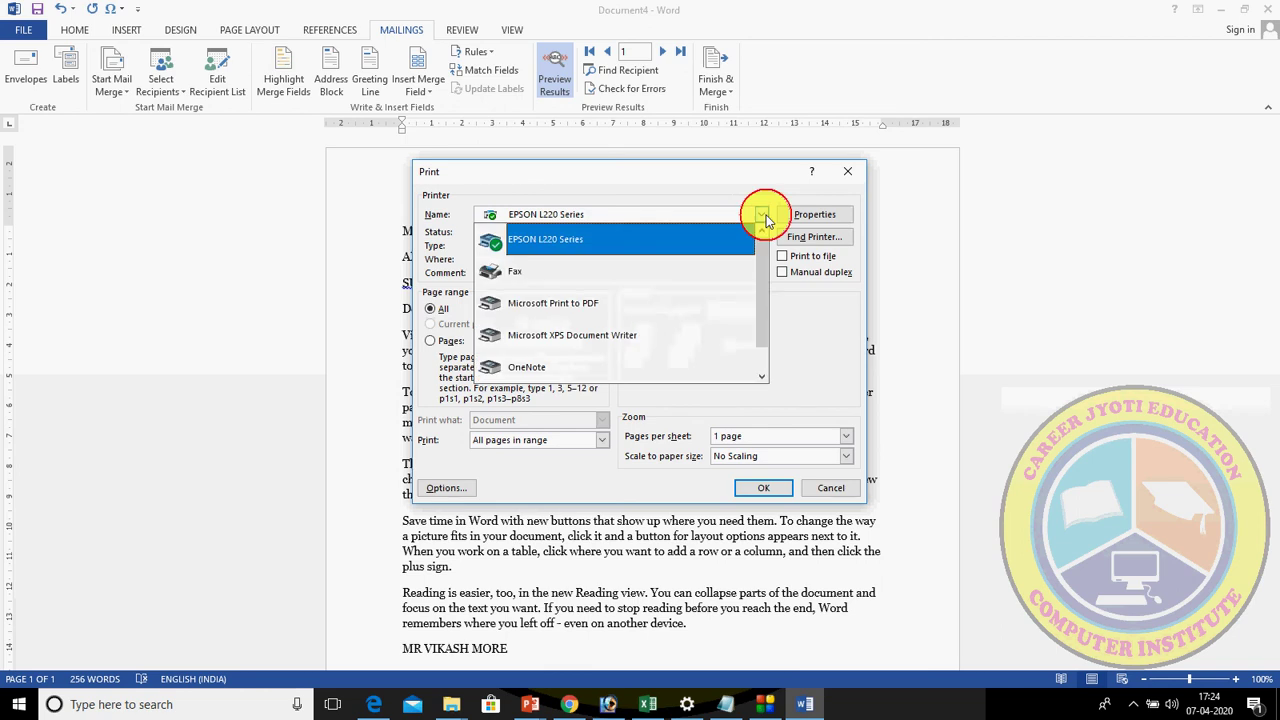
pyautogui.click(657, 254)
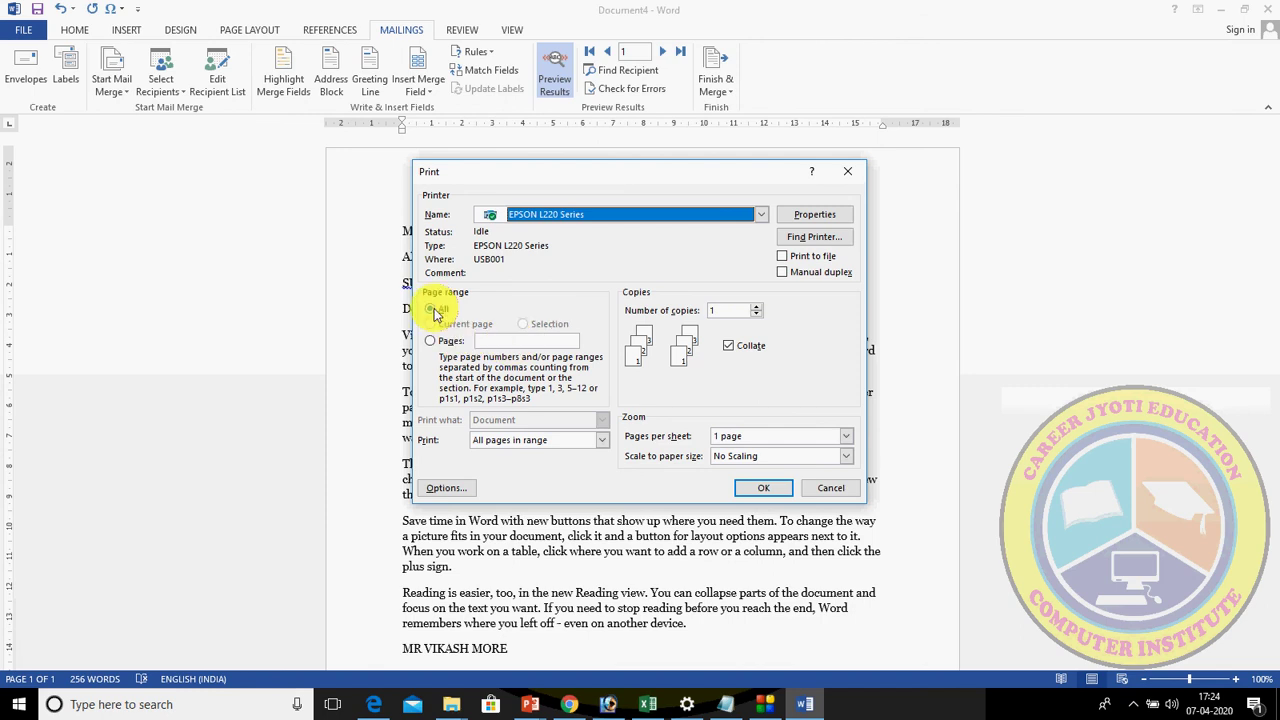
pyautogui.click(828, 495)
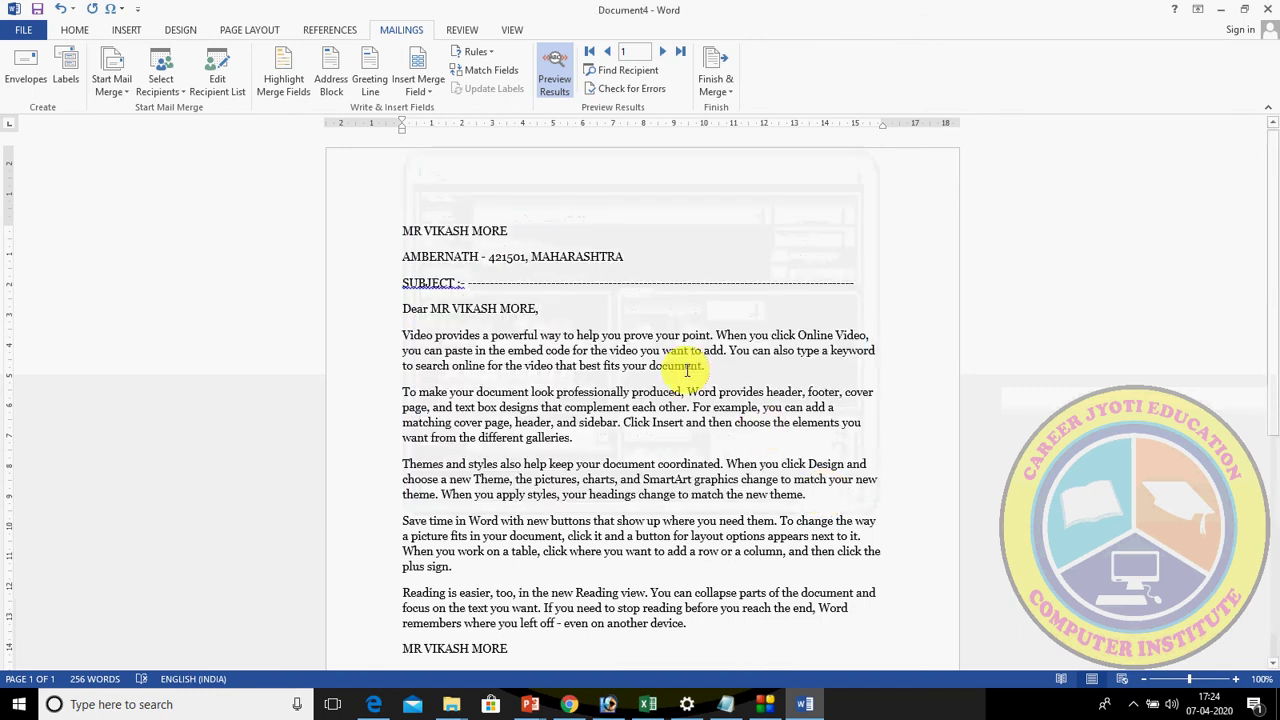
pyautogui.click(728, 75)
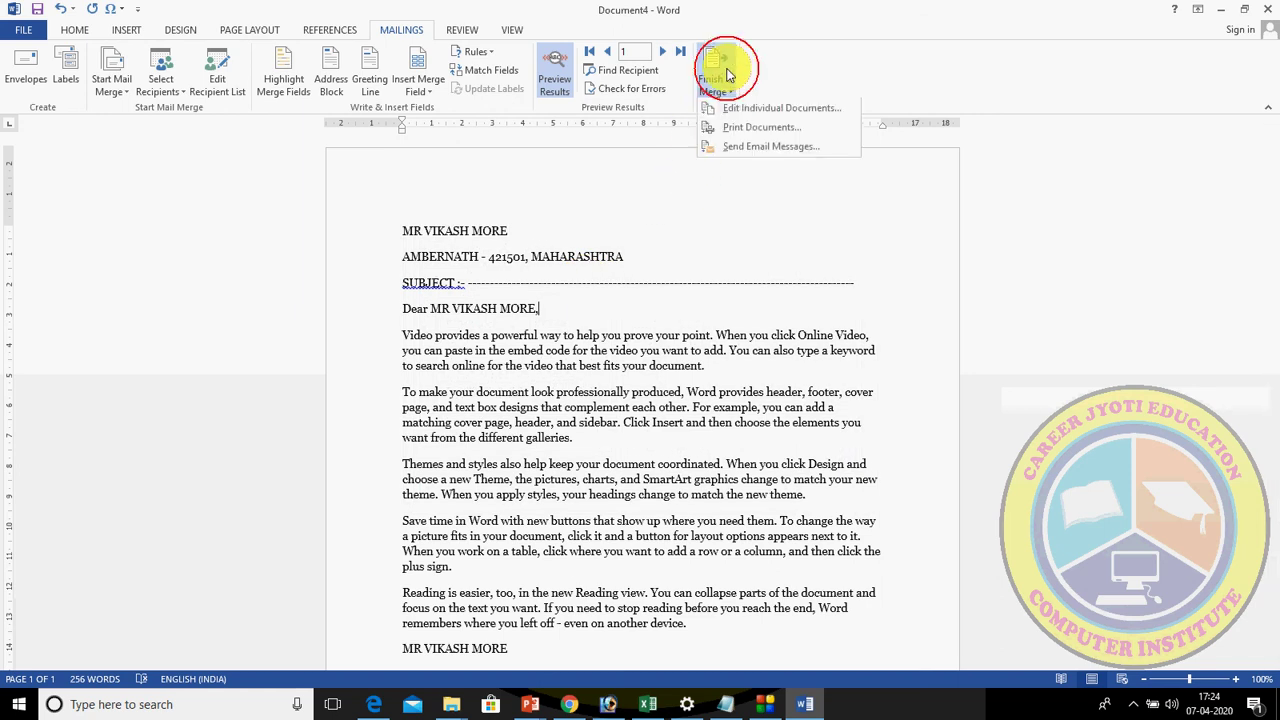
pyautogui.click(733, 126)
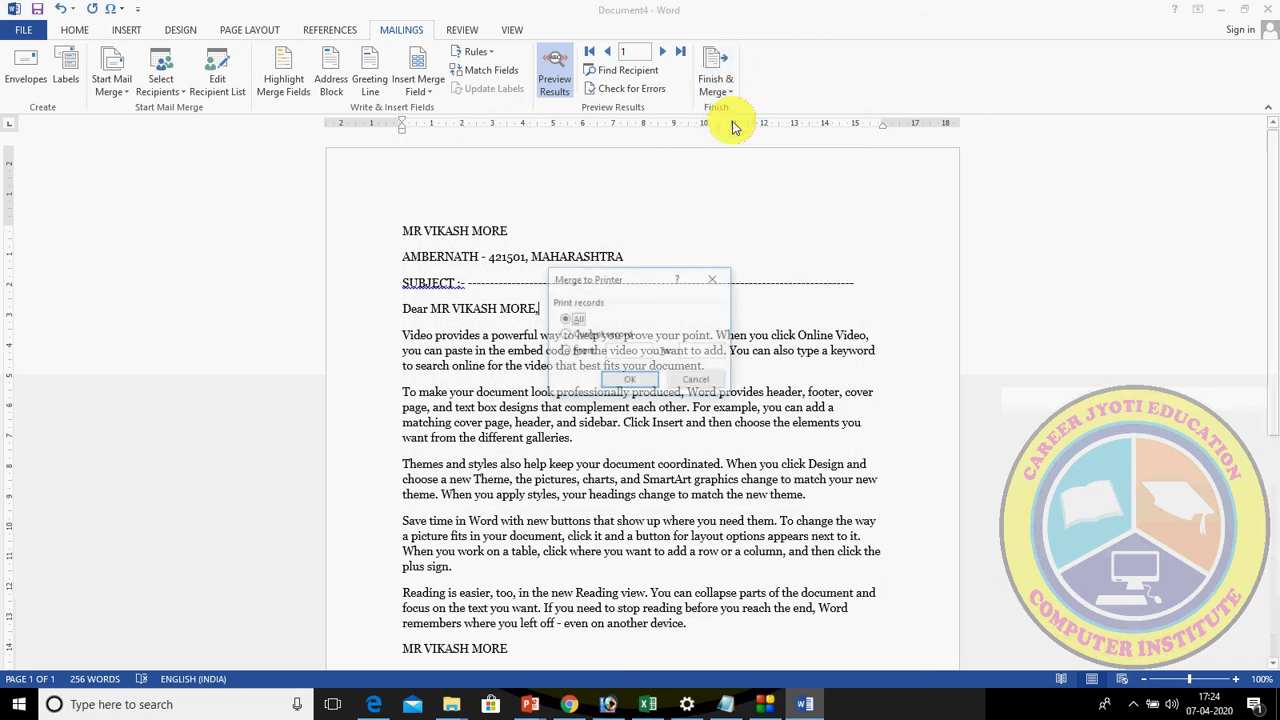
pyautogui.click(635, 383)
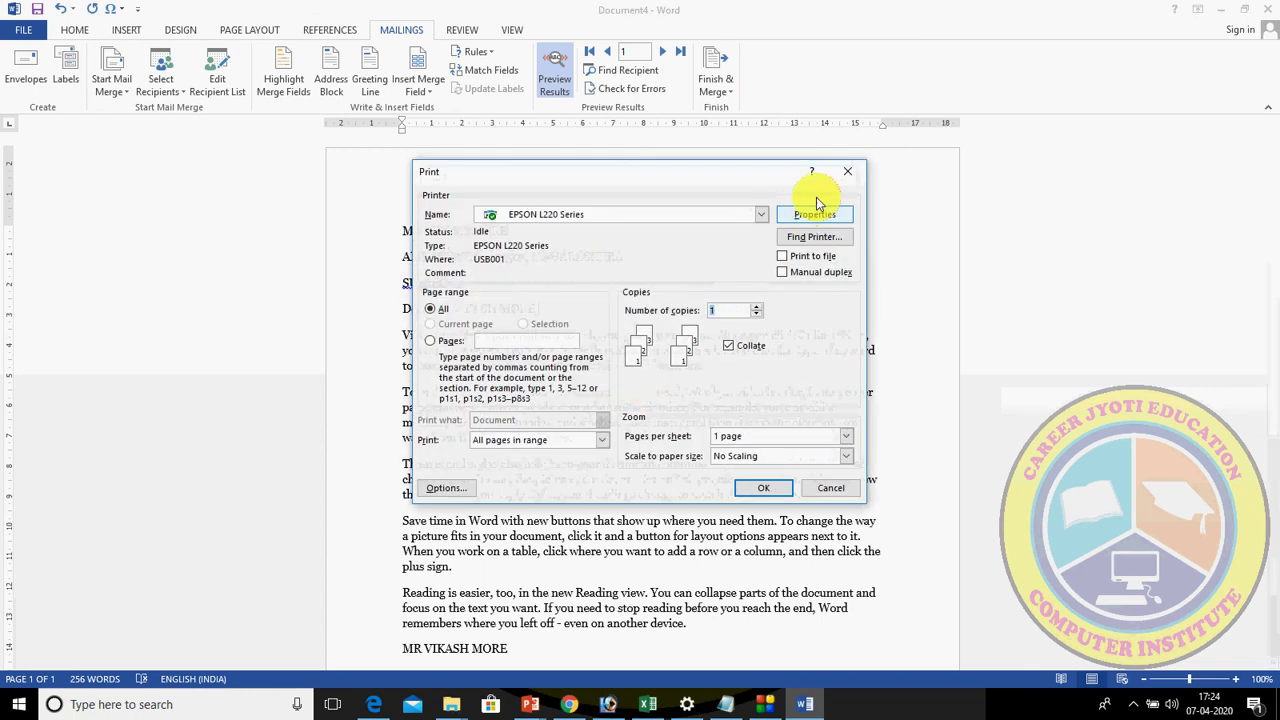
pyautogui.click(846, 172)
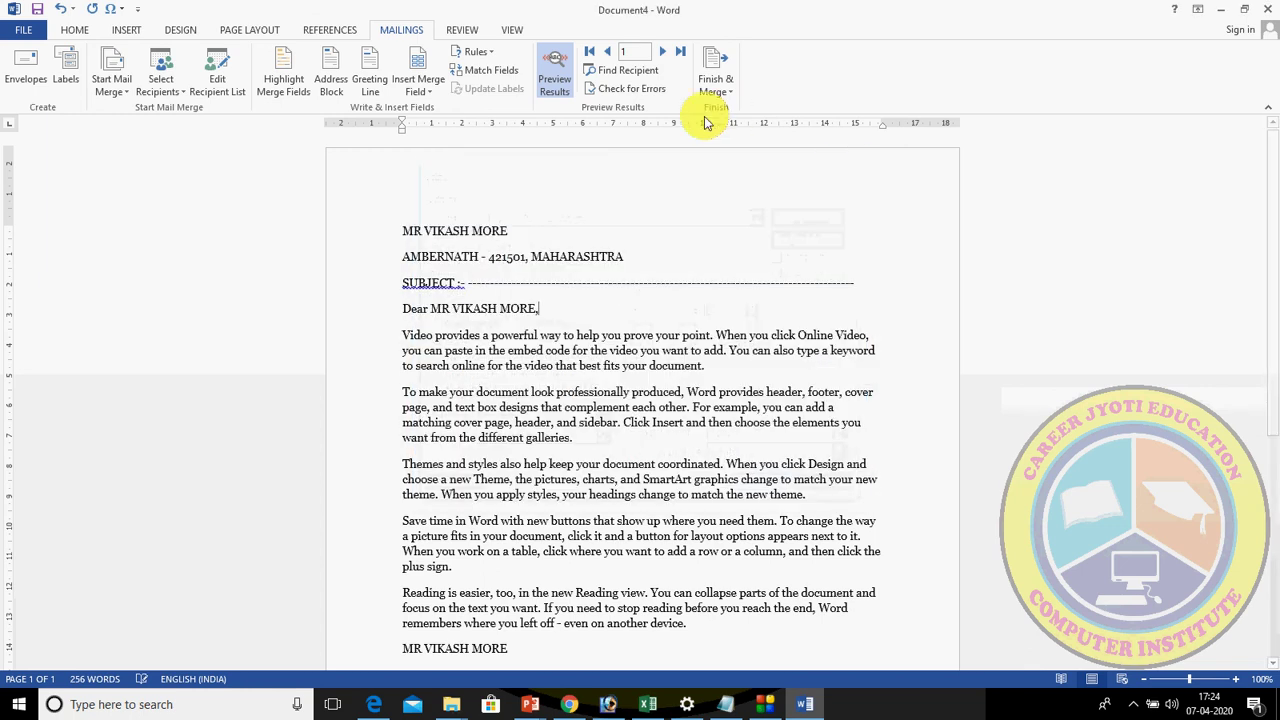
# - Preview the letters through the third recipient's record, then switch back to raw merge fields
pyautogui.click(558, 84)
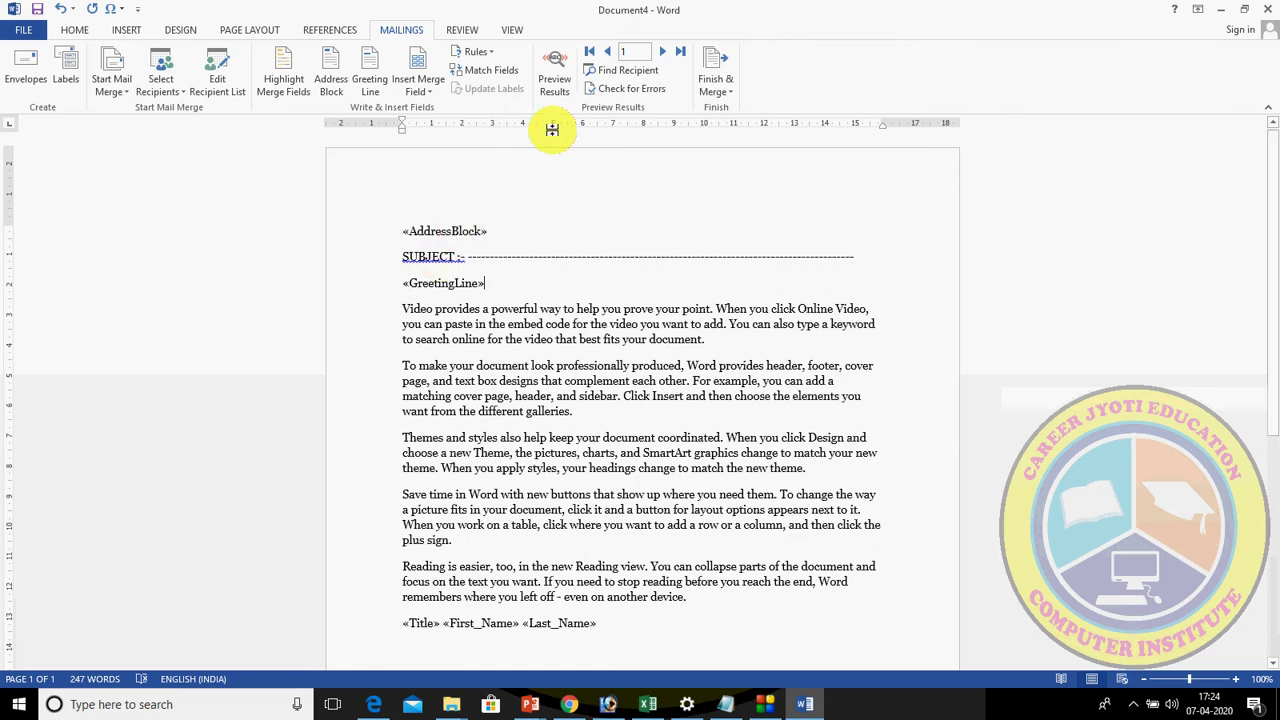
pyautogui.click(556, 84)
pyautogui.click(558, 88)
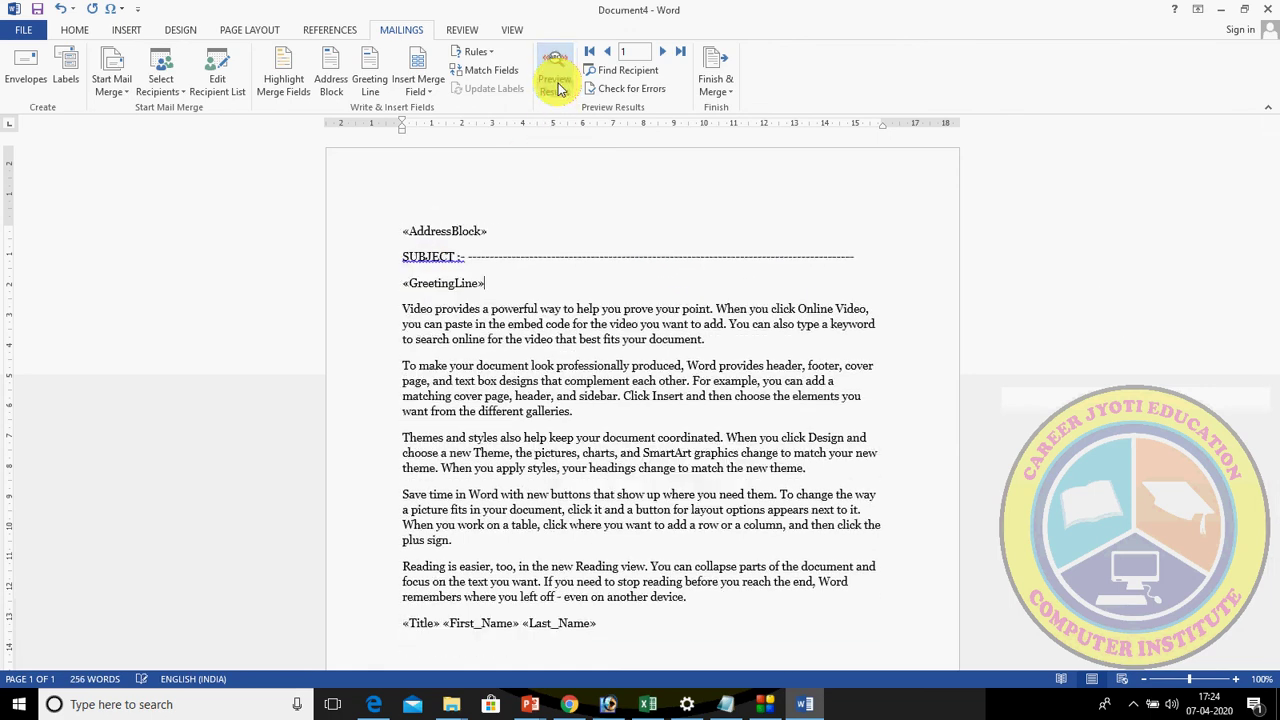
pyautogui.click(558, 88)
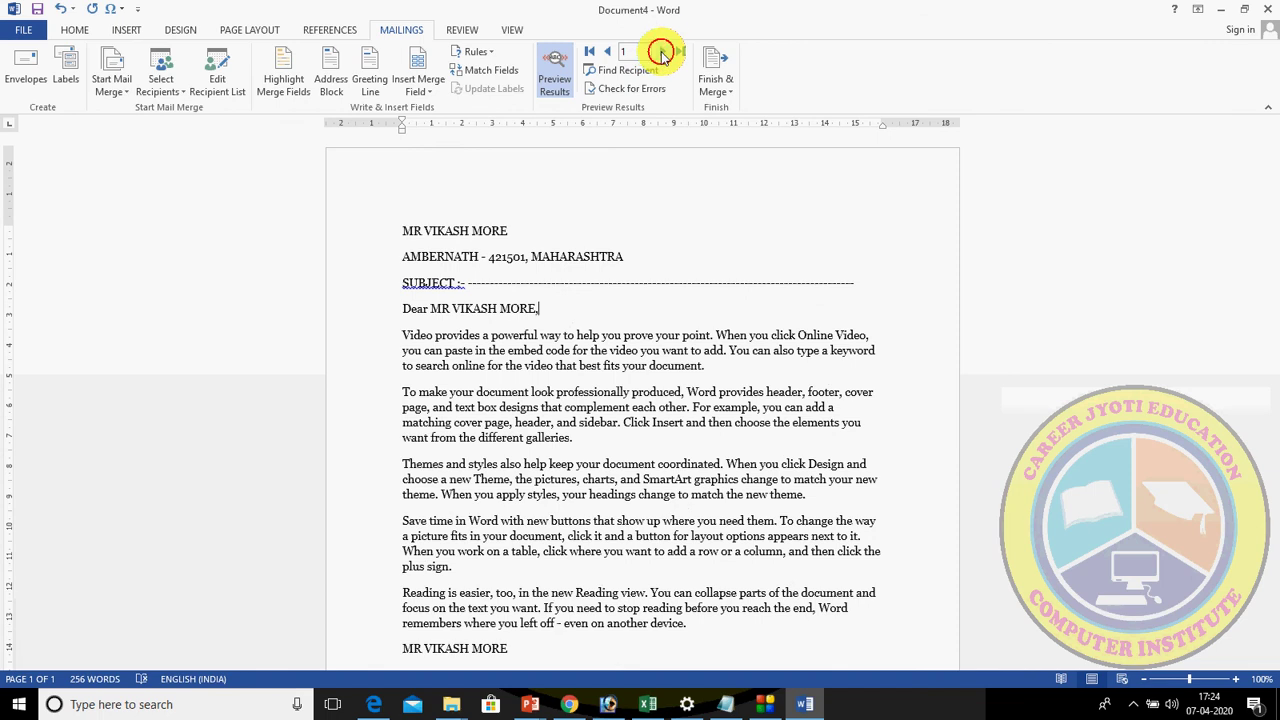
pyautogui.click(662, 53)
pyautogui.click(662, 53)
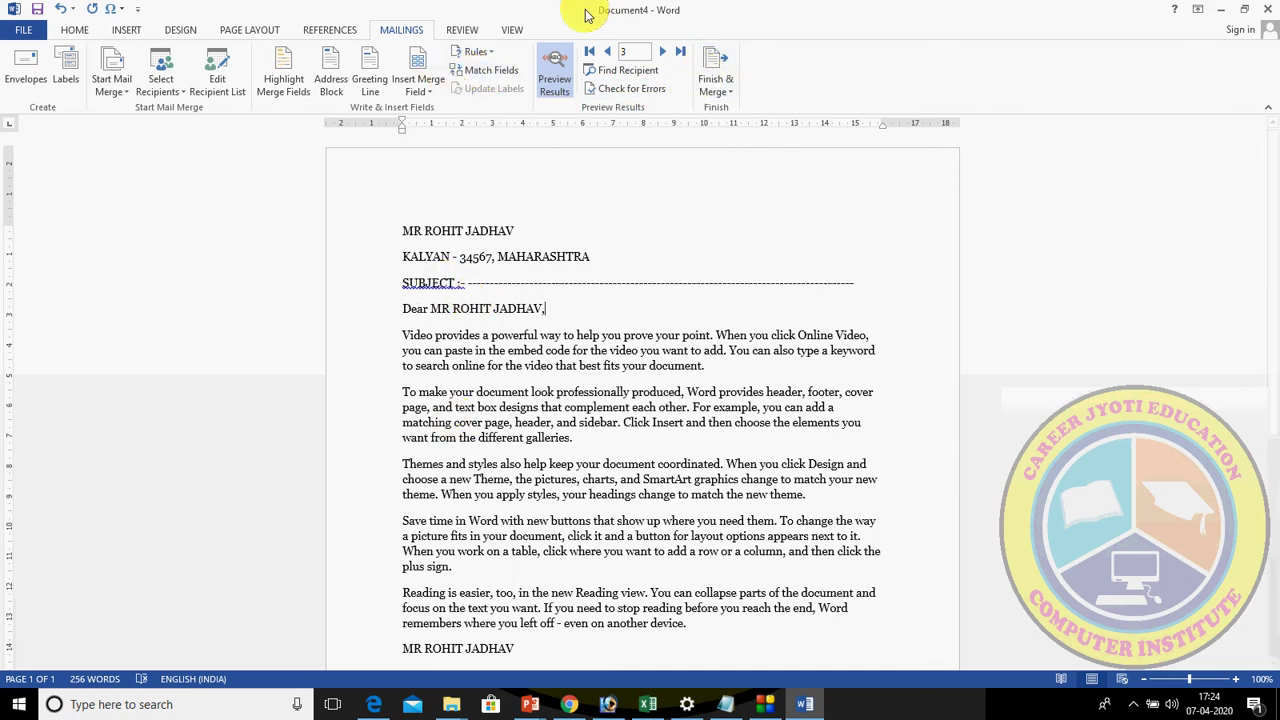
pyautogui.click(547, 91)
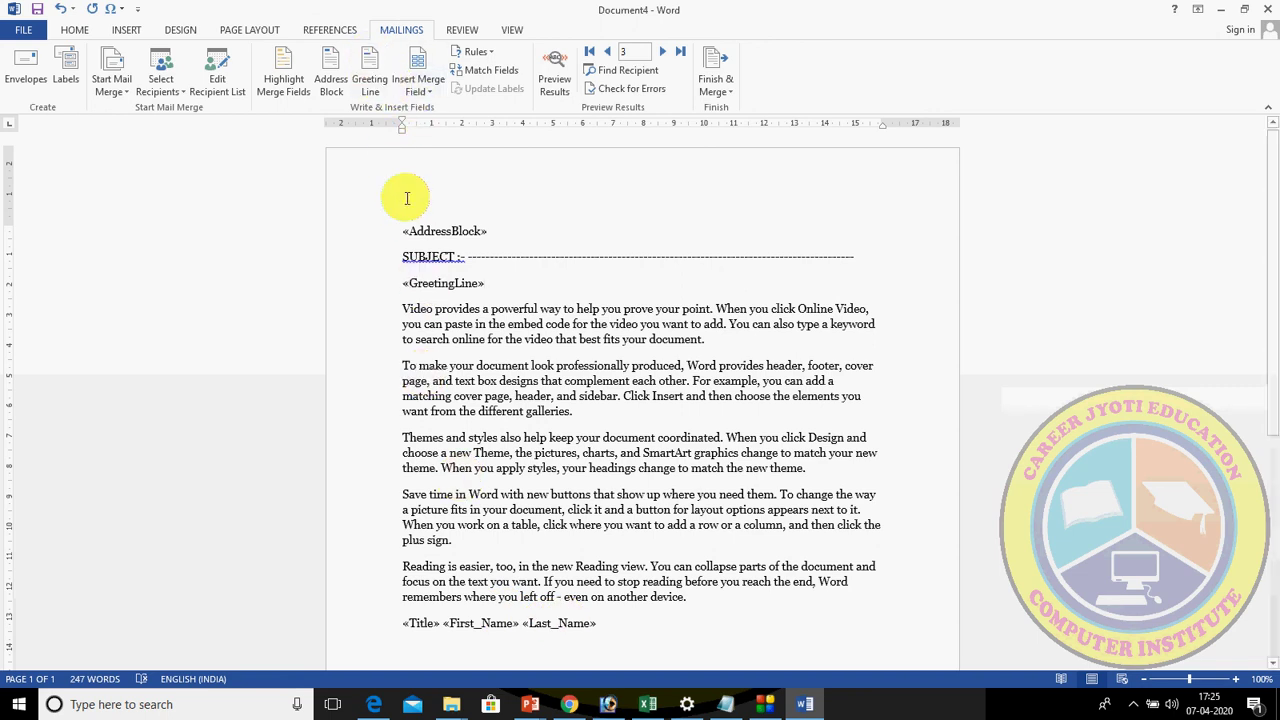
pyautogui.click(280, 90)
pyautogui.click(280, 90)
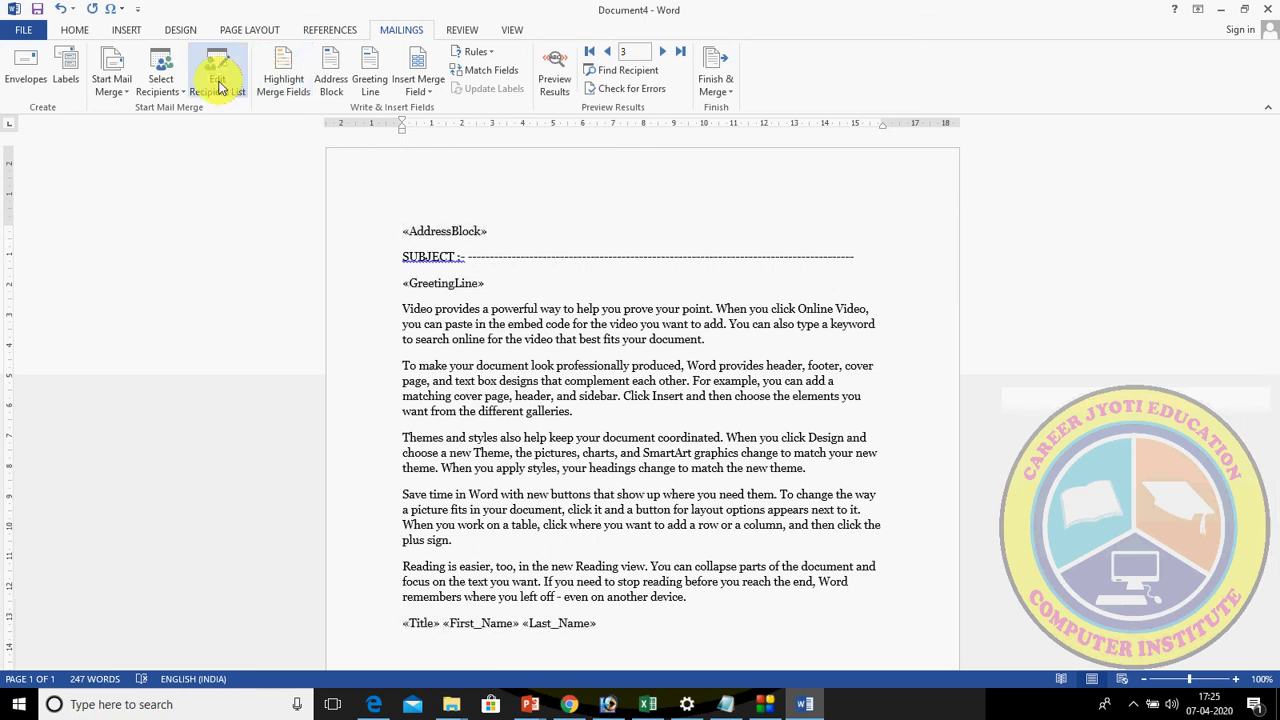
pyautogui.click(215, 85)
pyautogui.click(502, 246)
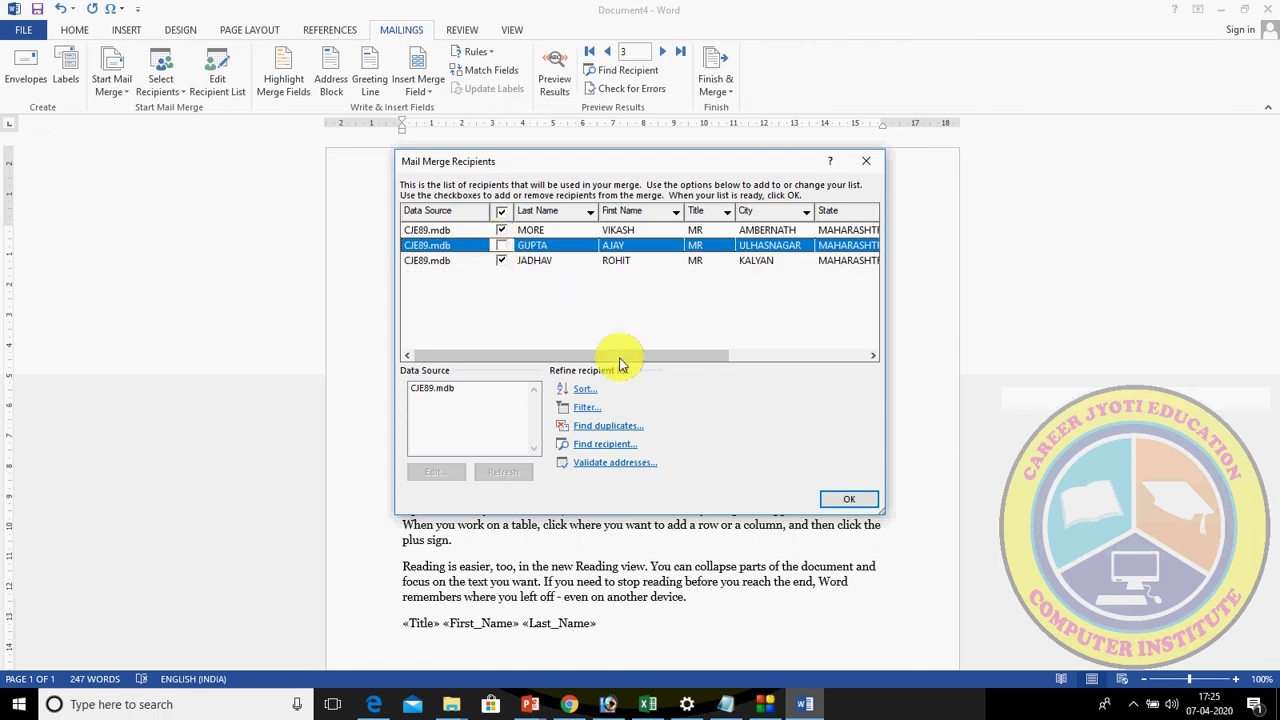
pyautogui.click(847, 501)
pyautogui.click(607, 51)
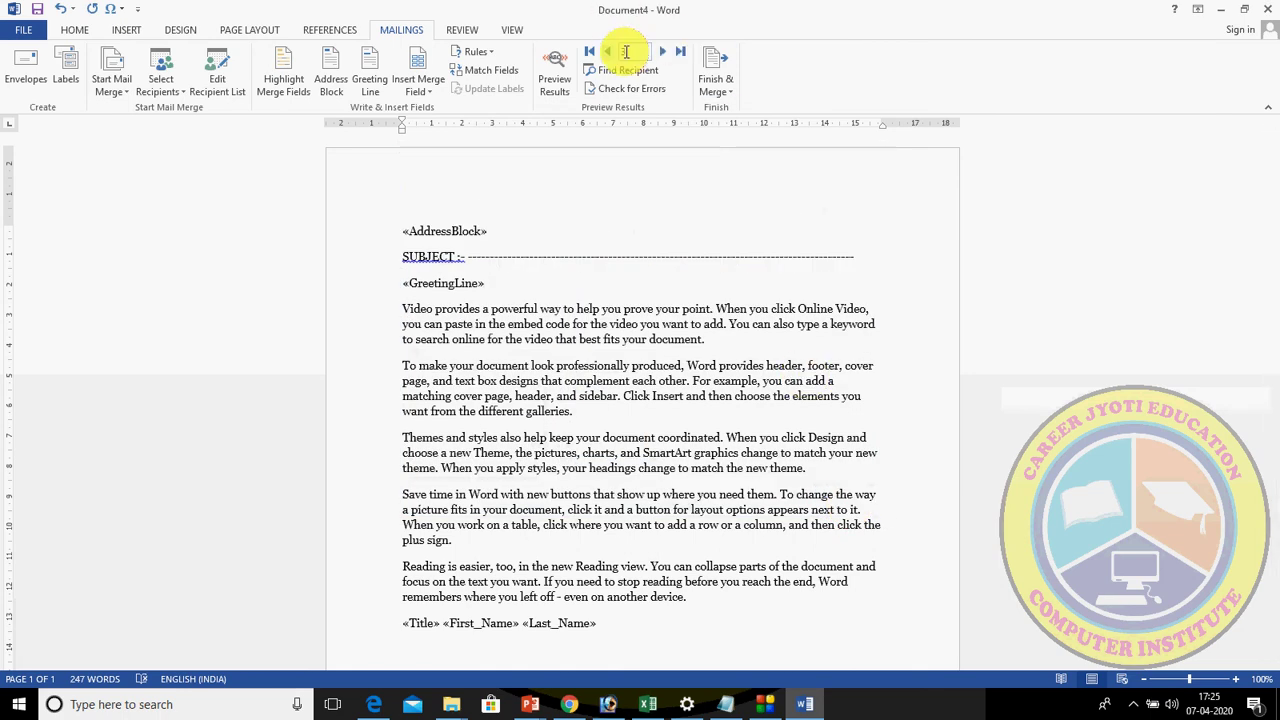
pyautogui.click(612, 57)
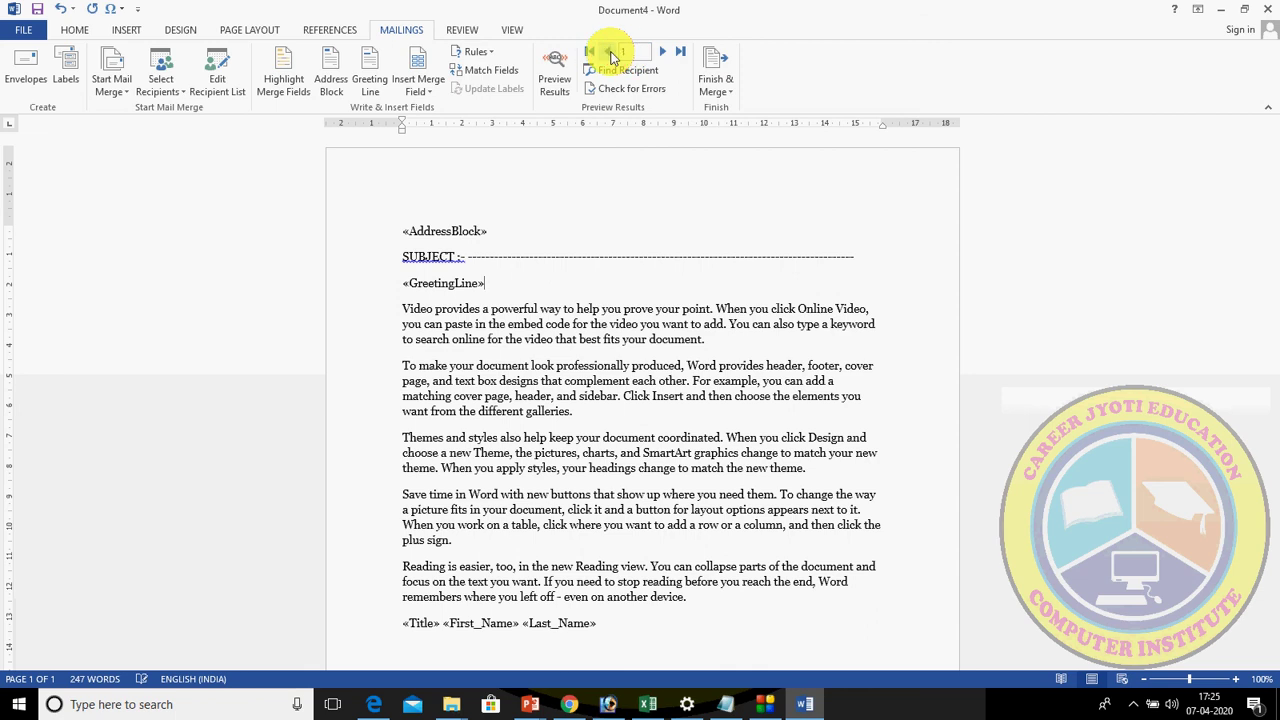
pyautogui.click(665, 52)
pyautogui.click(607, 51)
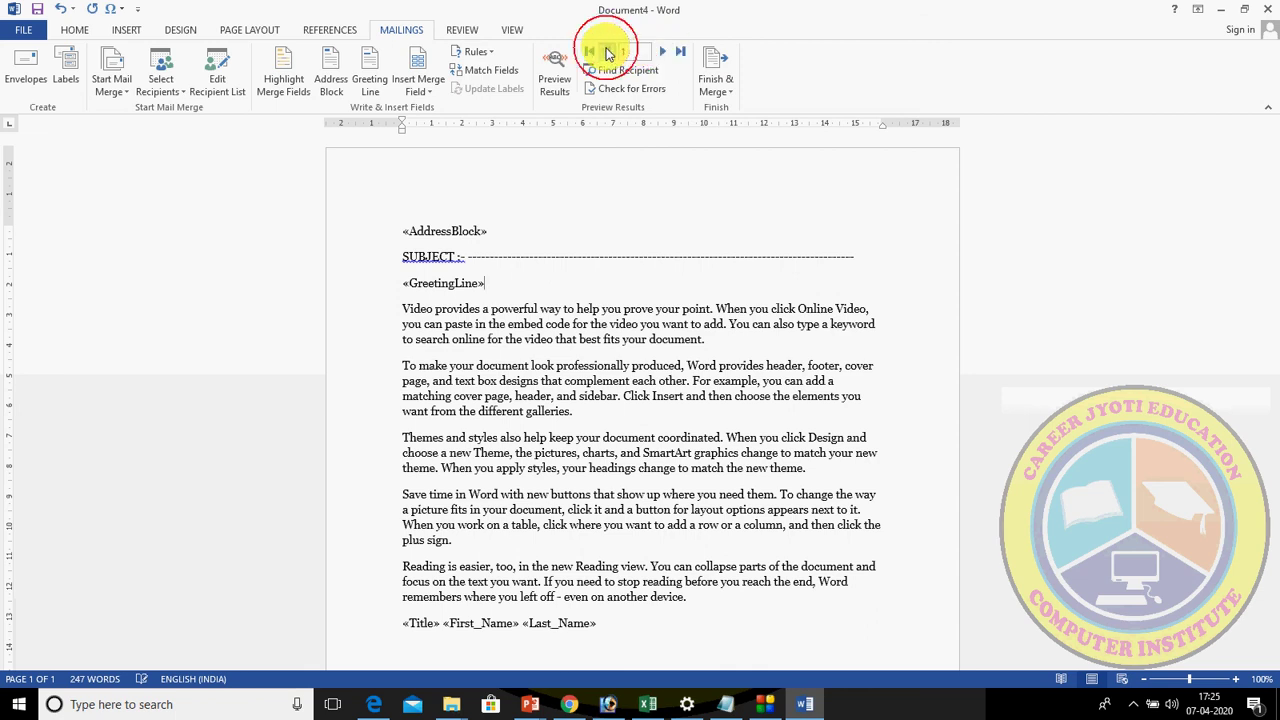
pyautogui.click(228, 80)
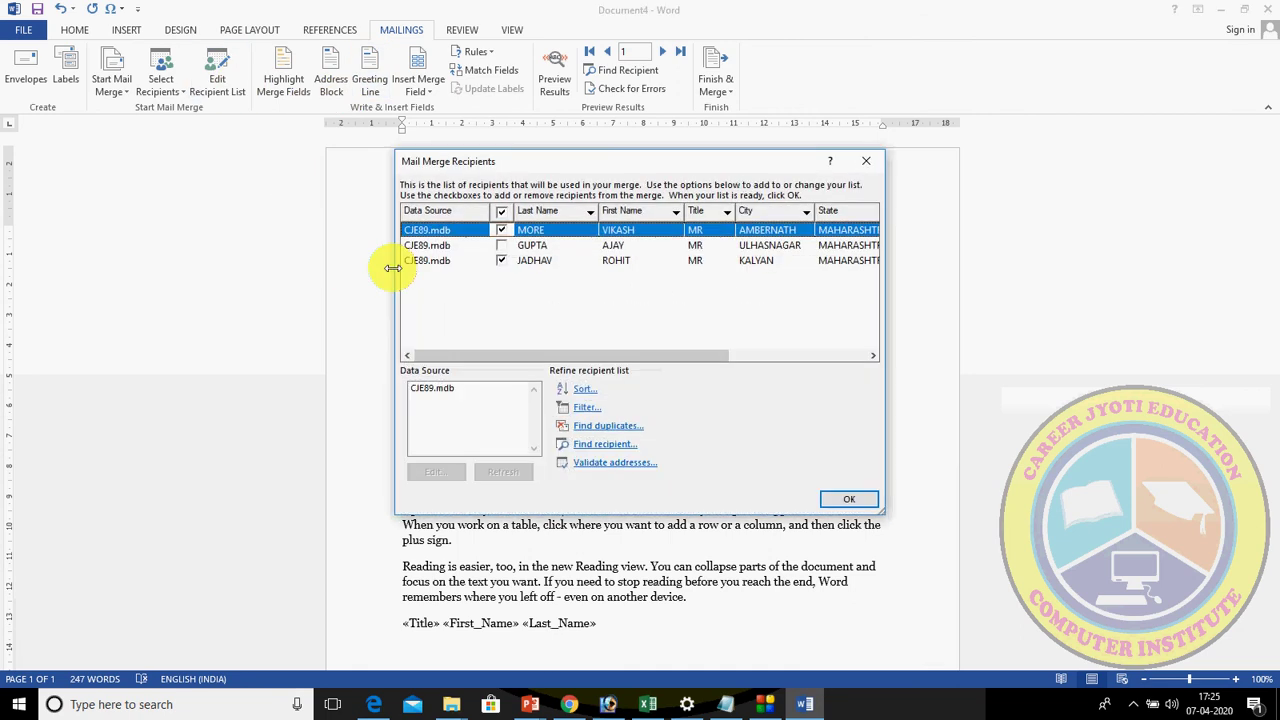
pyautogui.click(501, 247)
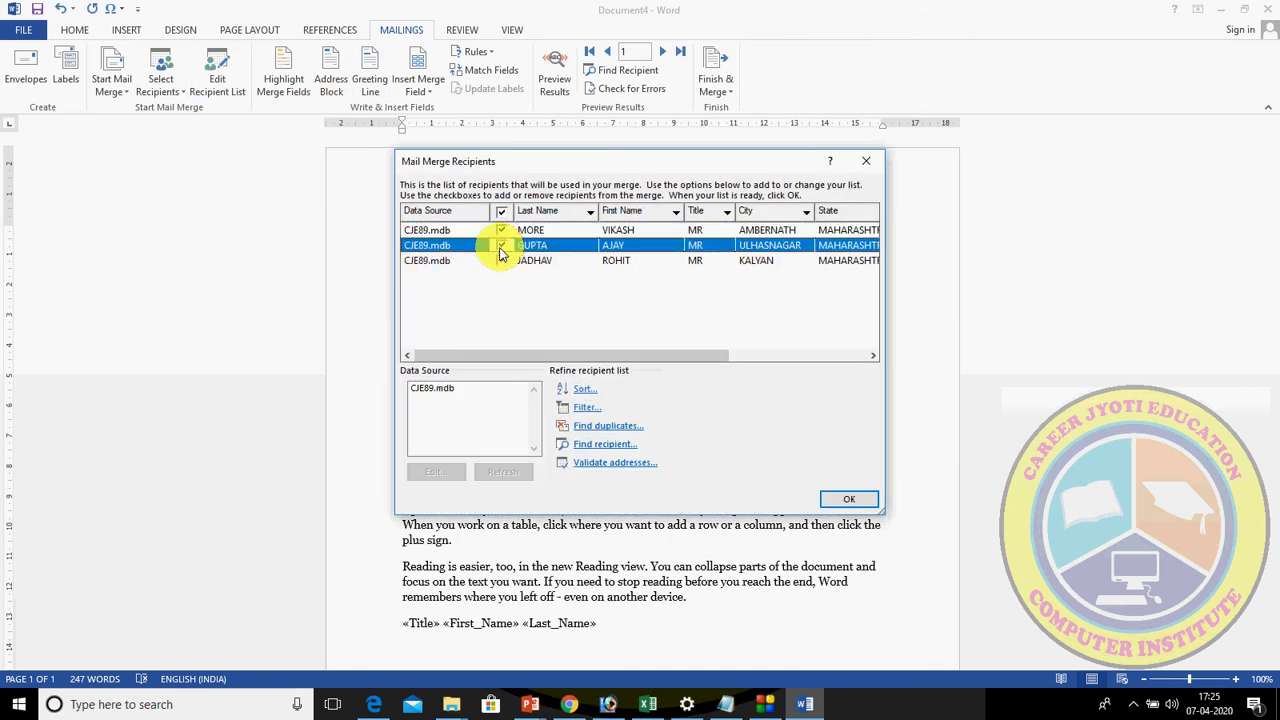
pyautogui.click(843, 500)
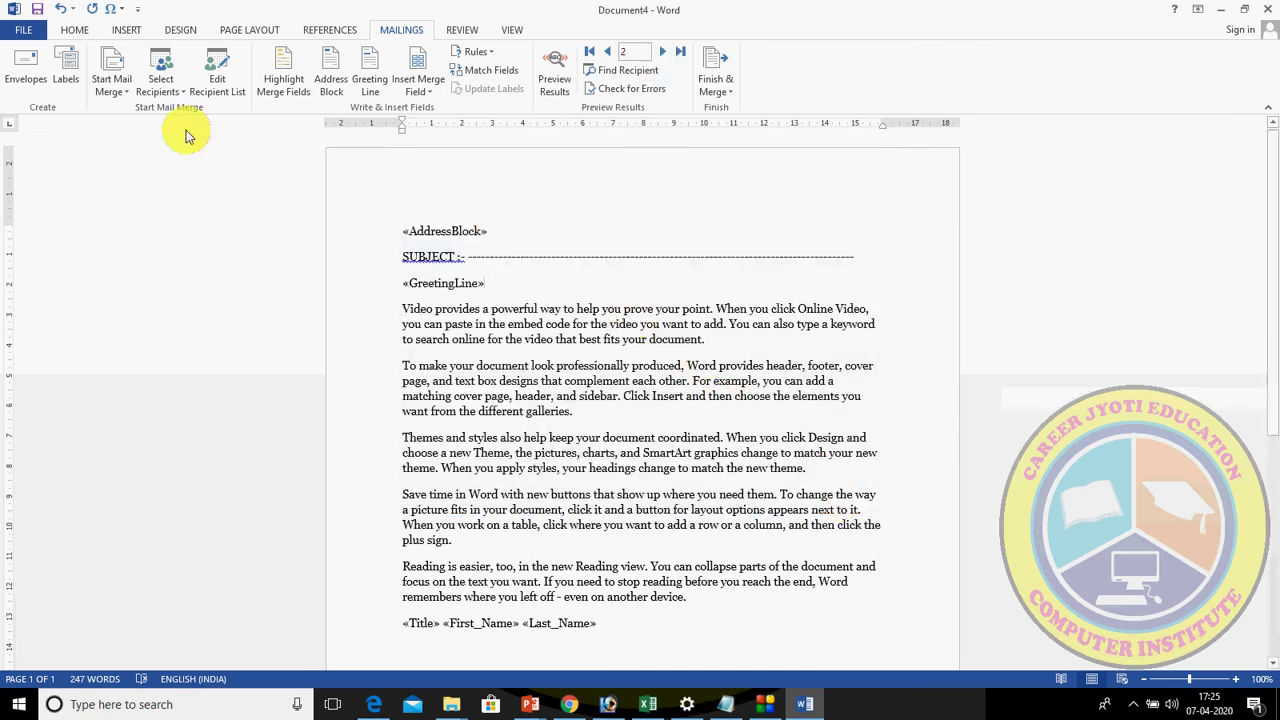
pyautogui.click(160, 72)
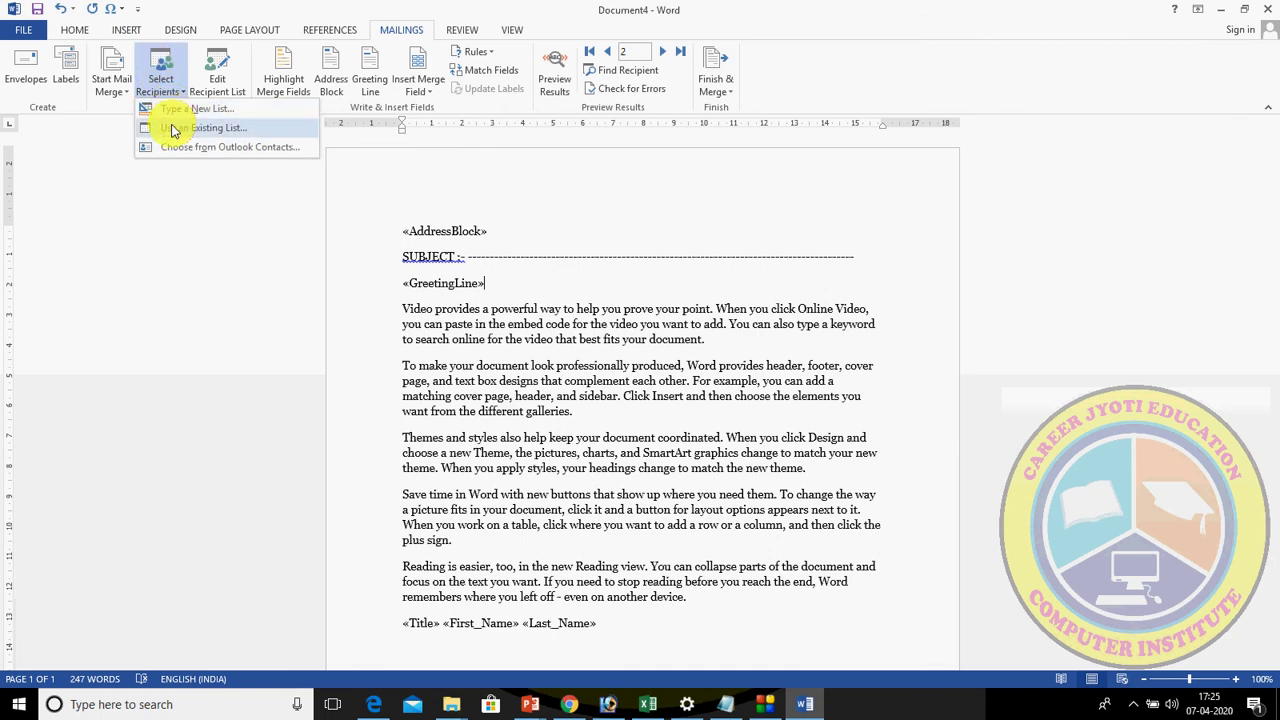
pyautogui.press('Escape')
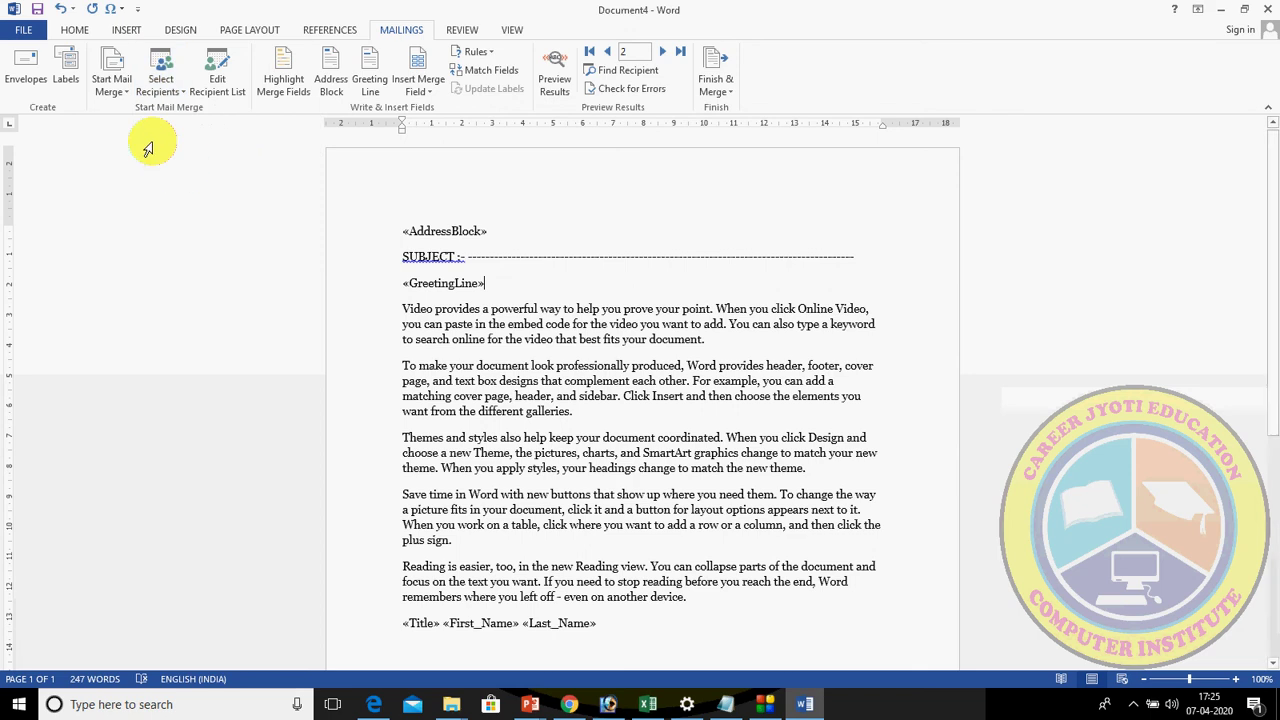
pyautogui.click(112, 85)
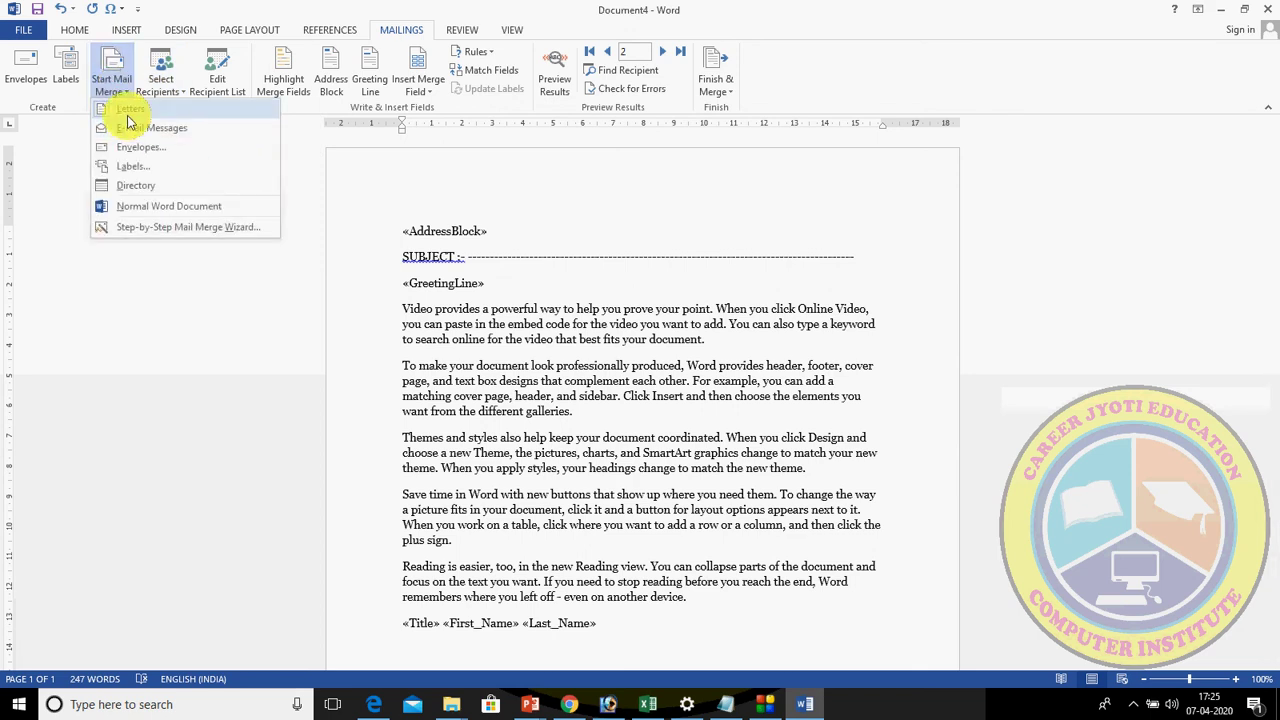
pyautogui.click(116, 303)
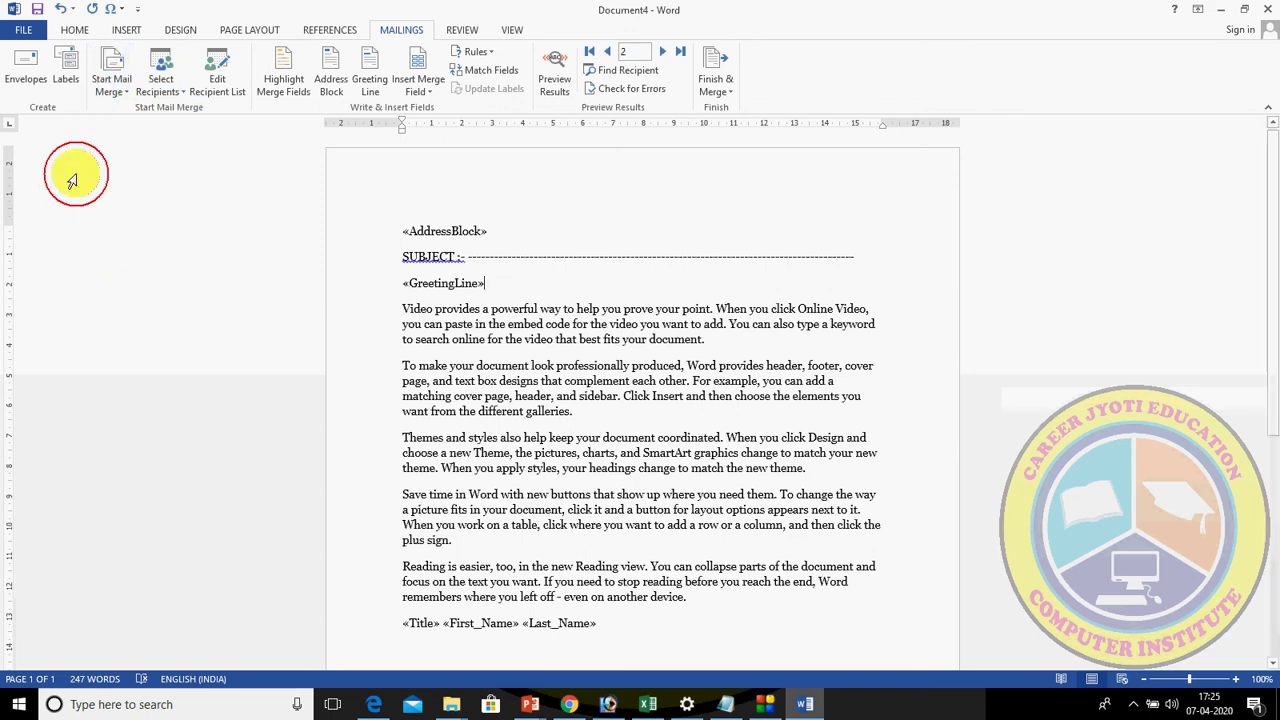